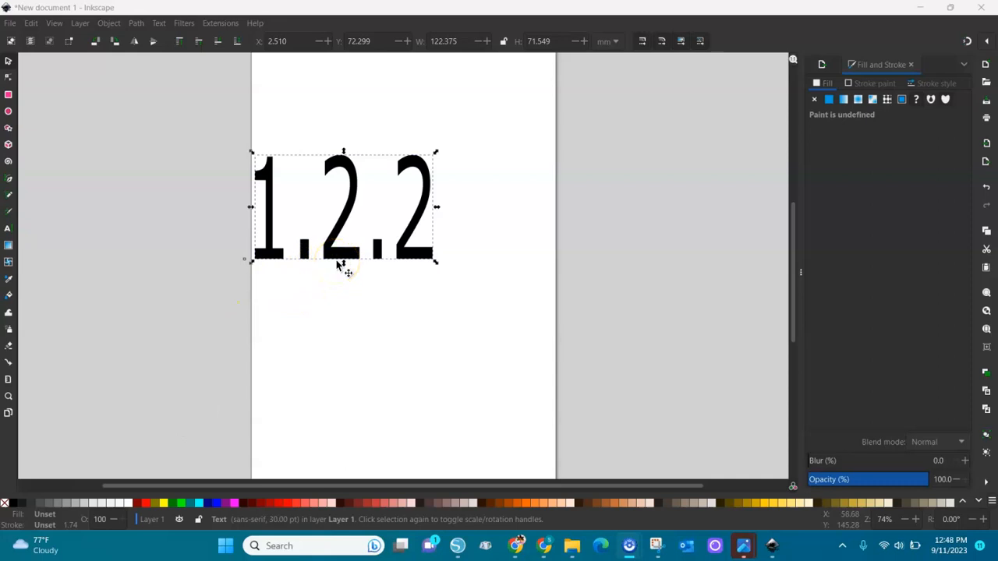
Delete the selected version-number text and draw a whole orange ellipse about 105 mm wide and 92 mm tall on the page.
key("Delete")
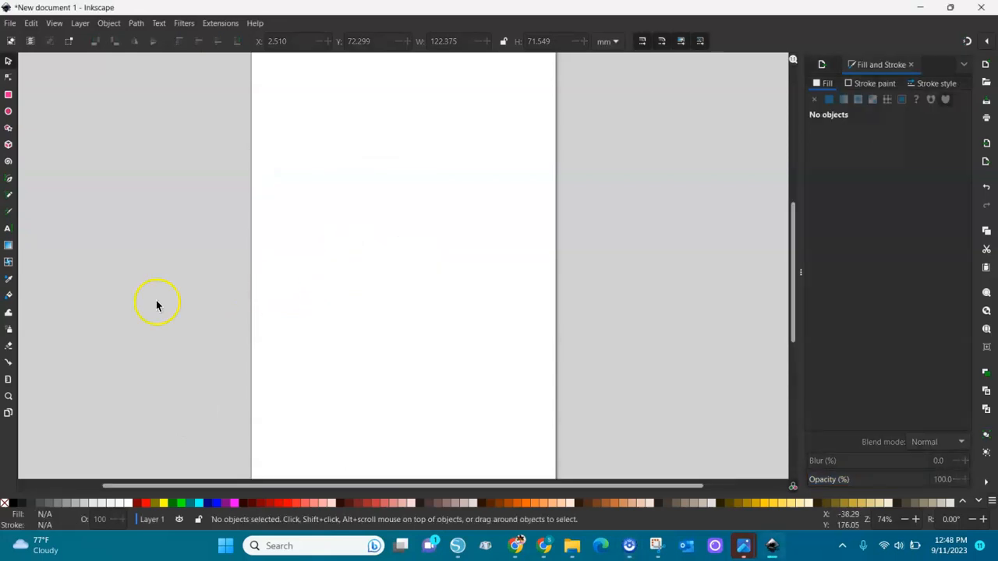
left_click(8, 112)
mouse_move(284, 156)
left_mouse_down()
mouse_move(361, 249)
mouse_move(439, 290)
left_mouse_up()
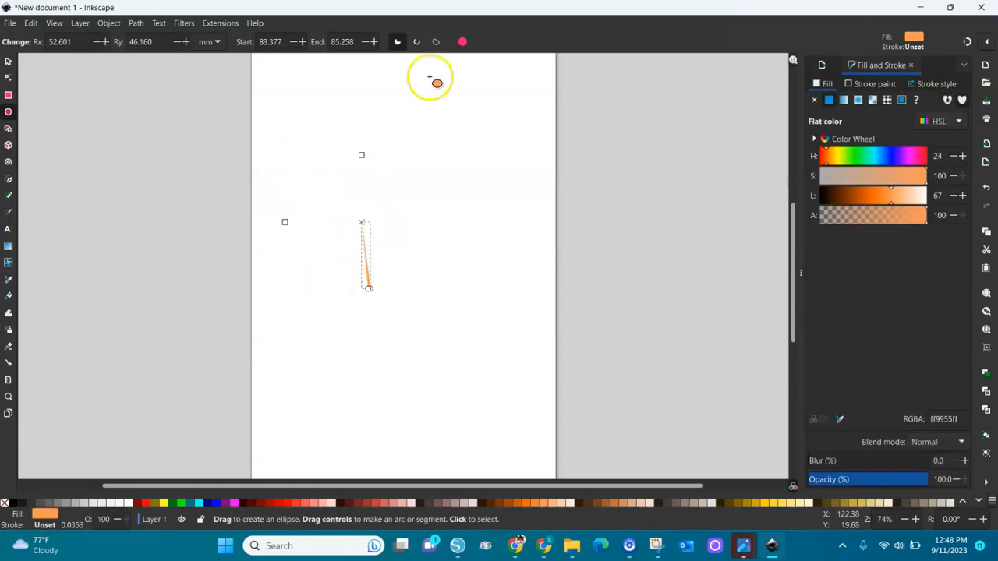
left_click(462, 41)
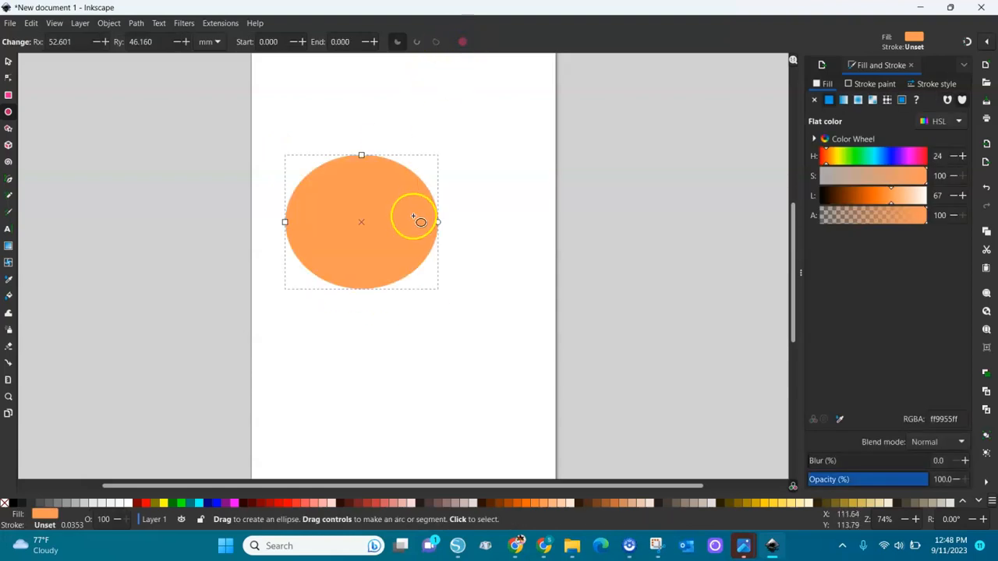
Stretch the ellipse downward to a height of about 145 mm.
left_click(7, 63)
left_click(357, 248)
left_click(357, 250)
left_click_drag(363, 295, 370, 367)
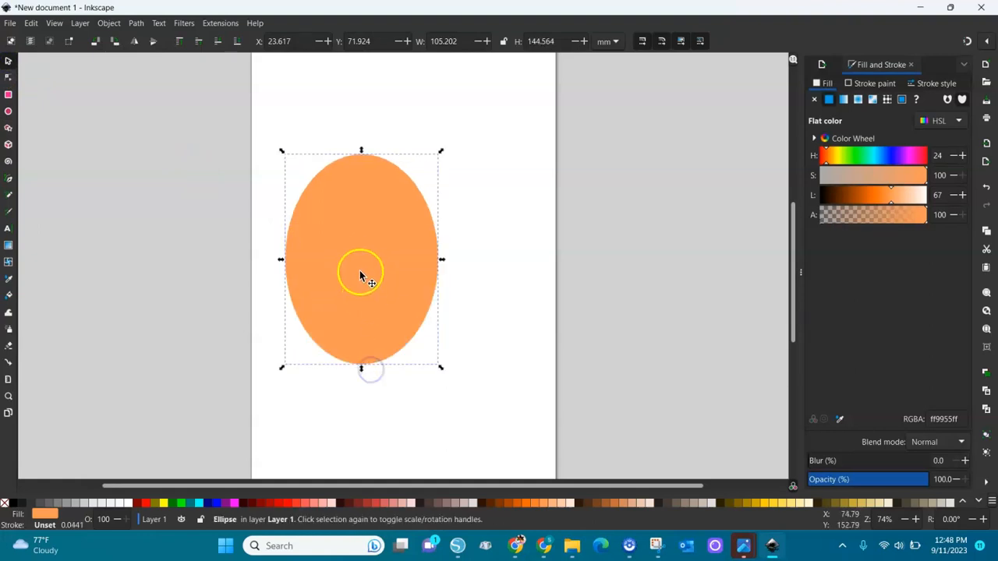
Convert the ellipse to a path and move it up toward the page's upper-left corner.
left_click(158, 25)
mouse_move(135, 28)
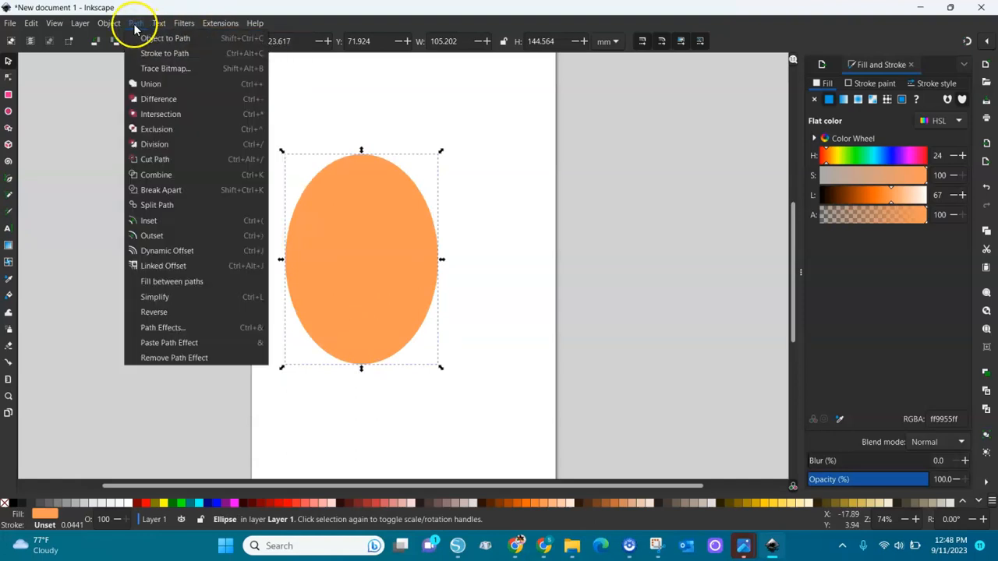
left_click(168, 38)
left_click_drag(383, 249, 363, 184)
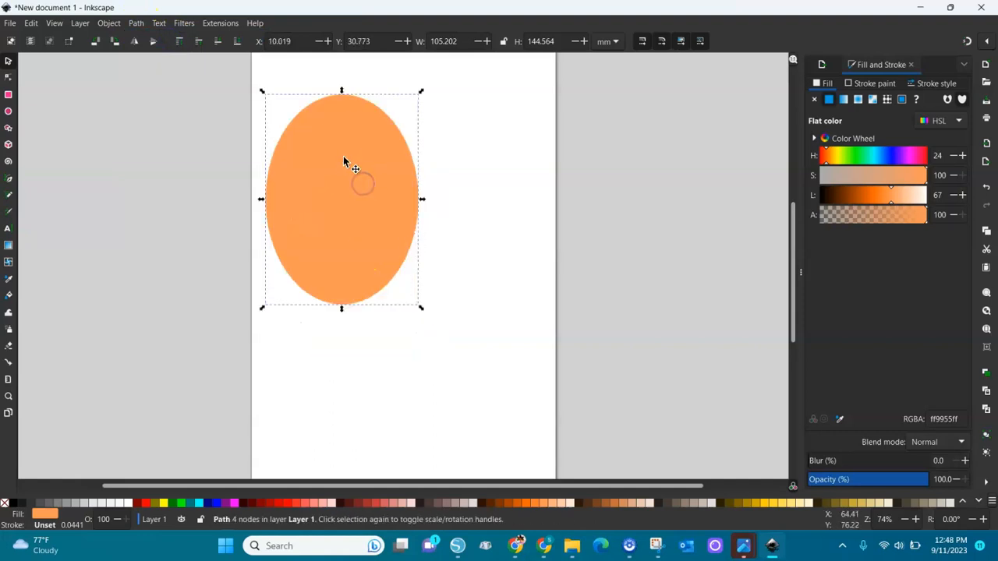
Duplicate the orange ellipse, placing one copy off the page's left side and the other across the page's right edge.
left_click(184, 23)
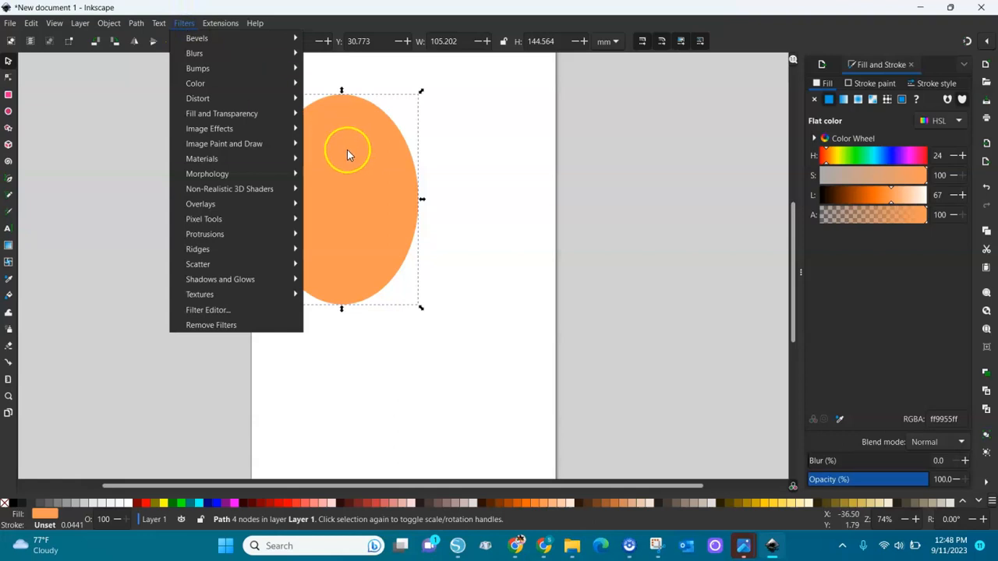
left_click(523, 156)
left_click(356, 199)
left_click_drag(389, 213, 126, 255)
left_click(348, 227)
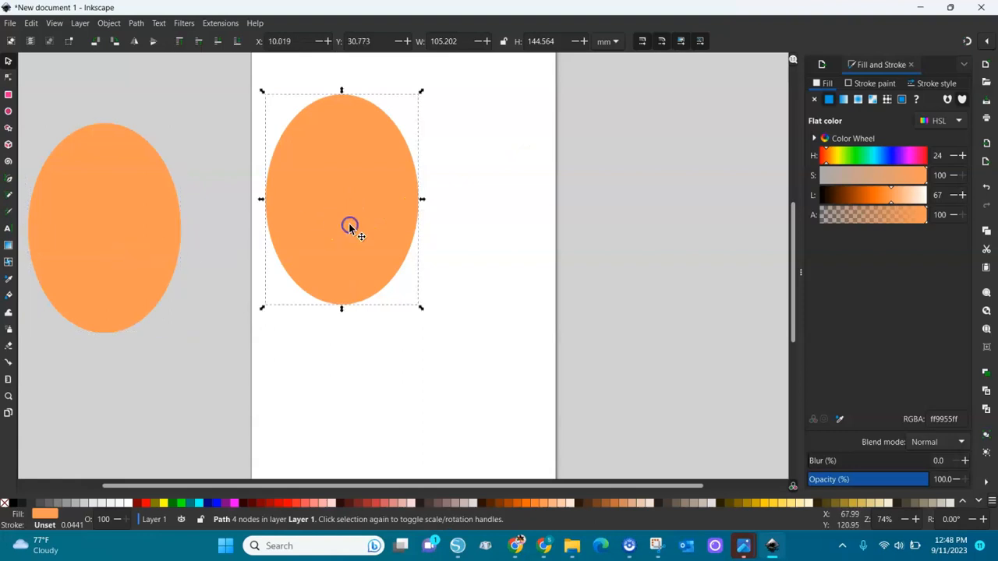
left_click(181, 24)
left_click(515, 163)
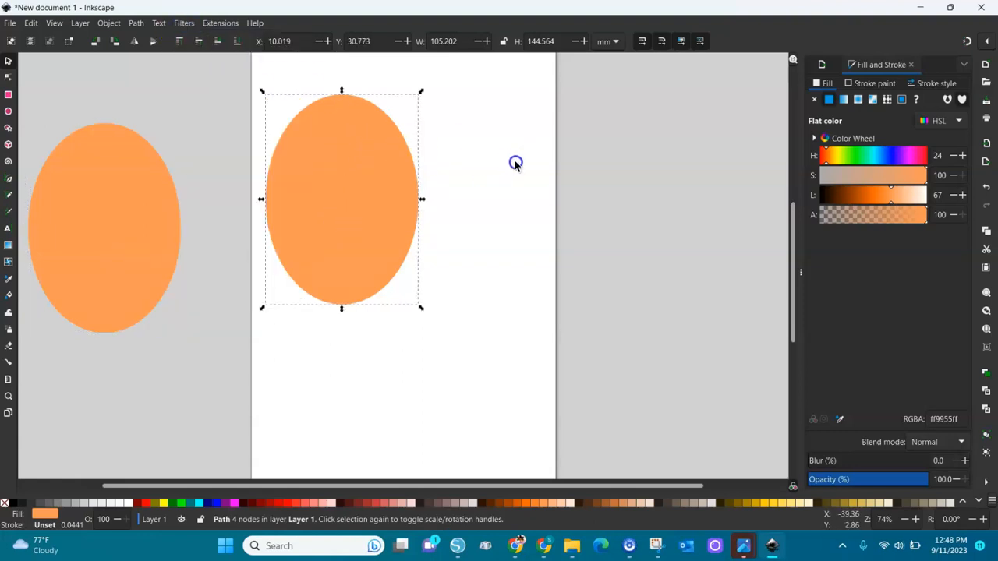
left_click_drag(367, 179, 546, 183)
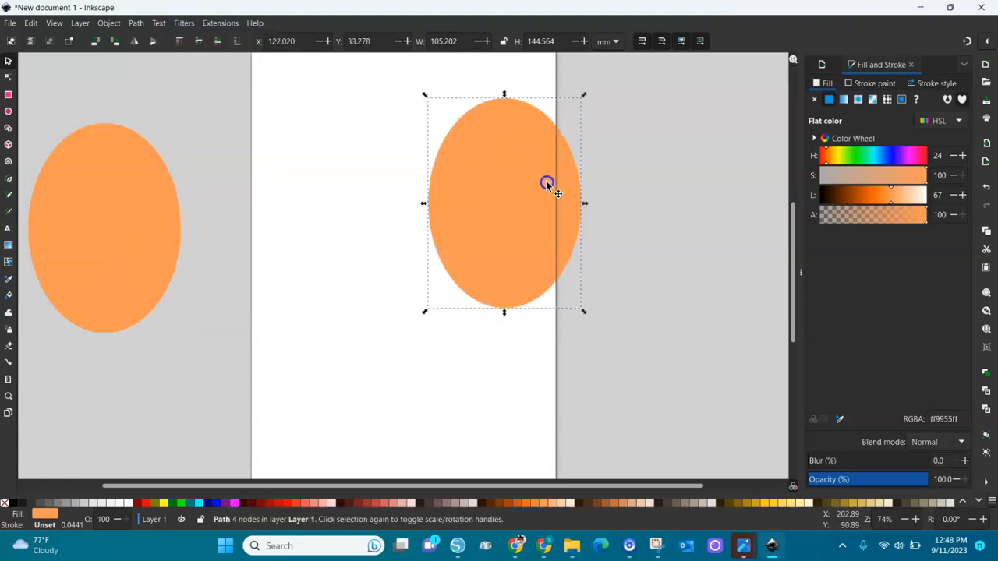
Apply the Bloom bevel filter to the ellipse at the page's right edge and shift it slightly to the left.
left_click(184, 25)
mouse_move(200, 37)
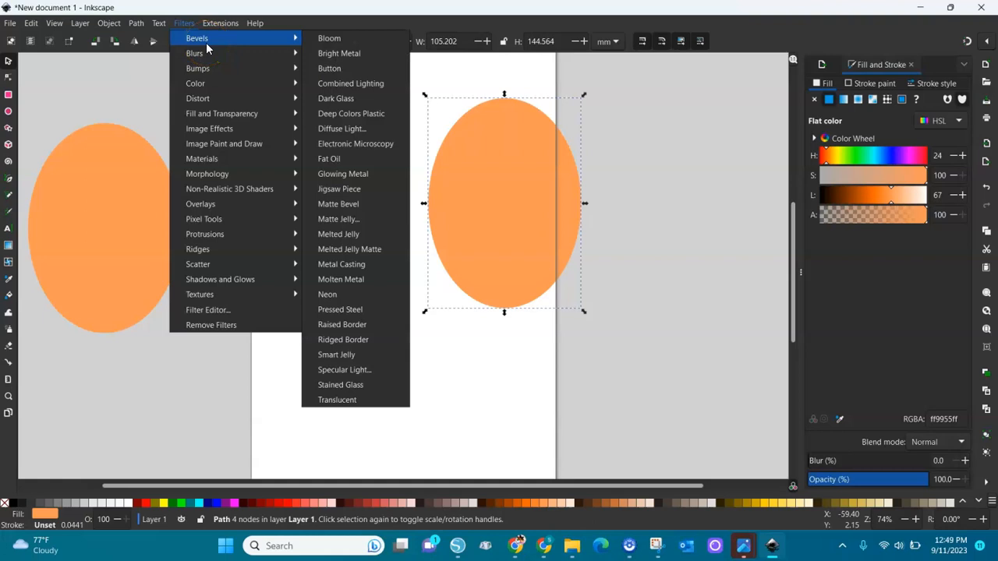
left_click(200, 37)
left_click(327, 39)
left_click(517, 205)
left_click(553, 201)
mouse_move(468, 227)
left_mouse_down()
mouse_move(431, 232)
mouse_move(456, 231)
left_mouse_up()
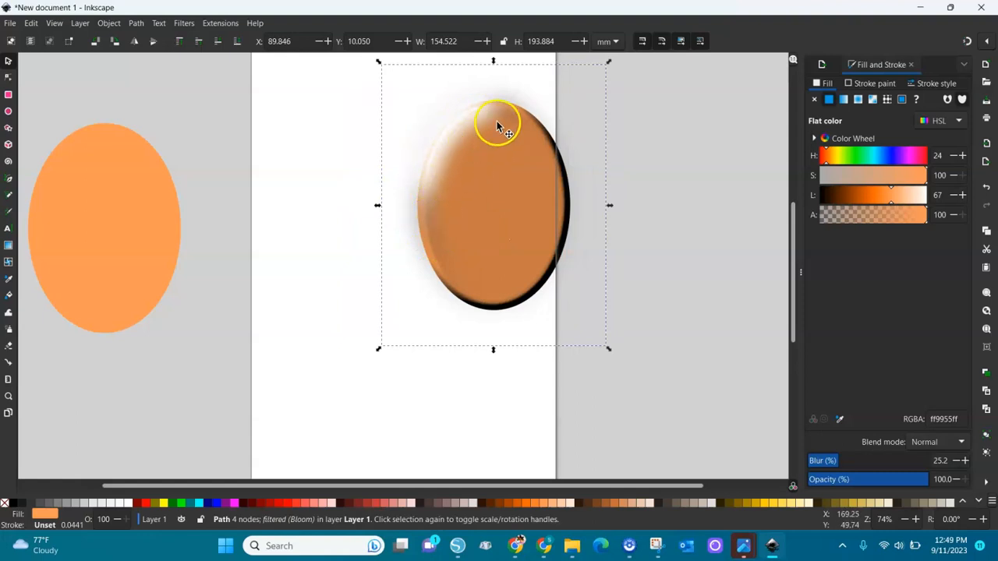
Try fill hues of 216, 139 and 52 on the Bloom-filtered ellipse.
left_click(30, 24)
left_click(31, 25)
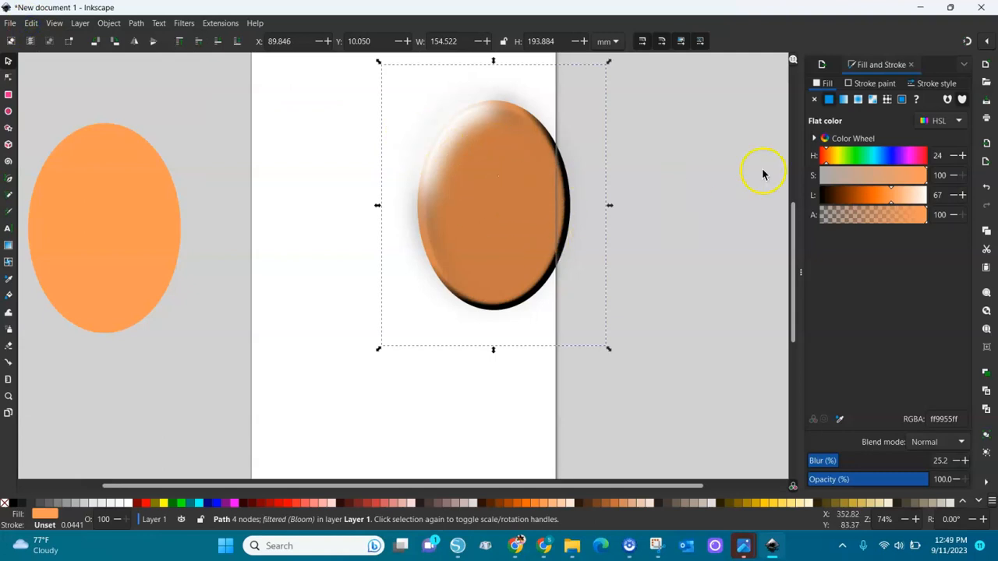
mouse_move(928, 187)
left_mouse_down()
mouse_move(866, 192)
mouse_move(927, 189)
left_mouse_up()
left_click(885, 159)
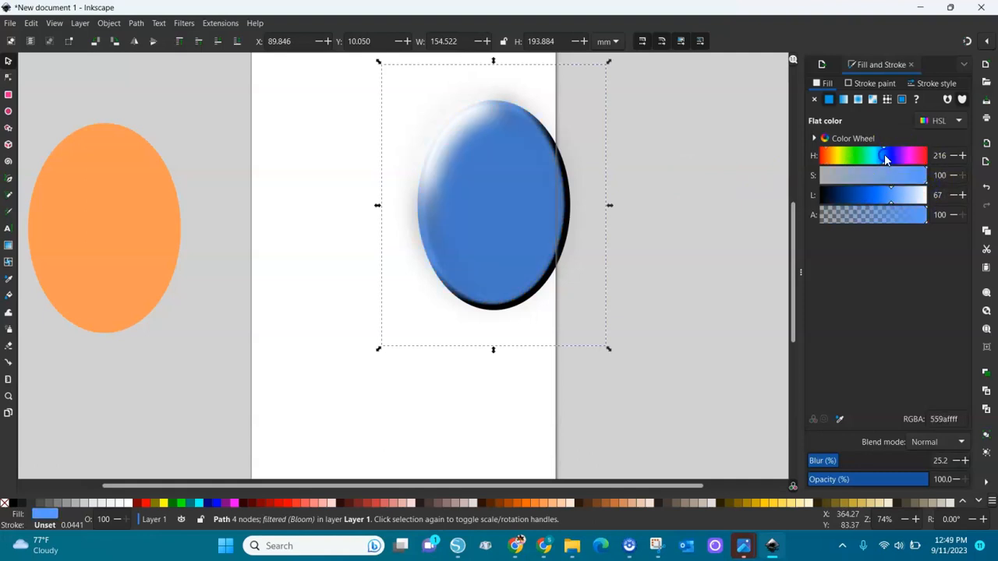
left_click(863, 158)
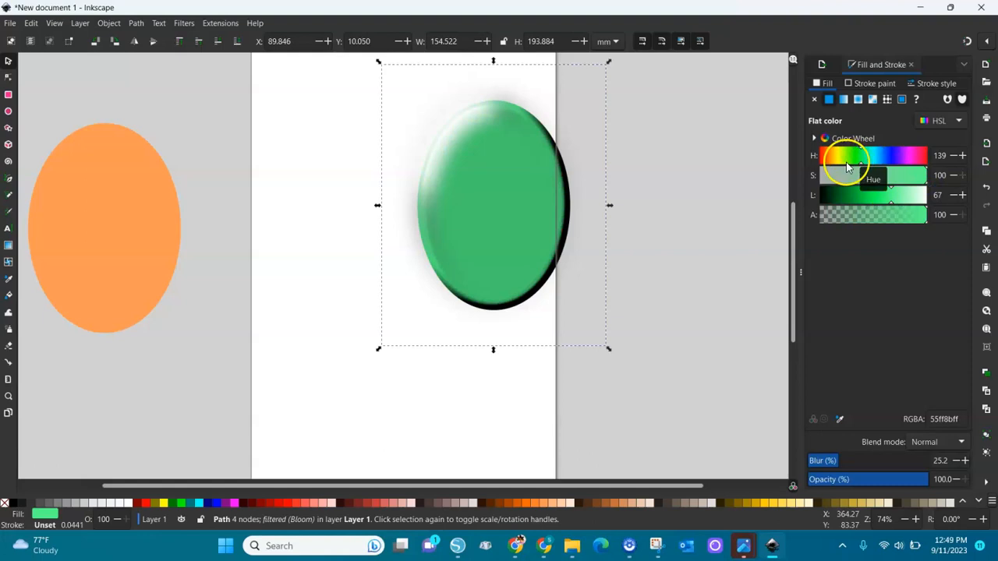
left_click(835, 157)
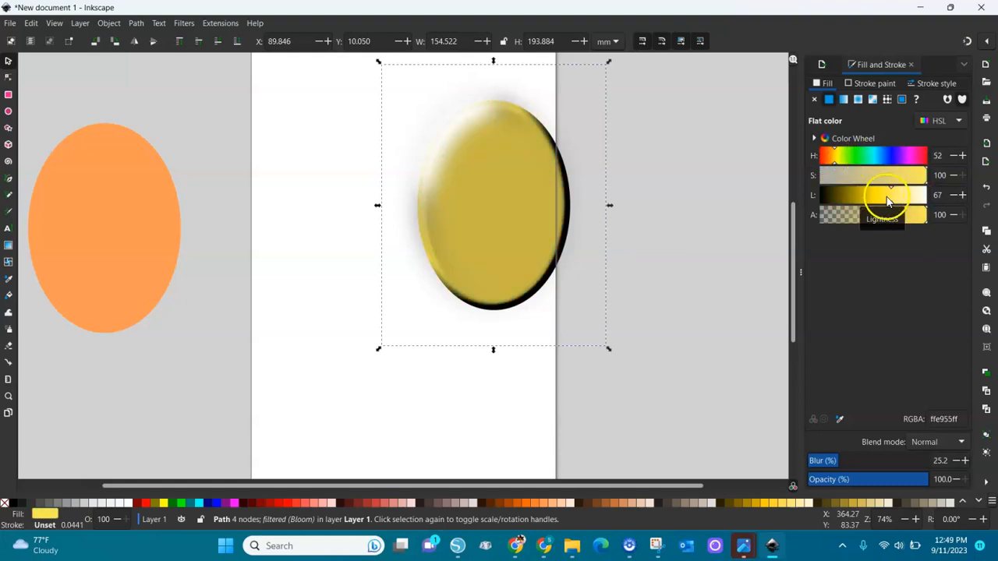
Try a fill alpha of 92, a lightness of 63 and a hue of 190 on the Bloom-filtered ellipse.
left_click_drag(909, 216, 855, 217)
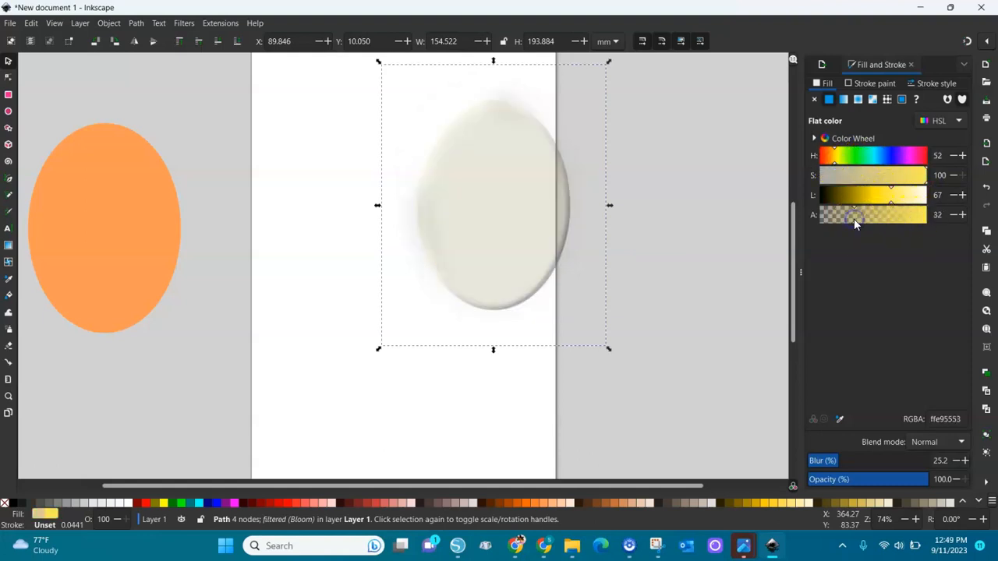
left_click(918, 216)
mouse_move(890, 205)
left_mouse_down()
mouse_move(853, 211)
mouse_move(888, 207)
left_mouse_up()
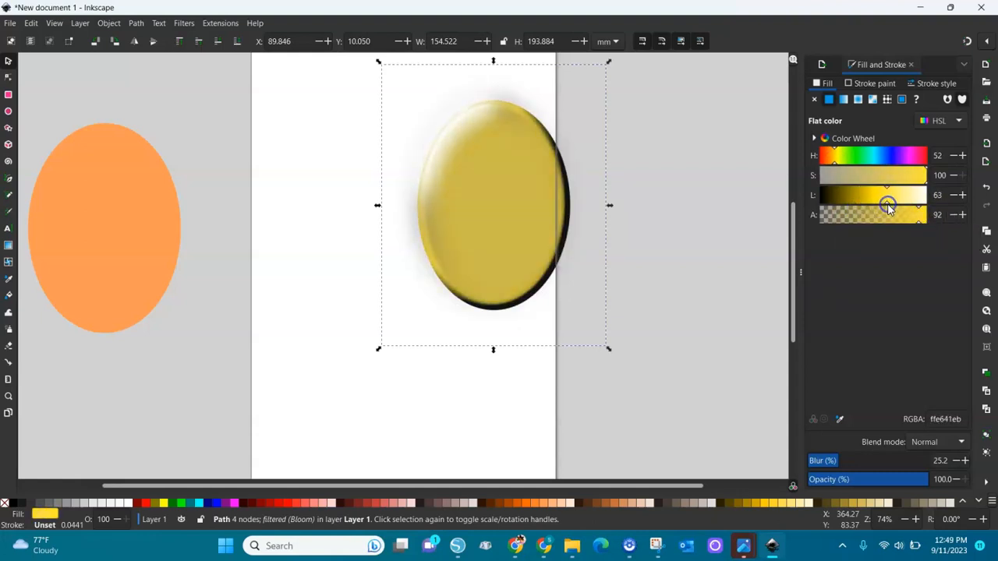
left_click(919, 155)
left_click_drag(921, 156, 877, 158)
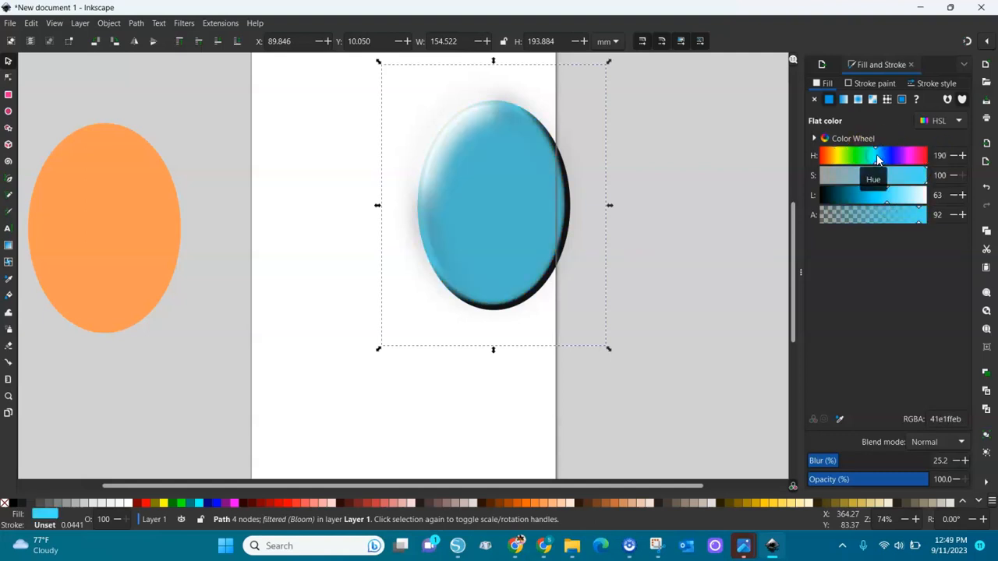
Try other positions for the Bloom-filtered ellipse, and undo these moves along with its color changes.
left_click_drag(517, 220, 461, 236)
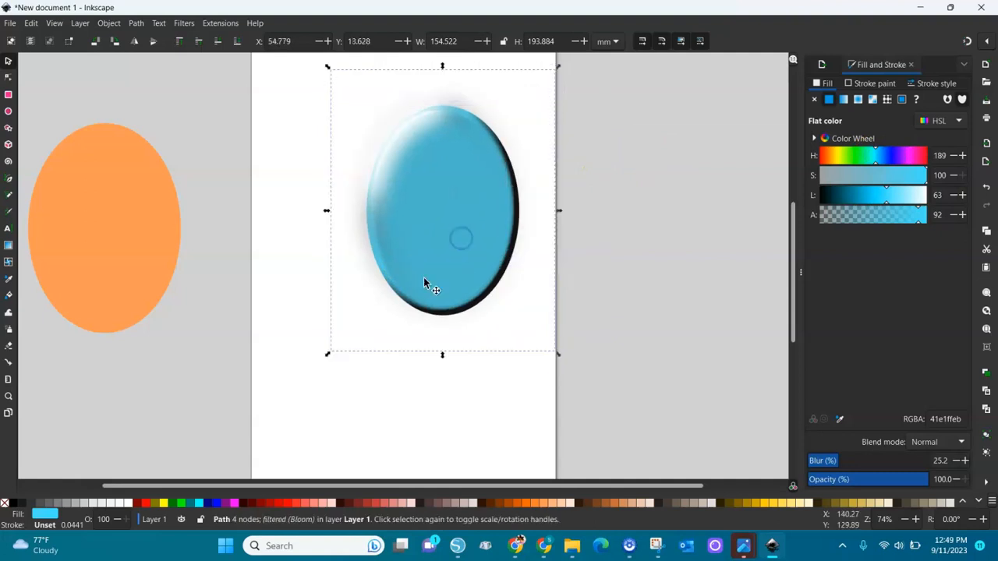
left_click_drag(411, 158, 488, 196)
key("ctrl+z")
Move the plain orange ellipse onto the page's left edge and give it the Bright Metal bevel filter.
left_click(129, 243)
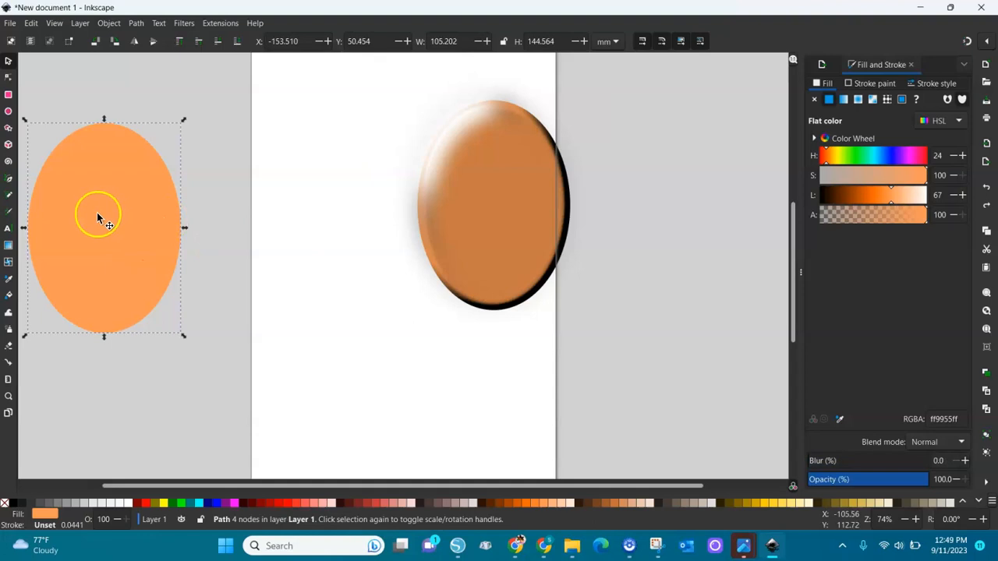
left_click_drag(96, 212, 279, 193)
left_click(184, 24)
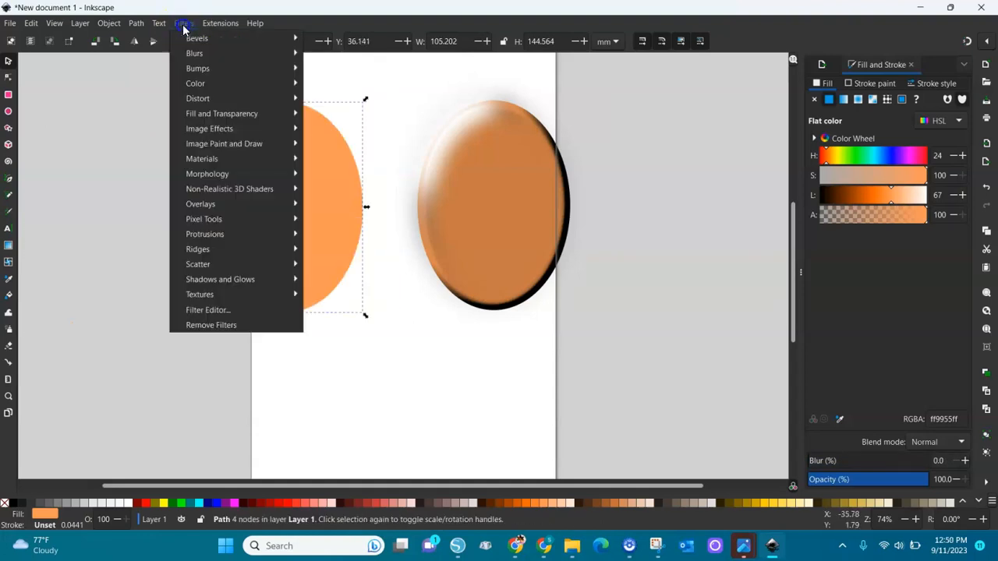
mouse_move(195, 38)
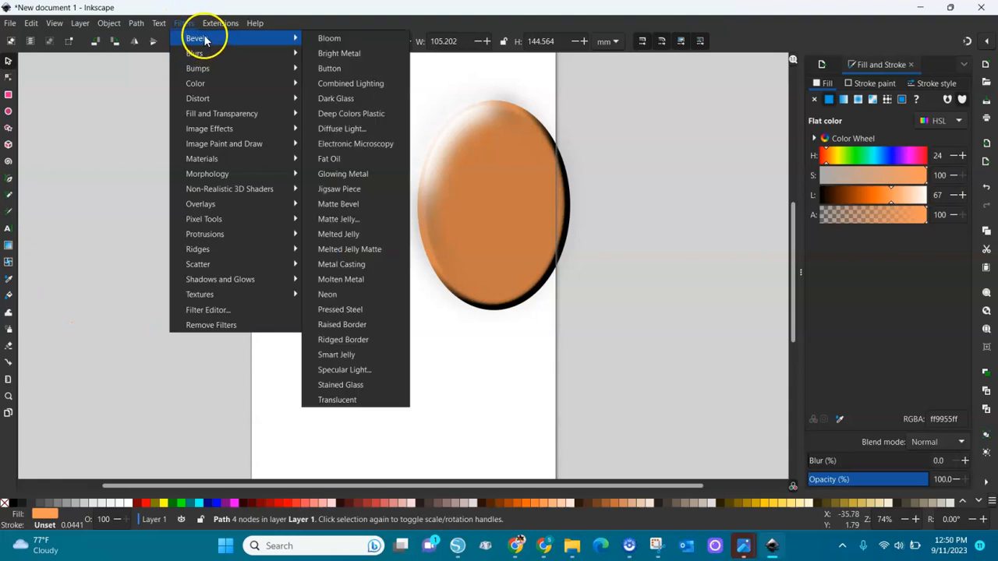
left_click(334, 53)
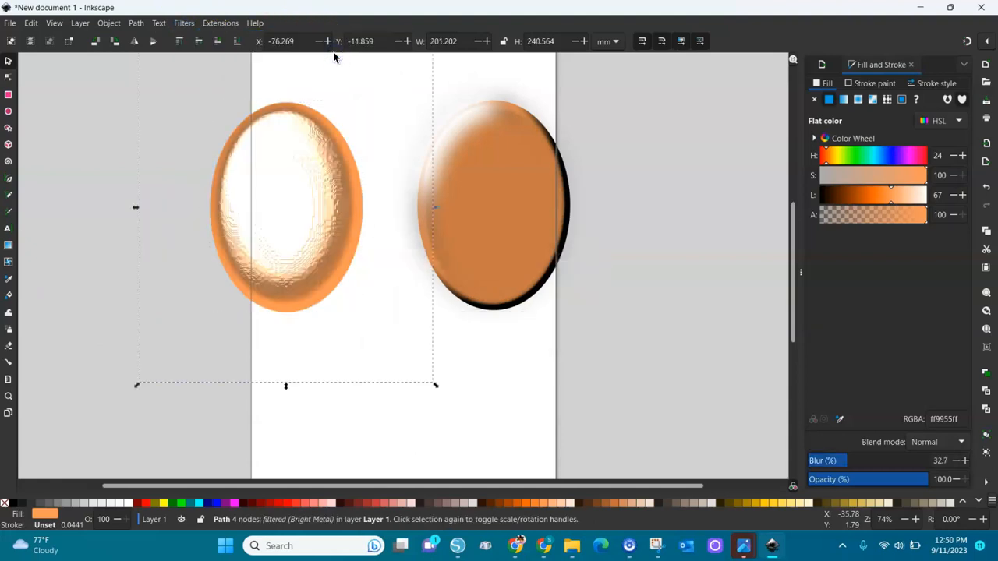
left_click_drag(313, 239, 312, 305)
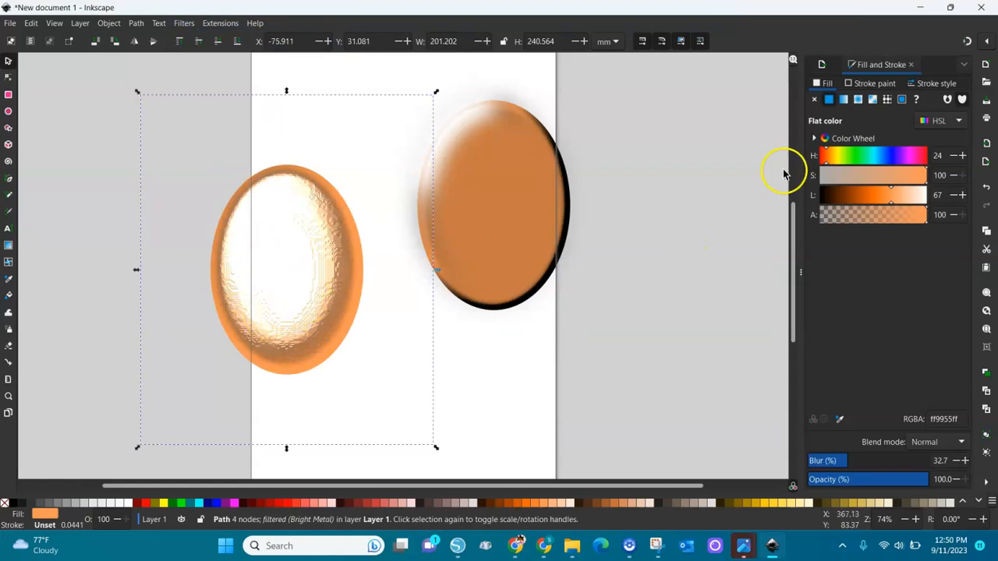
Set the Bright Metal ellipse's fill hue to 329 and shrink it to about 191 by 225 mm near the page's upper-left corner.
left_click(836, 158)
left_click_drag(836, 158, 922, 160)
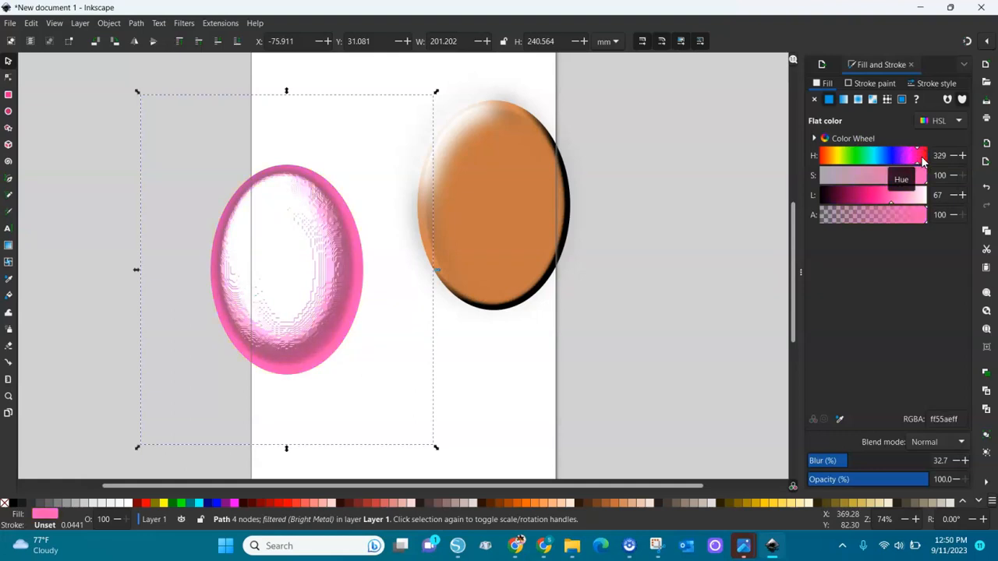
left_click_drag(437, 450, 422, 425)
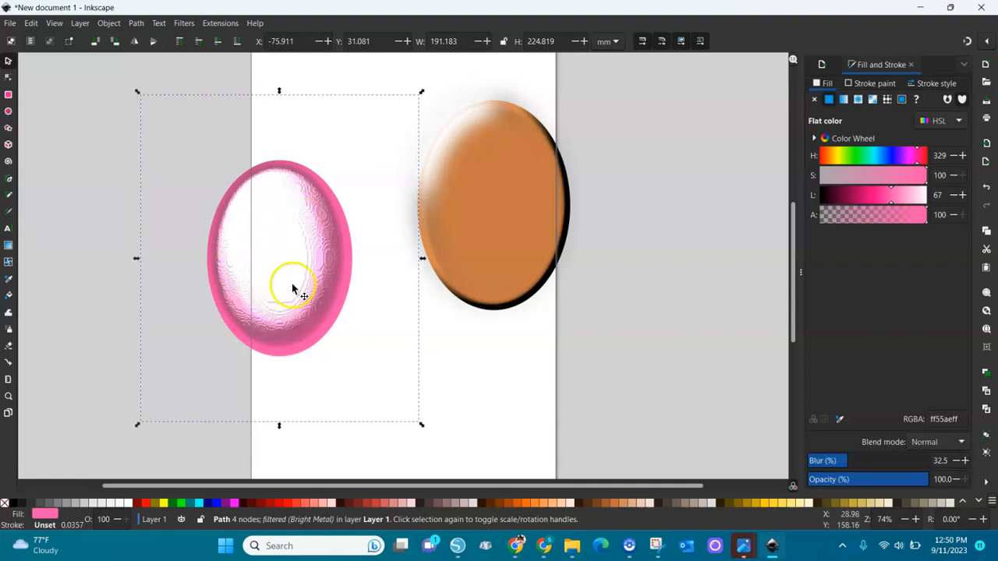
left_click_drag(310, 273, 357, 203)
Paste another orange ellipse, apply the Button bevel filter and place it off the page's right side.
left_click(117, 198)
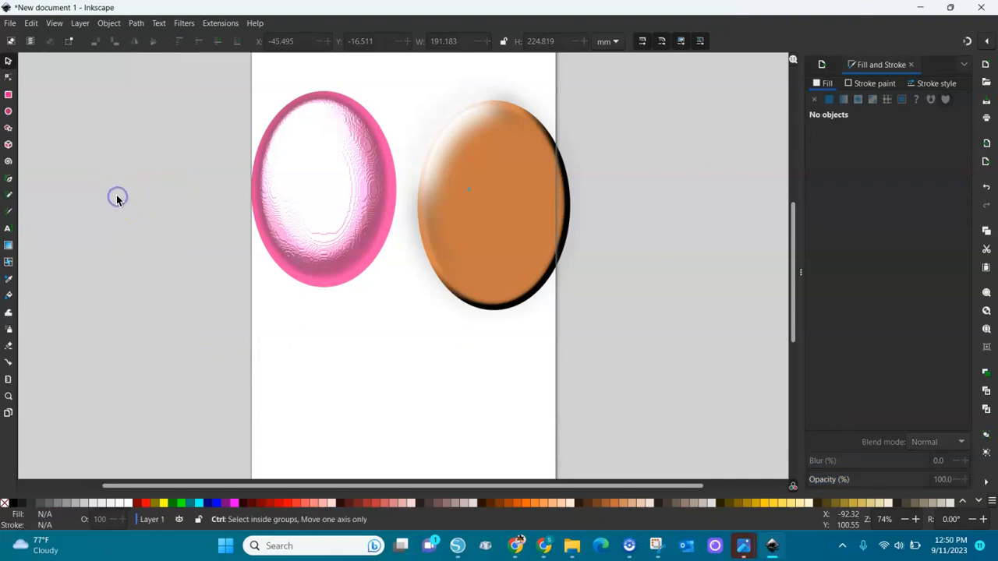
key("ctrl+v")
left_click(184, 22)
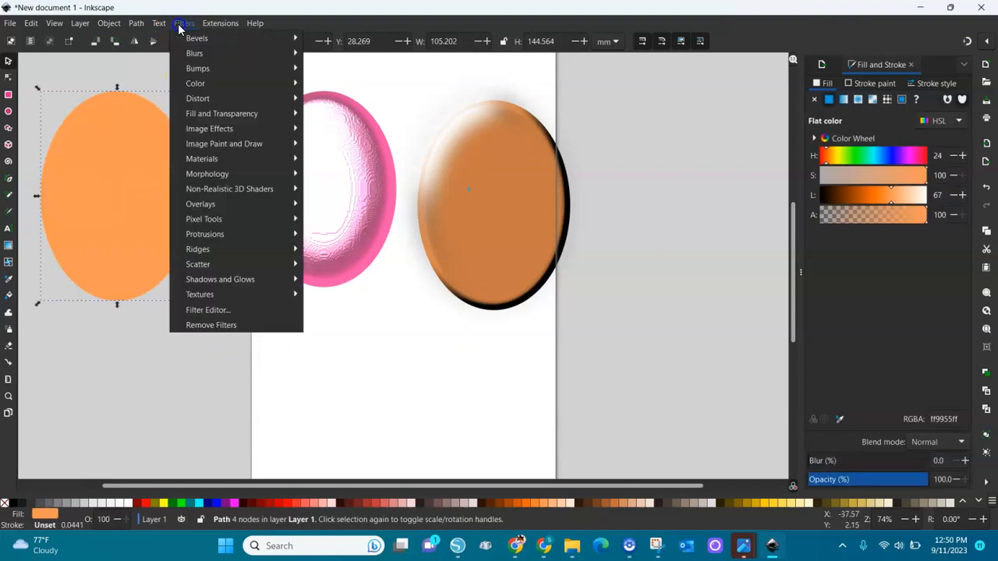
mouse_move(202, 44)
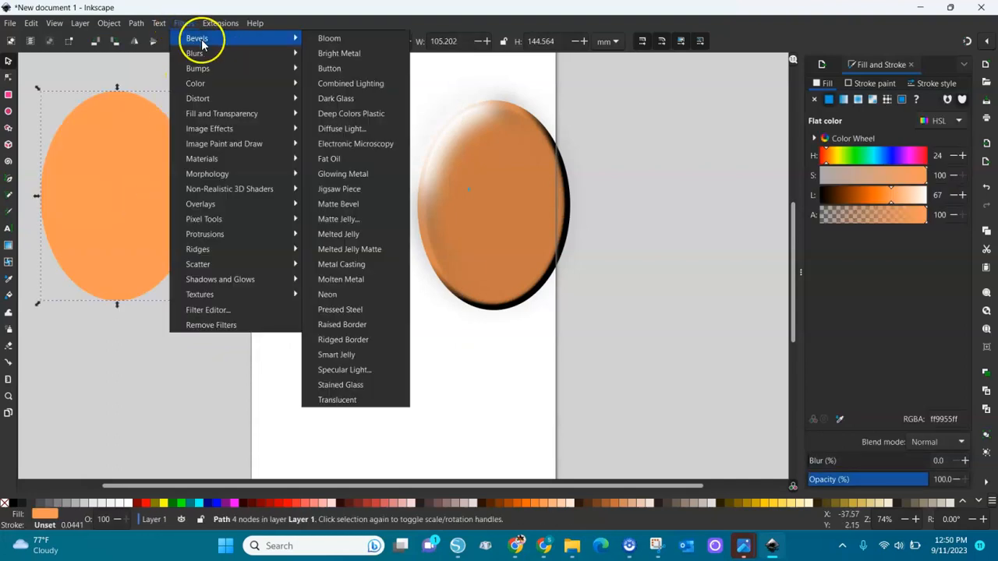
left_click(329, 69)
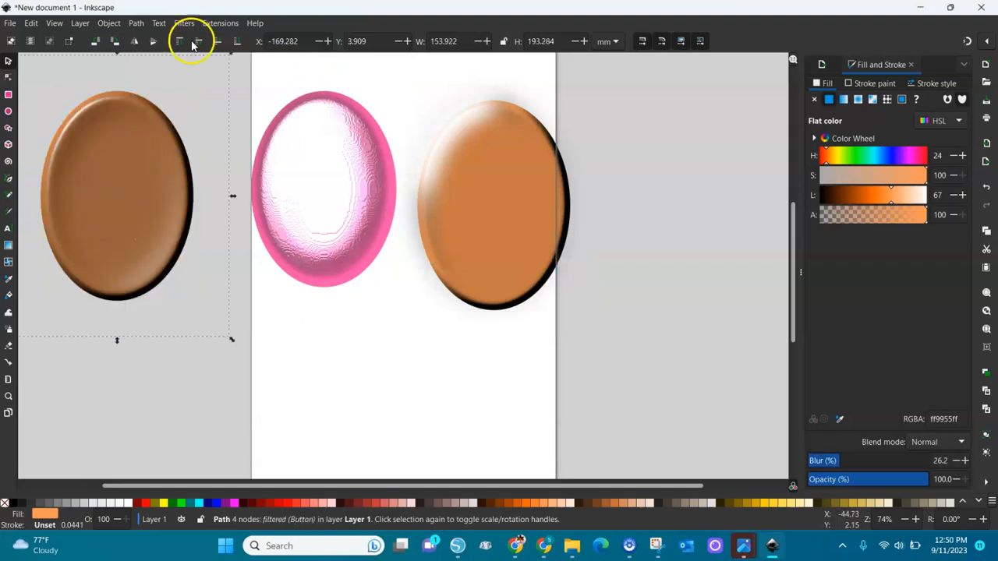
left_click_drag(126, 210, 697, 228)
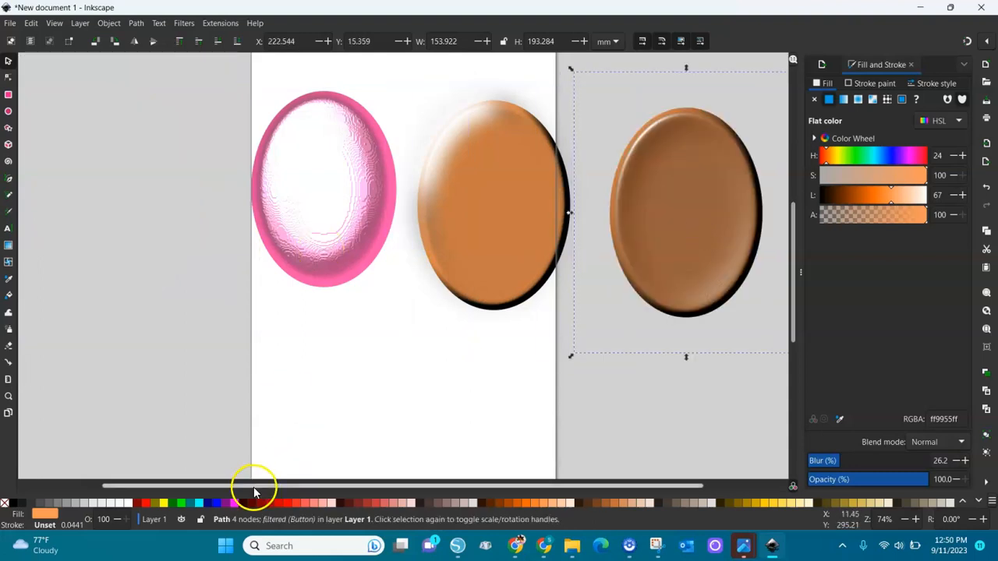
Paste another orange ellipse left of the page and apply the Combined Lighting bevel filter to it.
left_click_drag(252, 486, 195, 491)
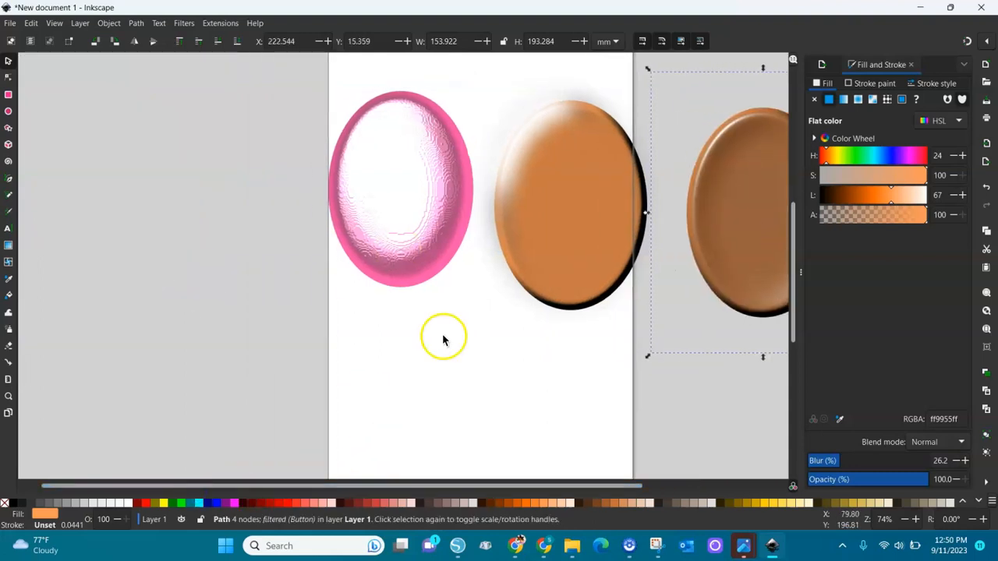
left_click(220, 177)
key("ctrl+v")
left_click(187, 23)
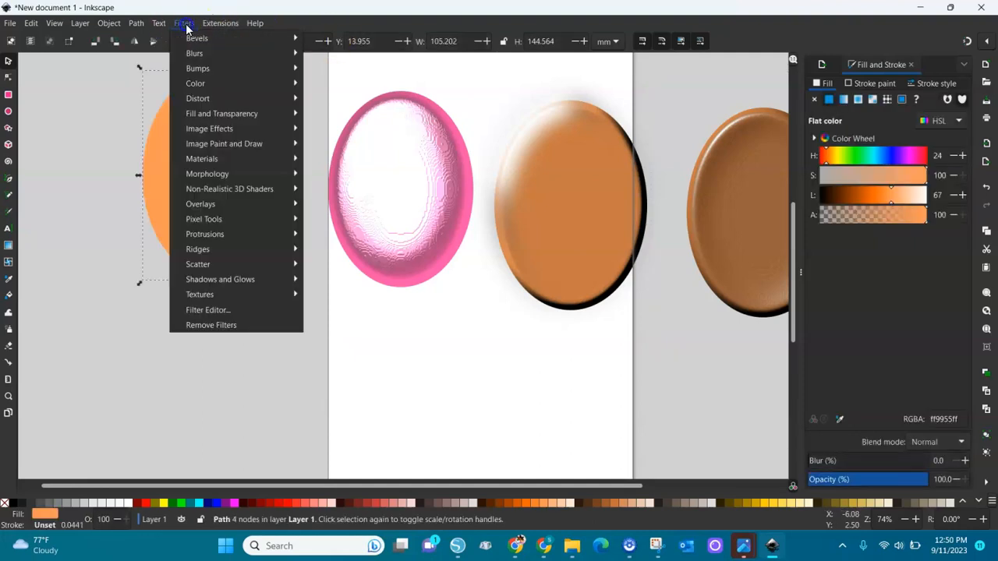
mouse_move(192, 38)
left_click(338, 82)
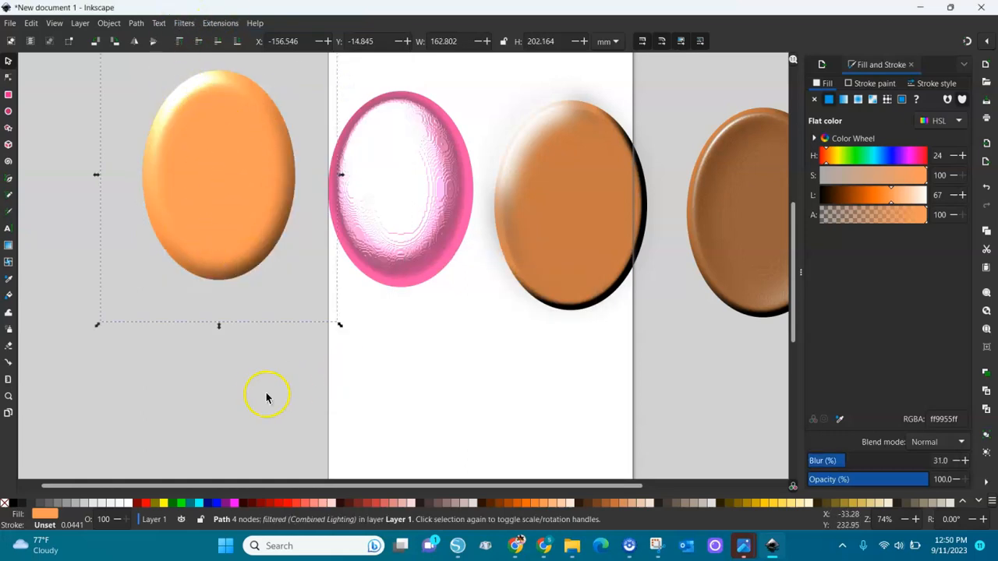
Paste another orange ellipse below the Combined Lighting ellipse, apply the Fat Oil bevel filter and nudge it slightly down.
key("ctrl+v")
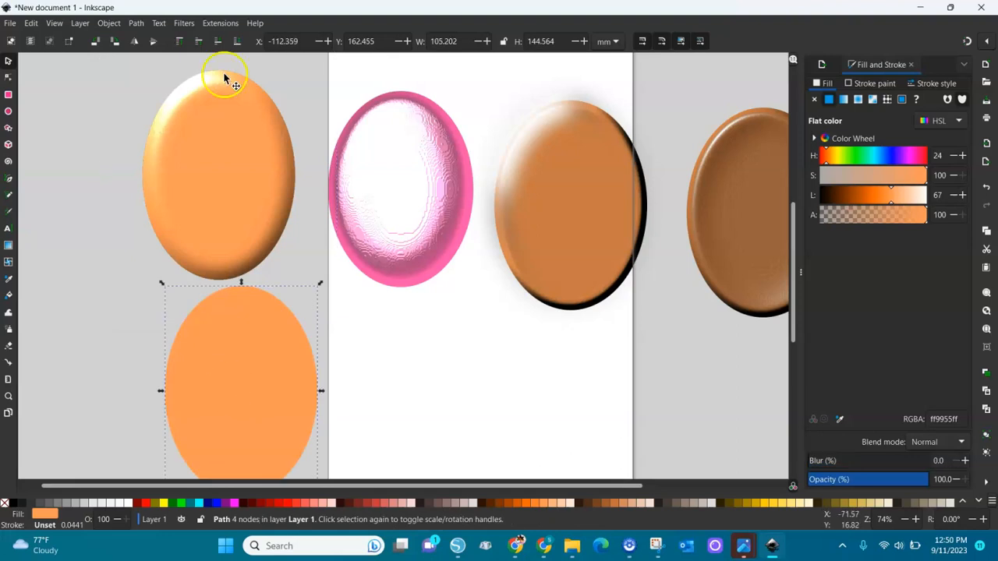
left_click(184, 23)
mouse_move(220, 23)
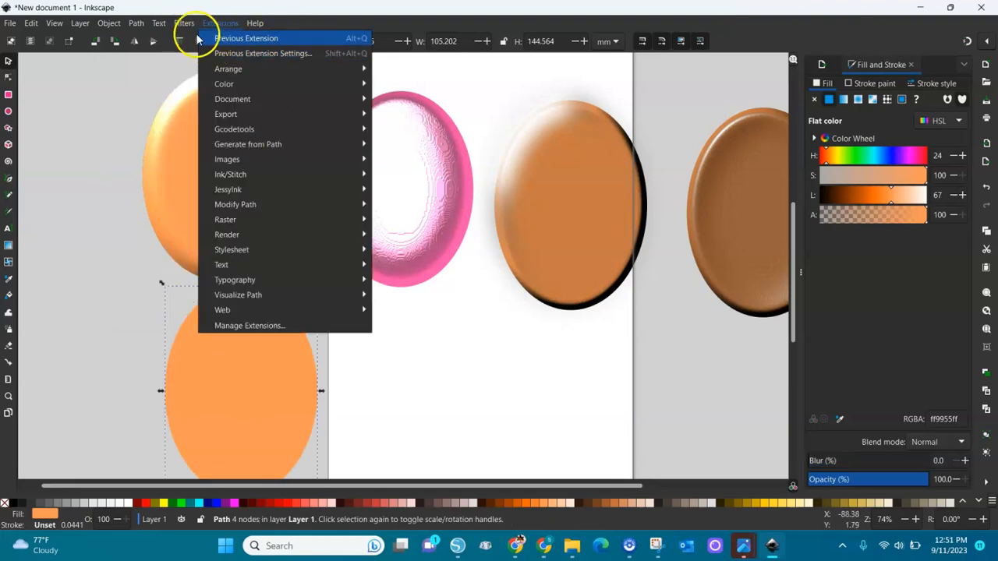
mouse_move(181, 25)
mouse_move(289, 37)
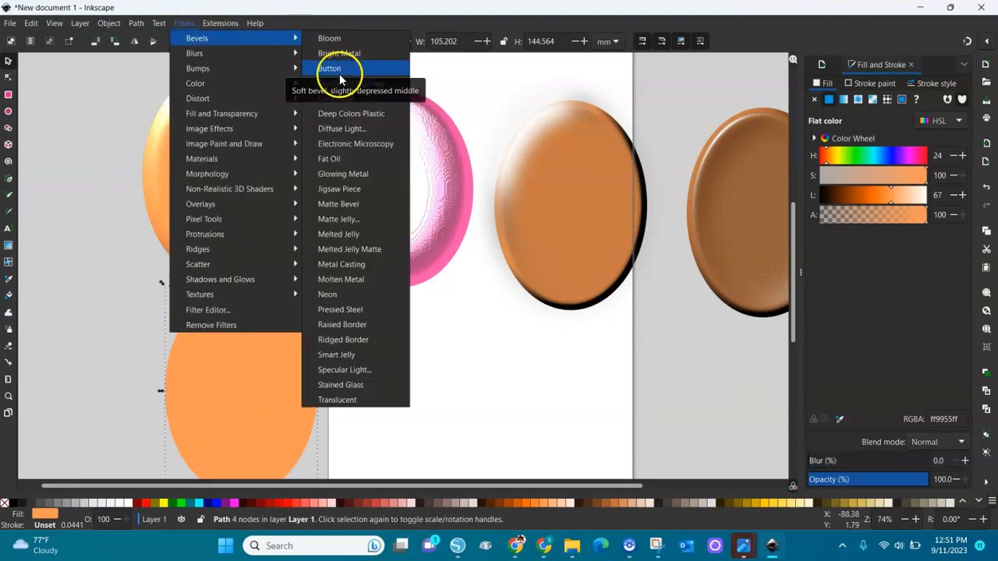
left_click(340, 163)
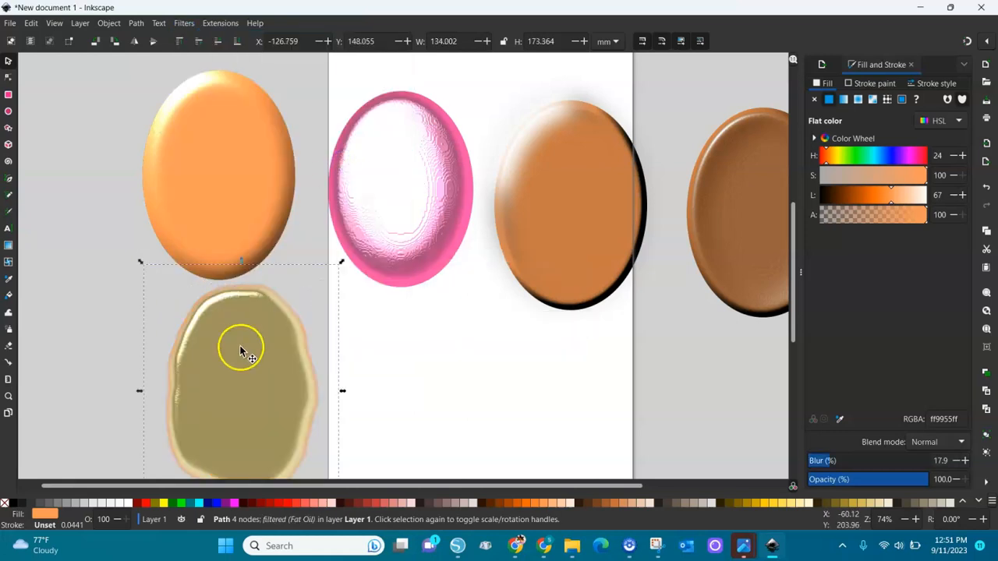
left_click_drag(792, 252, 798, 309)
left_click_drag(245, 223, 245, 244)
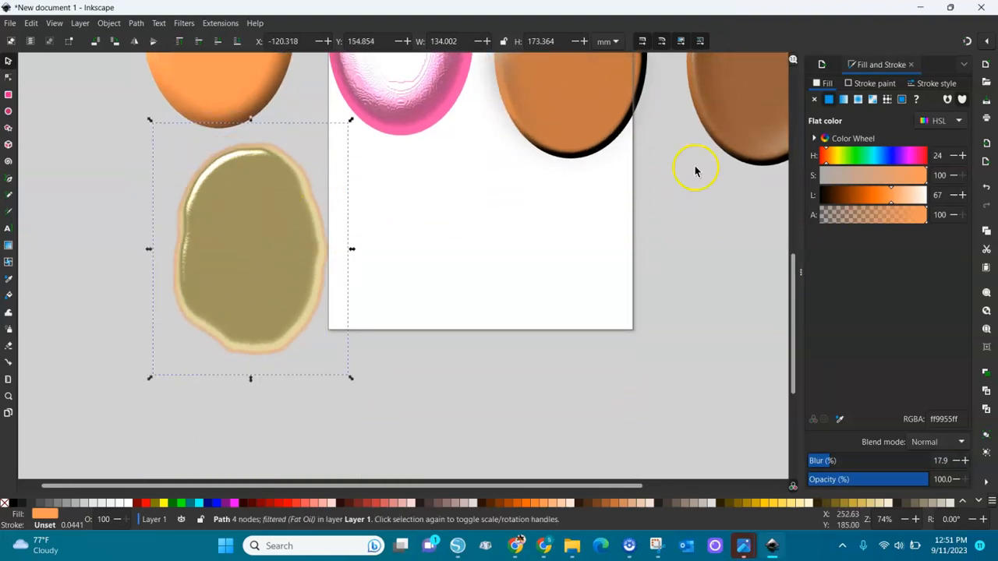
Set the Fat Oil ellipse's fill hue to 195 and move it over the page's lower-left edge.
left_click(835, 156)
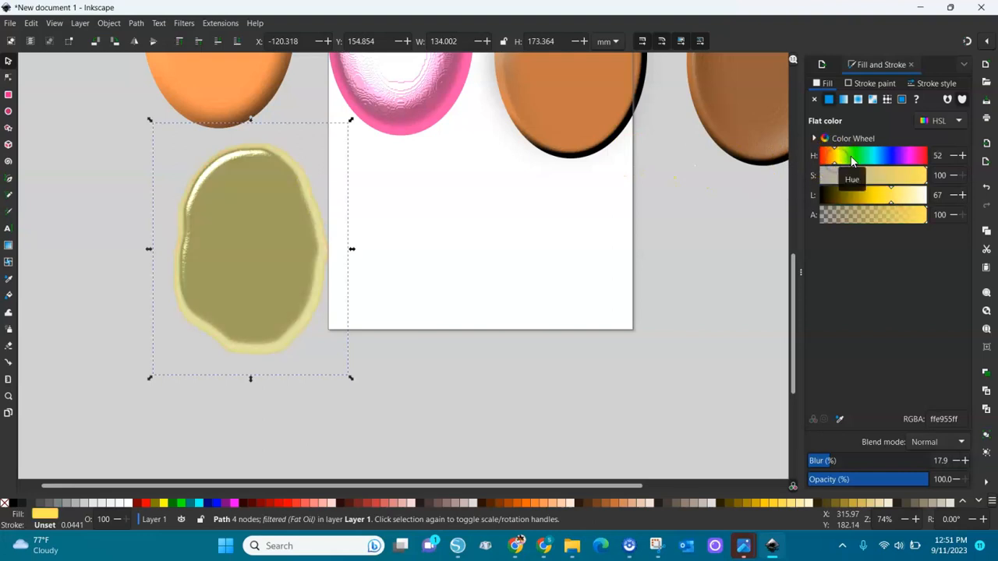
left_click(853, 157)
left_click(877, 156)
left_click_drag(272, 276, 421, 275)
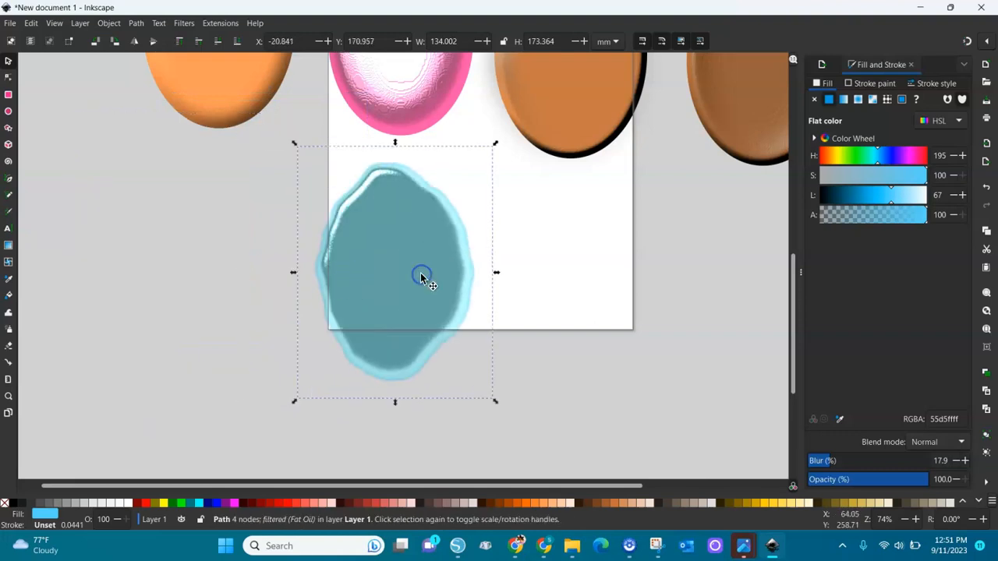
Paste another orange ellipse, place it beside the blue Fat Oil ellipse off the page and apply the Glowing Metal bevel filter.
left_click(198, 231)
key("ctrl+v")
left_click_drag(197, 195, 215, 238)
left_click(221, 23)
left_click(221, 35)
left_click(222, 24)
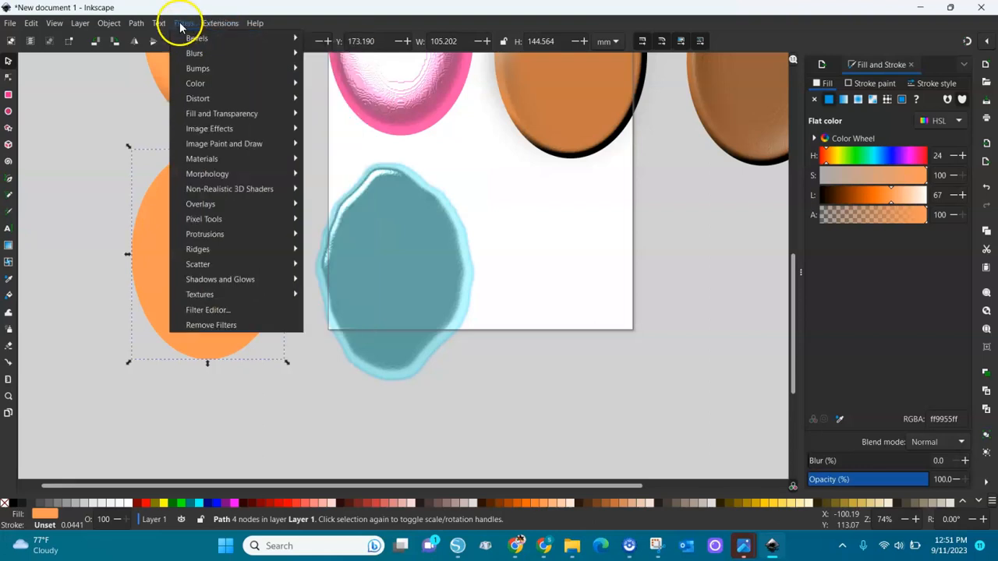
mouse_move(240, 39)
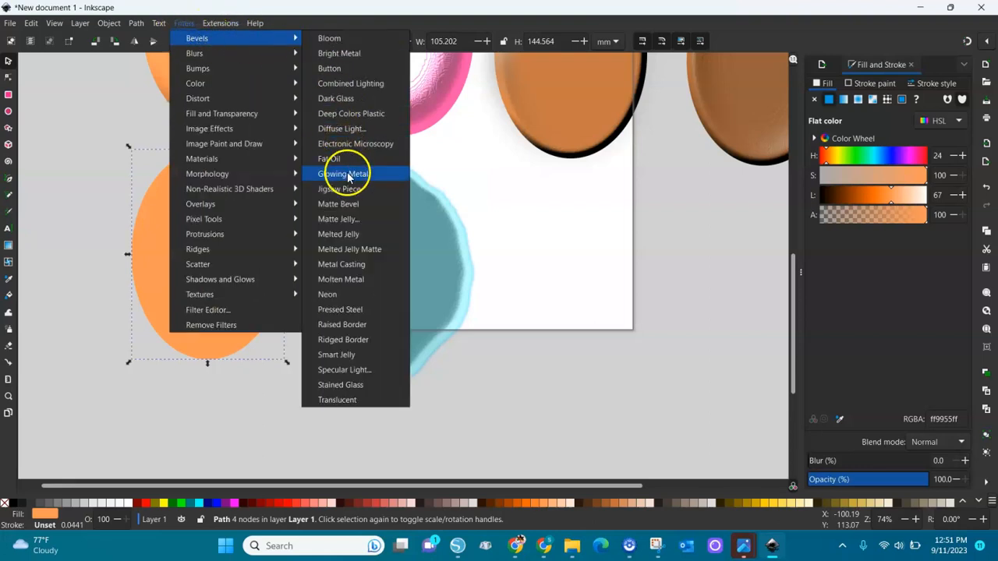
left_click(348, 184)
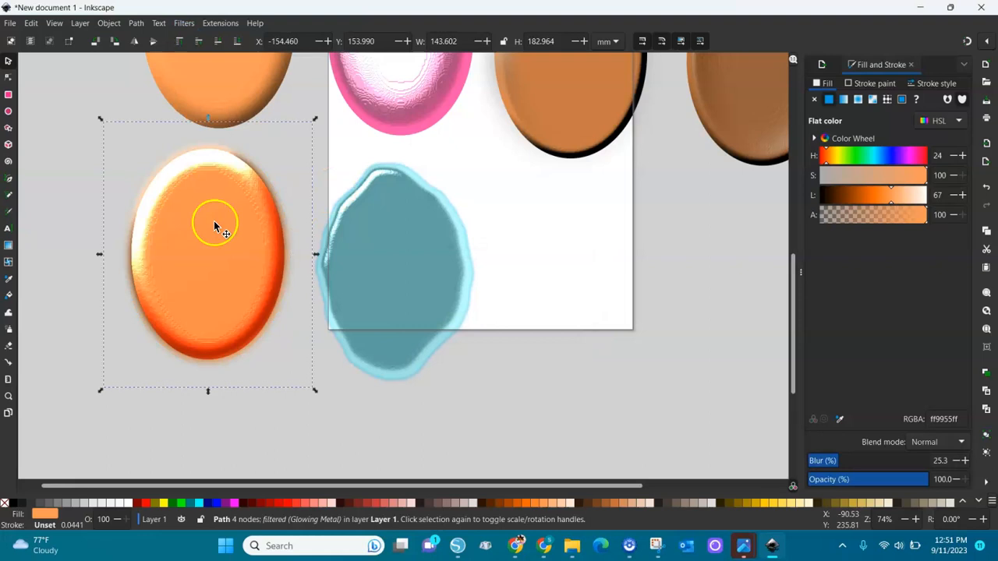
Paste another orange ellipse to the left of the Combined Lighting ellipse.
key("minus")
key("minus")
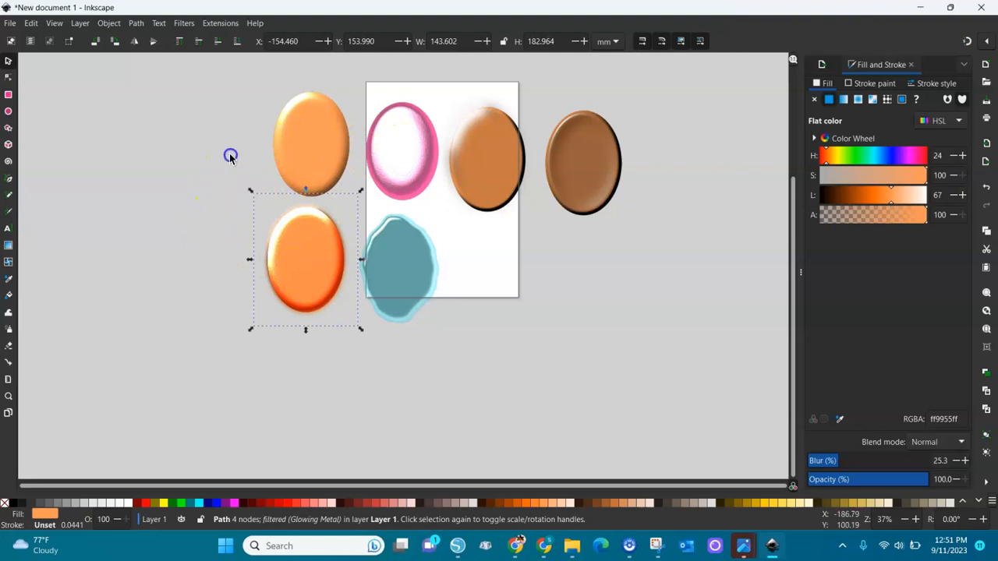
key("ctrl+v")
Try the Matte Jelly bevel filter on the pasted ellipse with live preview.
left_click(184, 22)
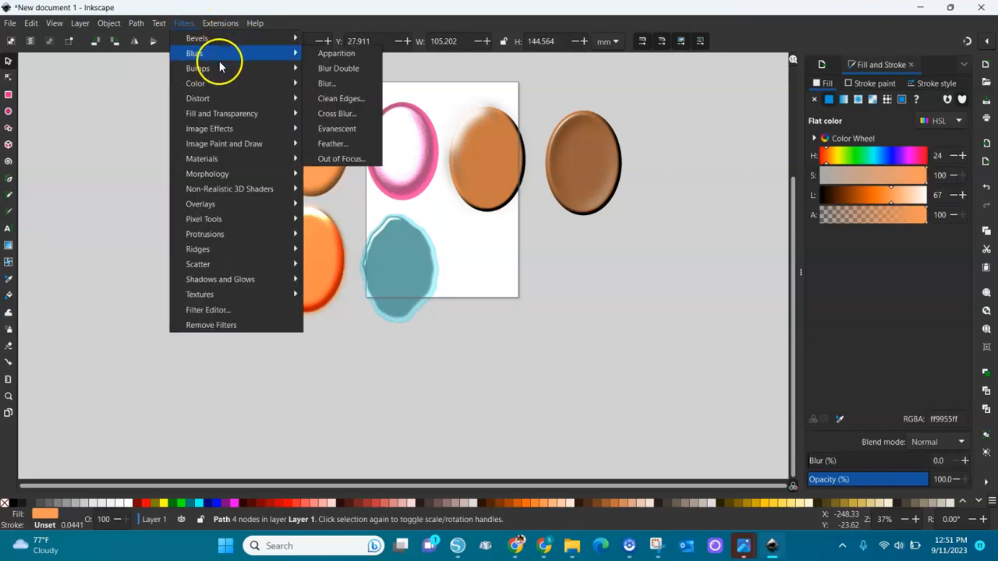
mouse_move(261, 39)
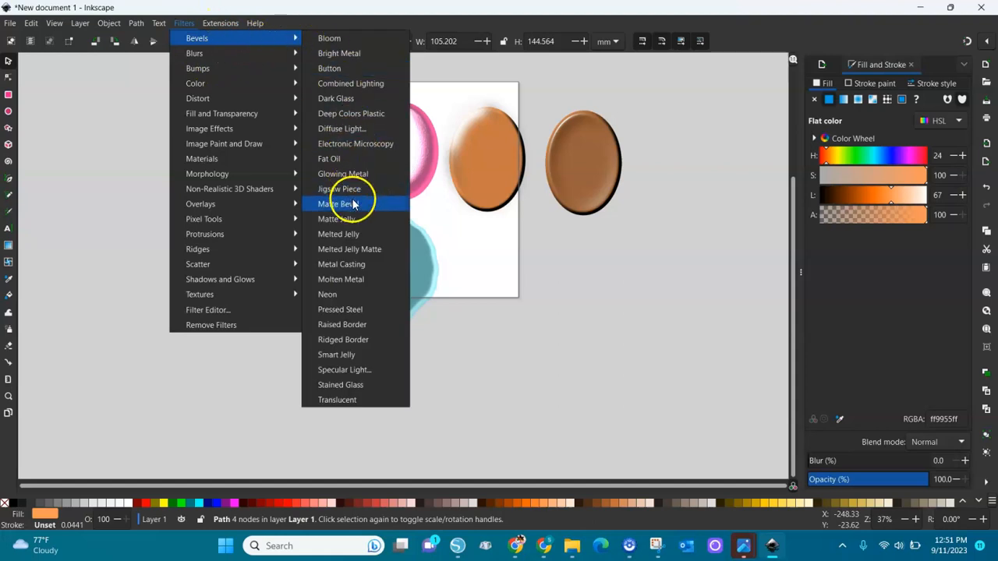
left_click(340, 220)
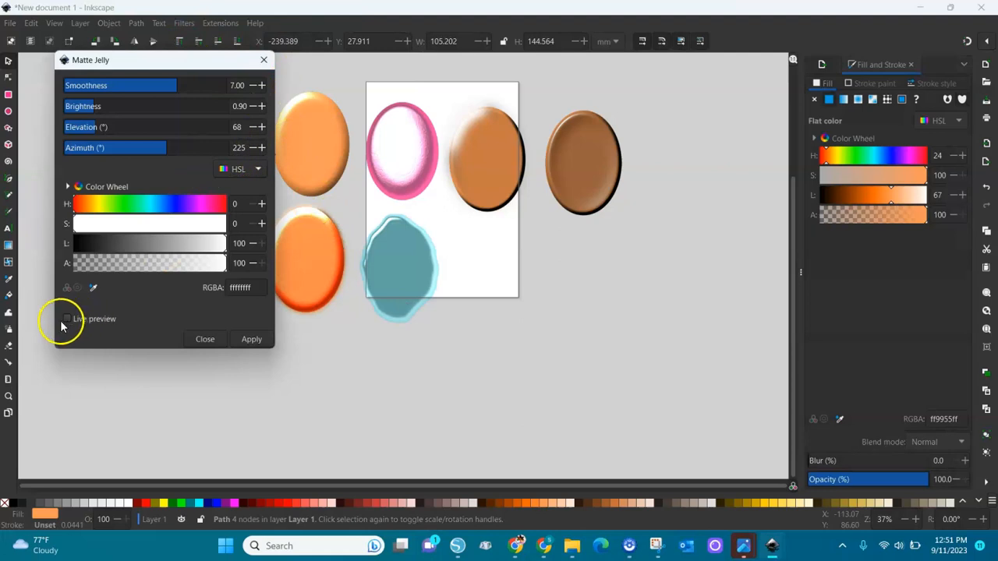
left_click_drag(195, 61, 596, 67)
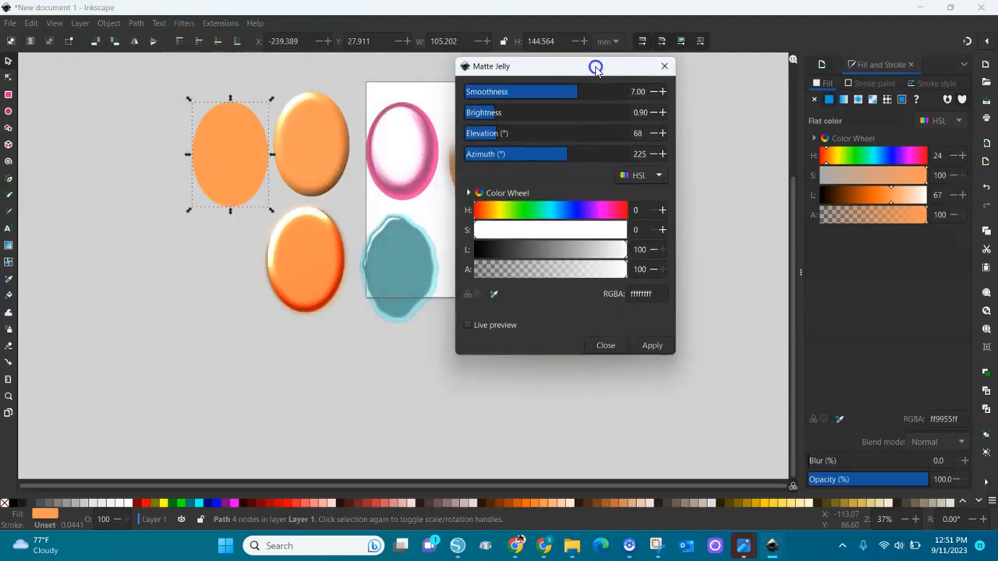
left_click(468, 325)
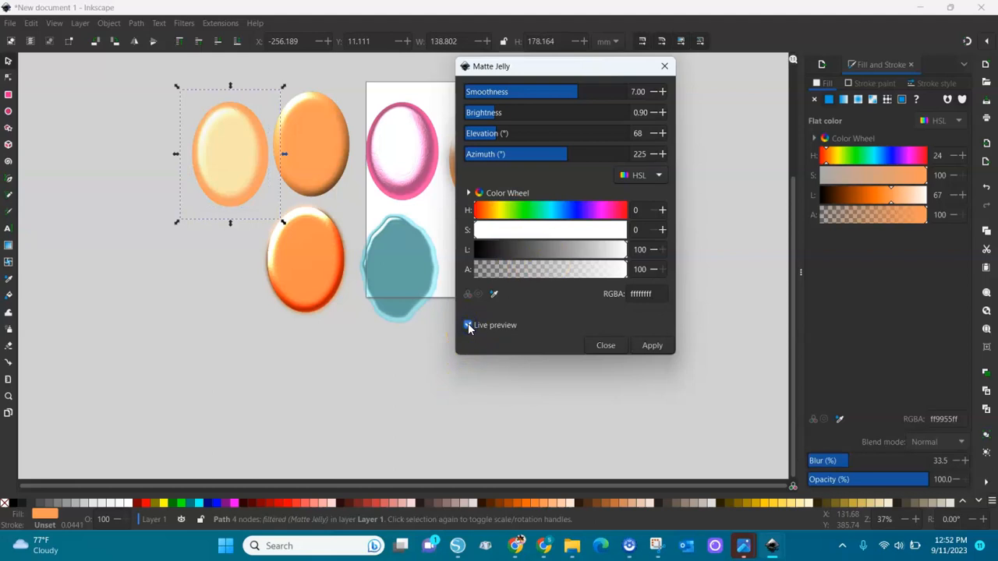
left_click(605, 346)
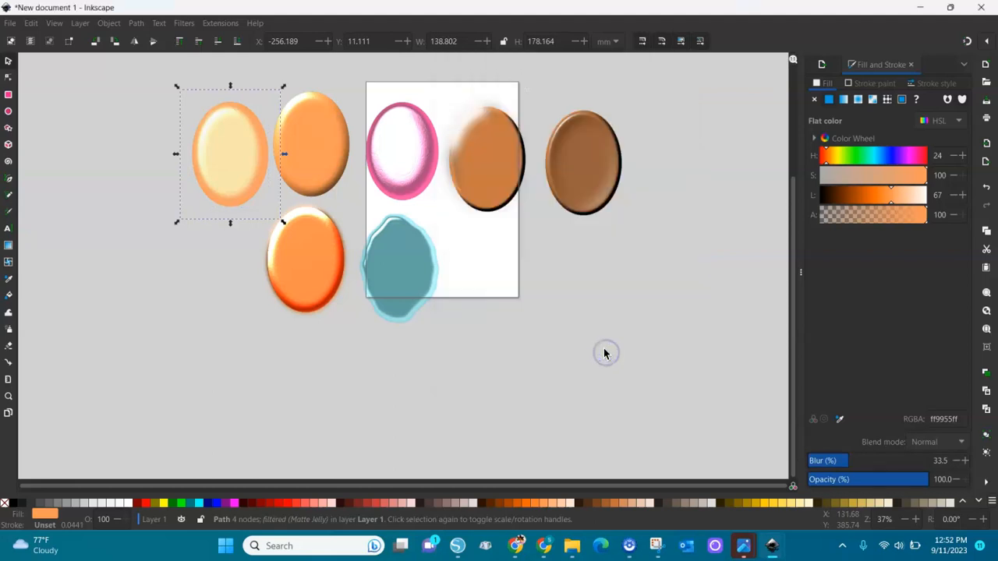
left_click(184, 23)
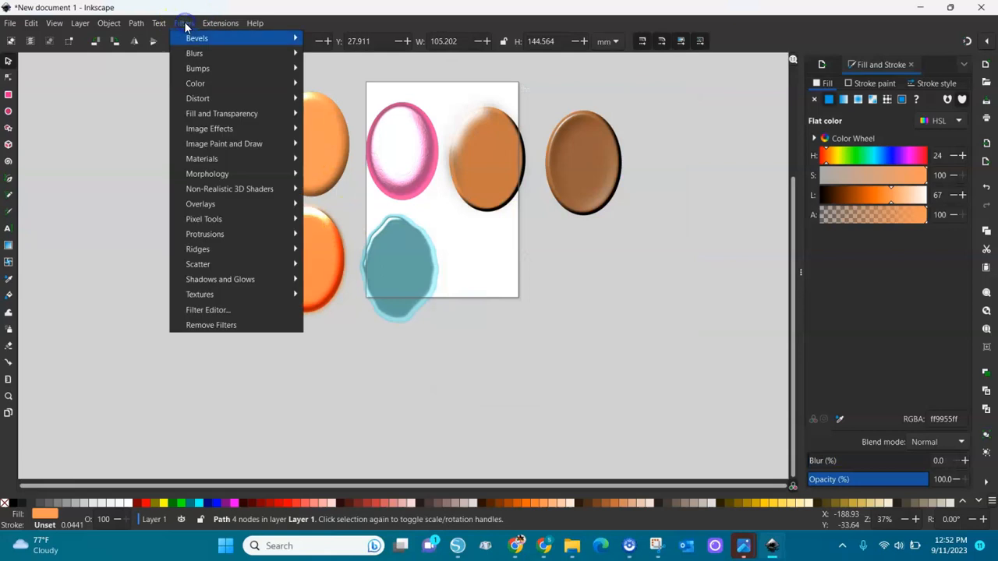
left_click(128, 155)
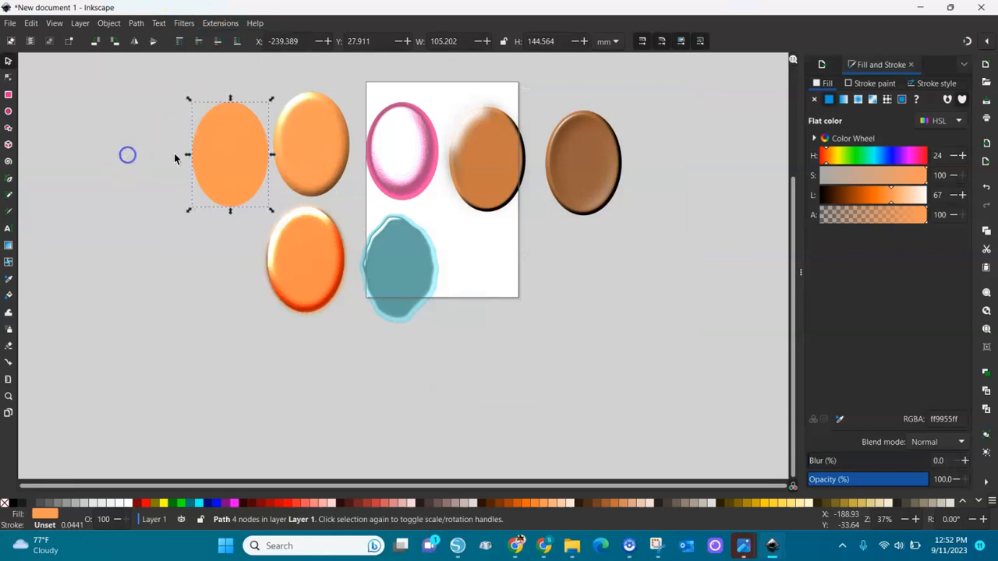
Move the plain orange ellipse below the Button ellipse off the page's right side and apply the Molten Metal bevel filter.
left_click_drag(222, 170, 546, 313)
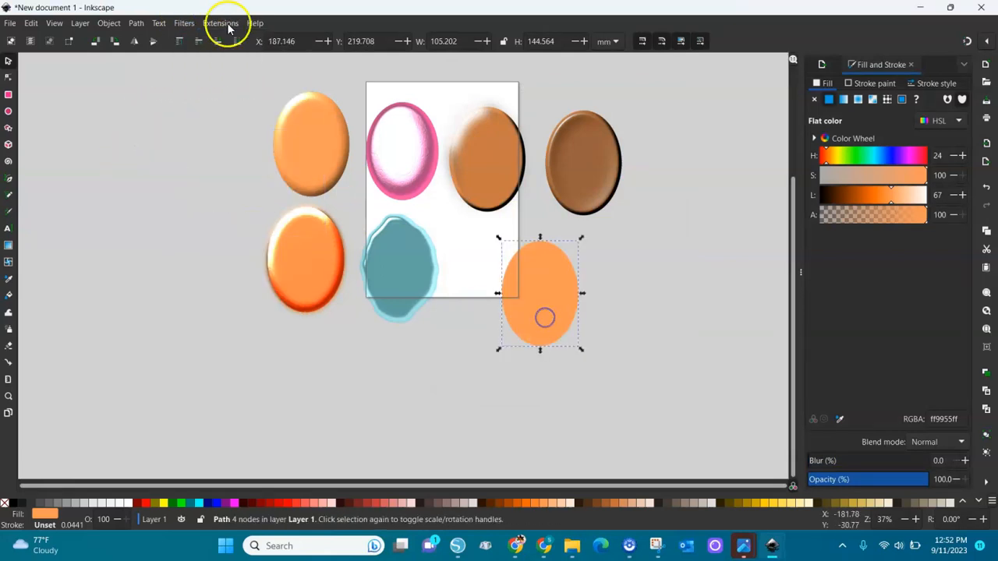
left_click(184, 23)
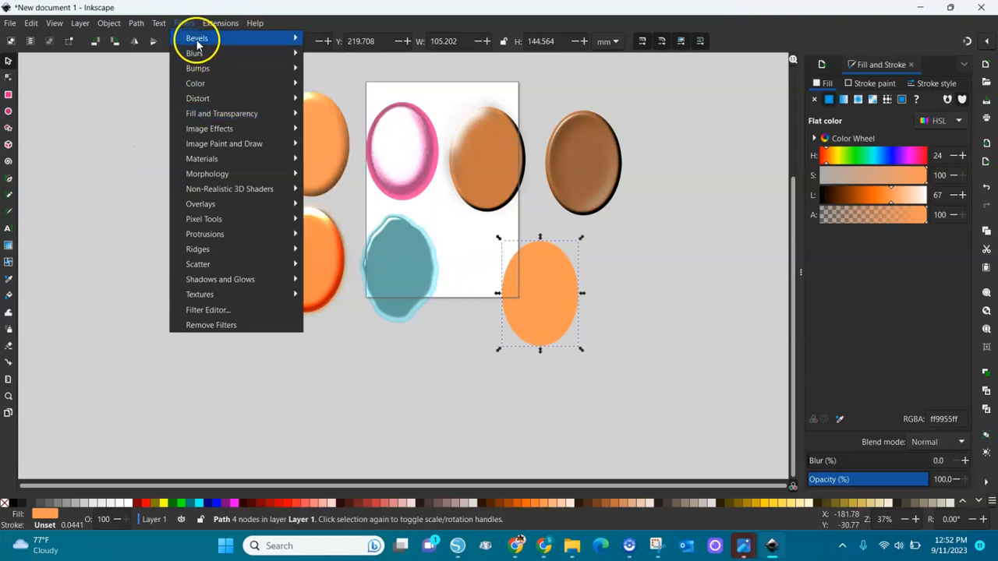
mouse_move(200, 38)
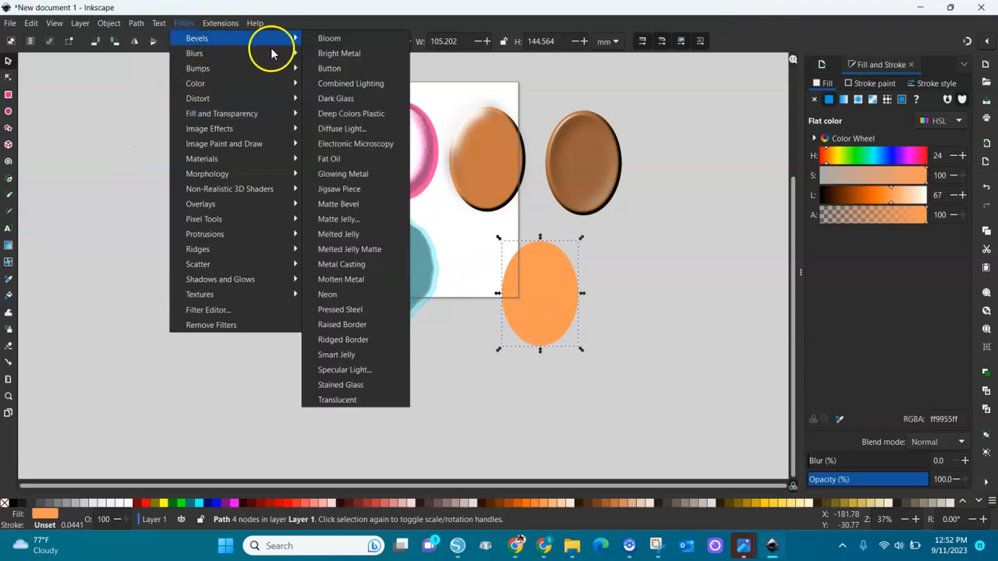
left_click(340, 279)
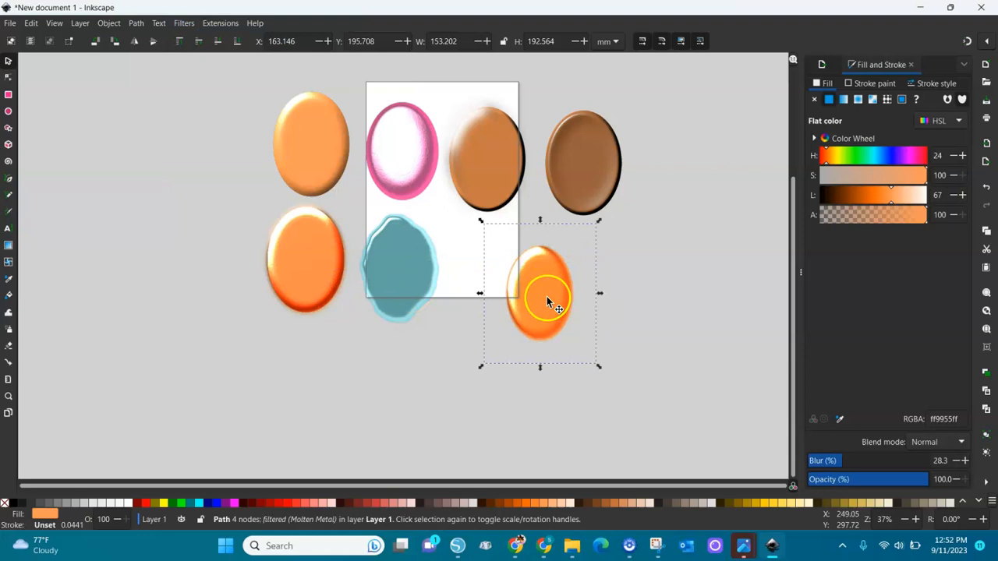
left_click_drag(548, 300, 591, 286)
Try several fill hues on the Molten Metal ellipse and settle on a cyan hue of 186.
key("3")
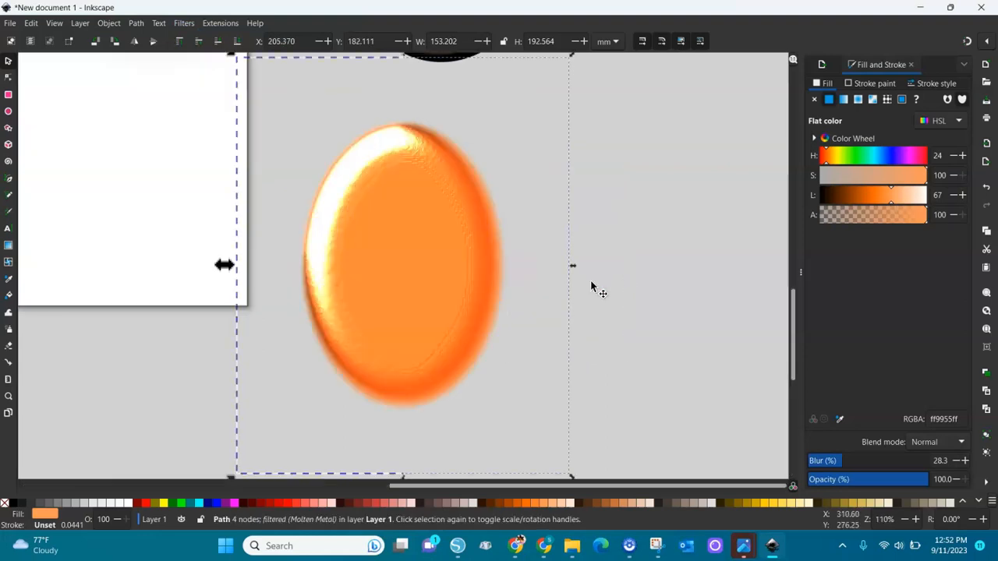
left_click(461, 196)
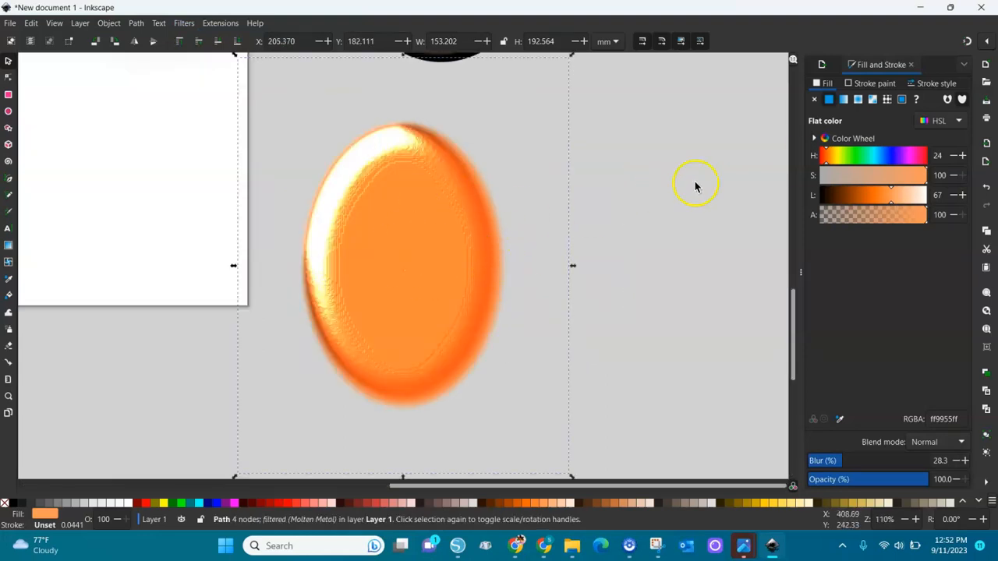
left_click(842, 160)
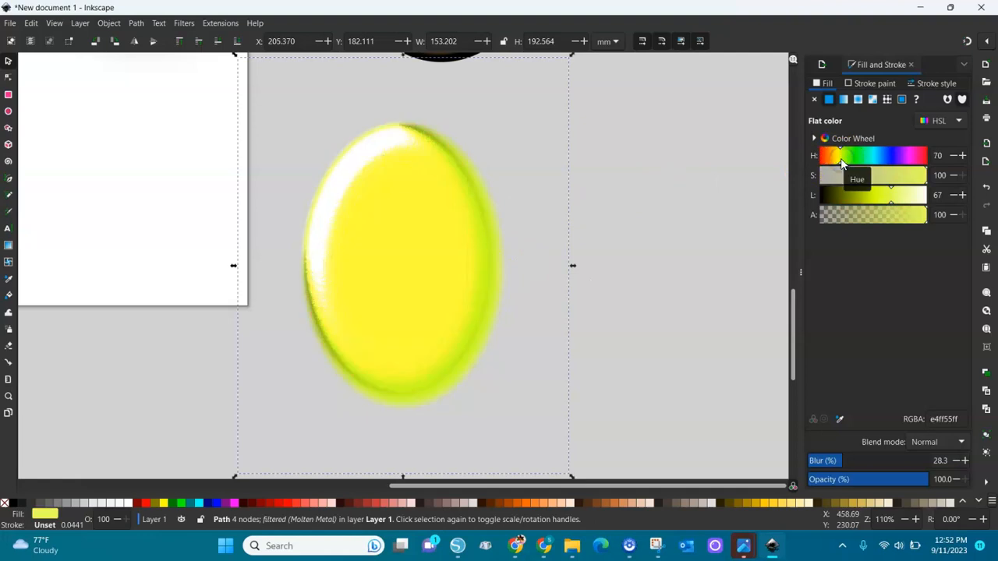
left_click(864, 159)
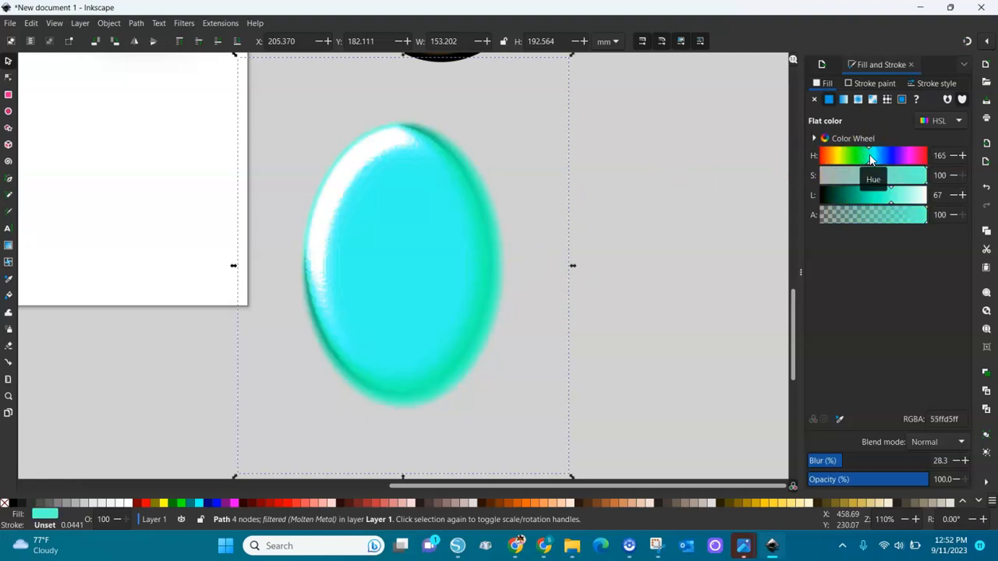
left_click(875, 158)
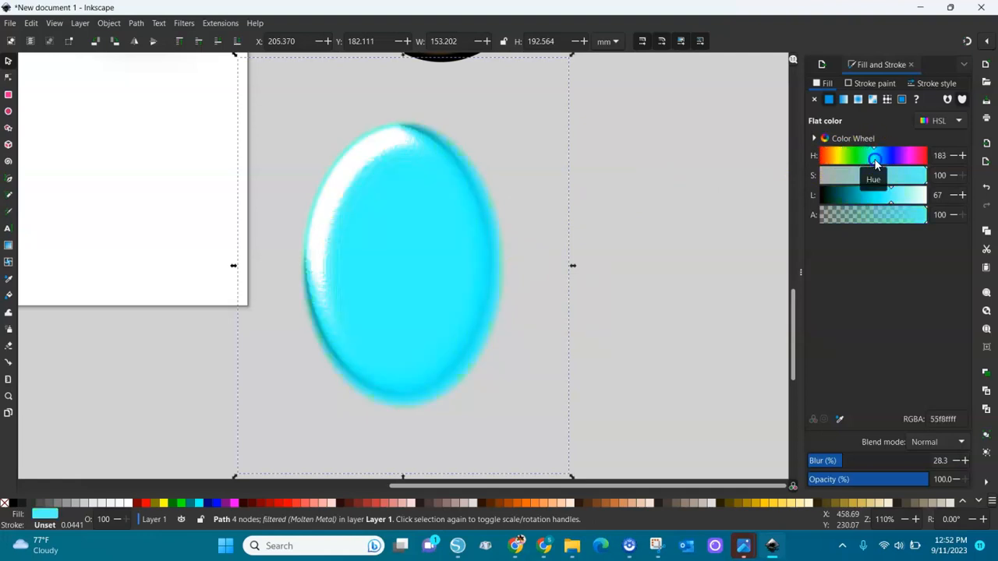
left_click(891, 158)
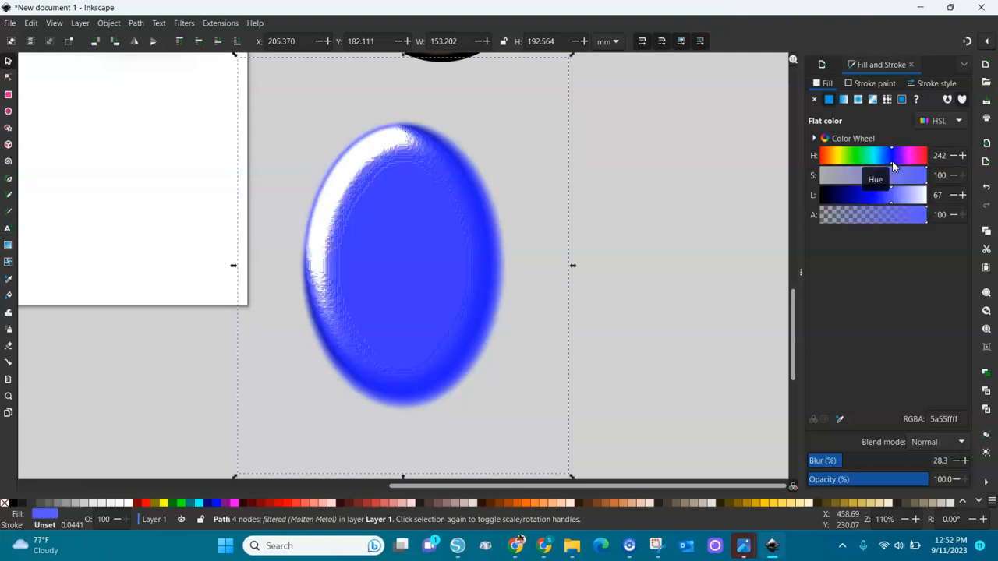
left_click(875, 159)
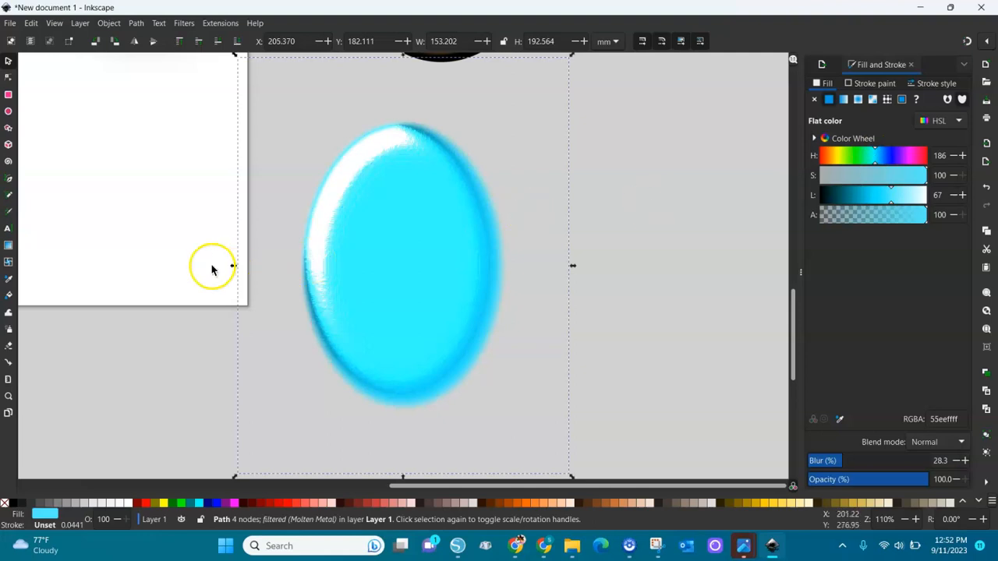
Add the text "PNG" to the right of the cyan Molten Metal ellipse and set its style to Bold.
left_click(7, 228)
left_click(593, 166)
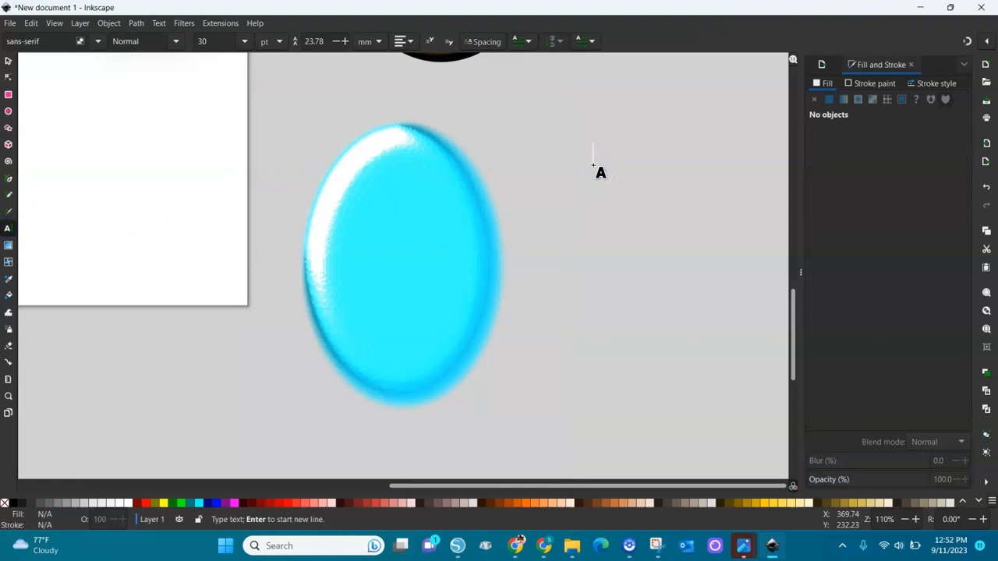
key("ctrl+minus")
key("ctrl+minus")
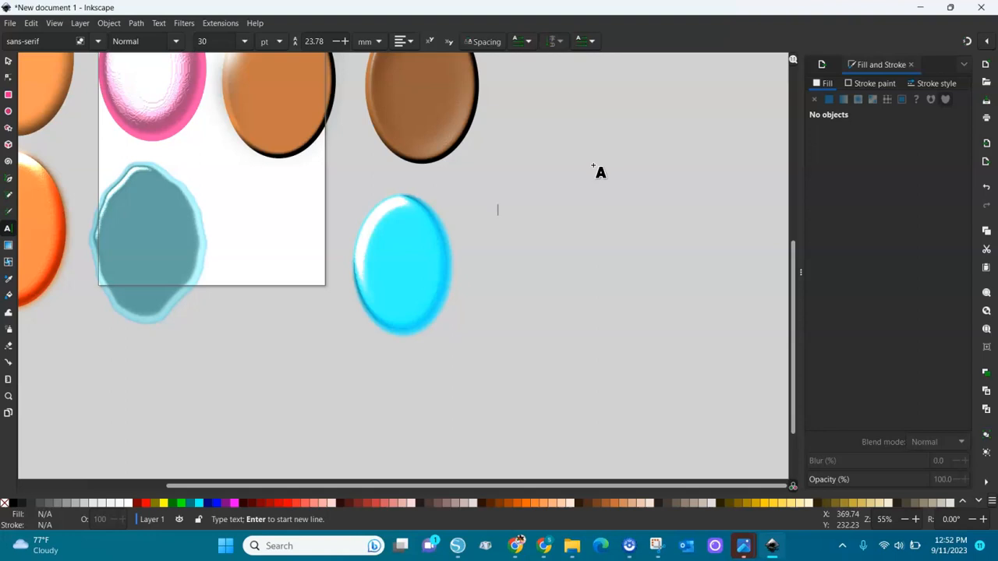
type("B")
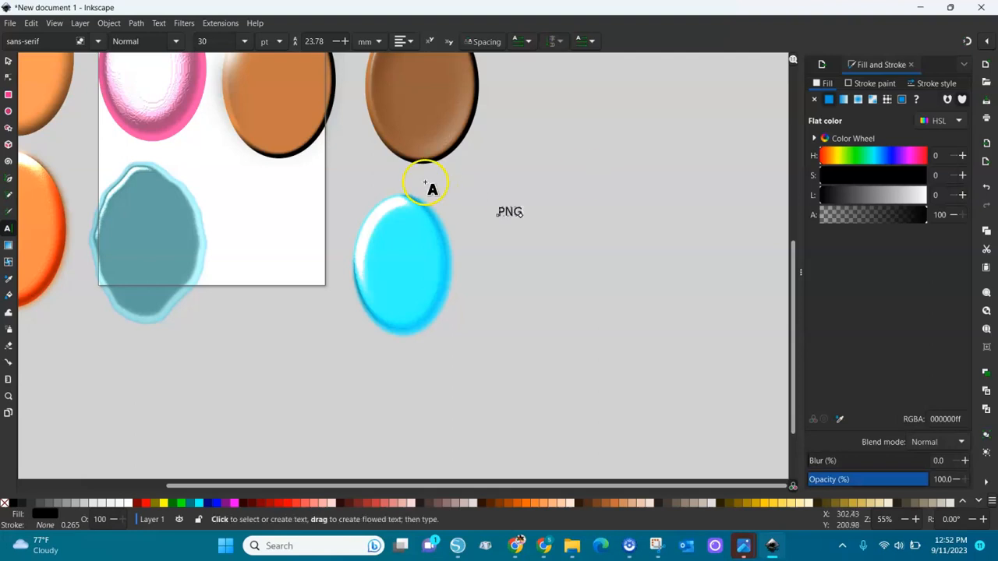
left_click(175, 42)
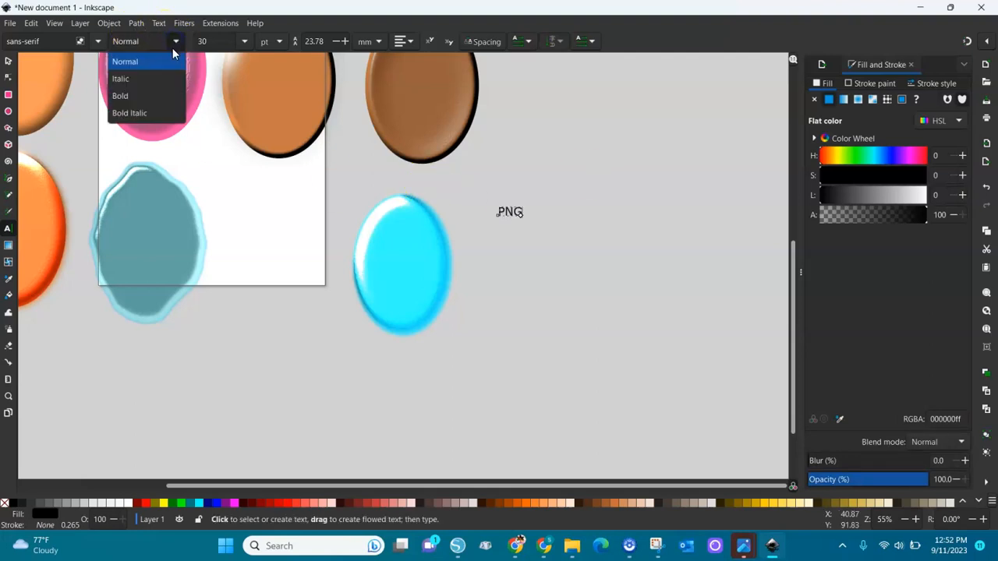
left_click(143, 95)
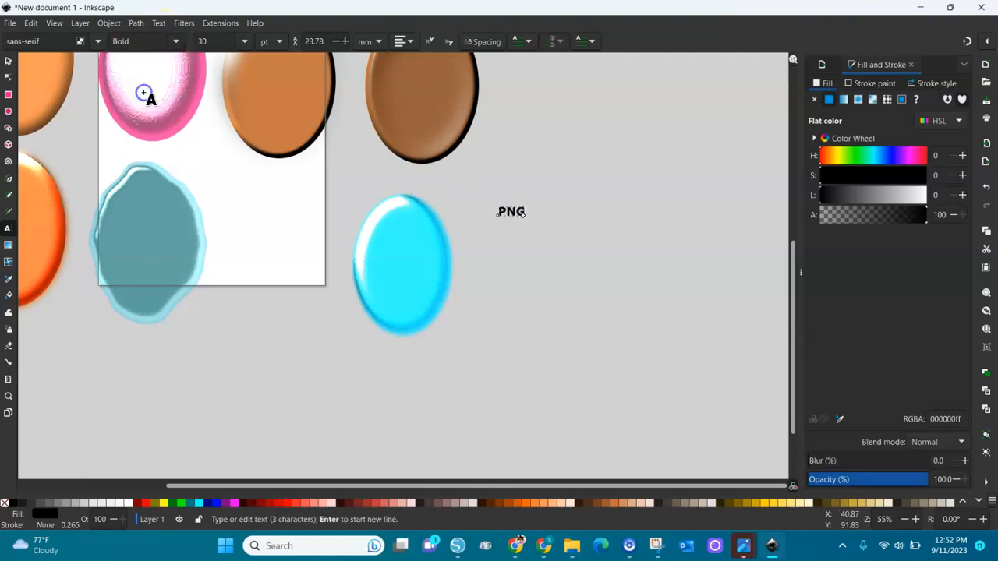
Change the PNG text's font to Rockwell Extra Bold.
left_click(96, 42)
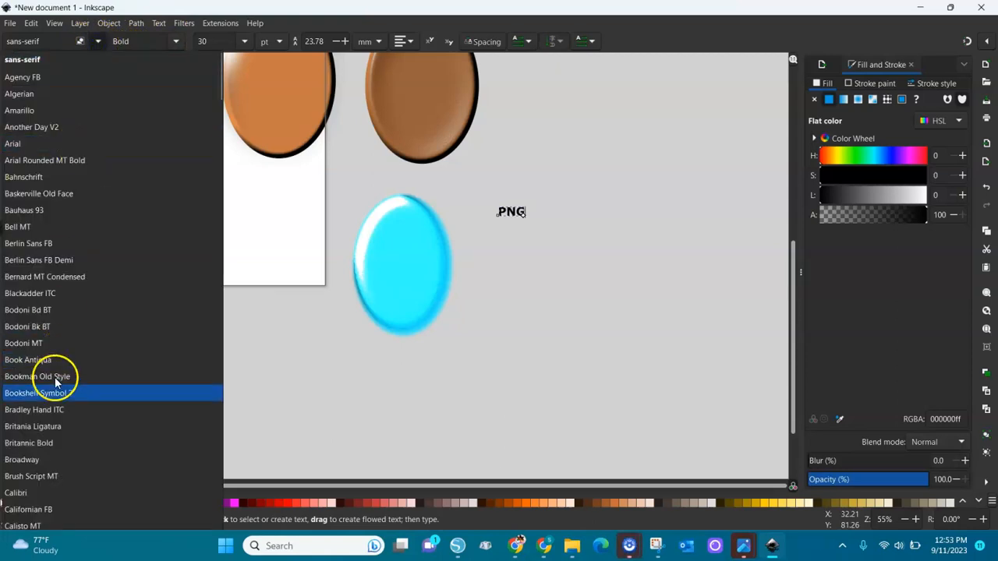
left_click(60, 42)
left_click_drag(44, 41, 30, 41)
type("rock")
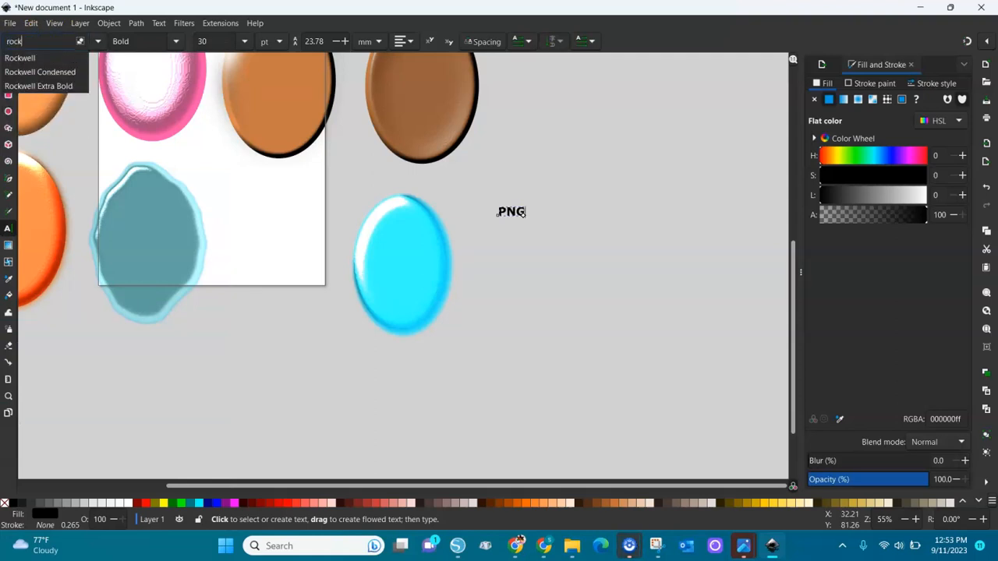
left_click(23, 85)
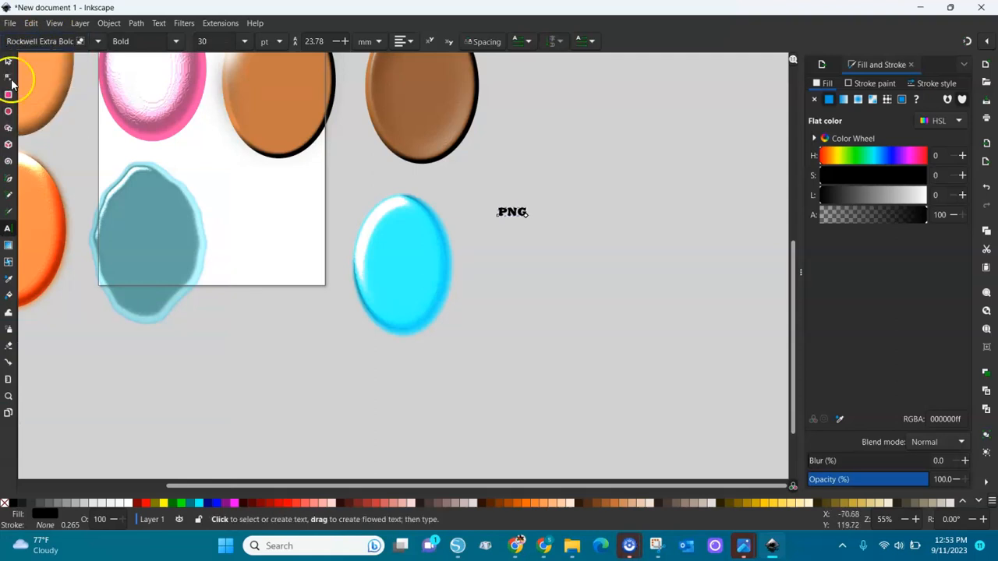
Enlarge the PNG text to about 231 mm wide and 124 mm high and place it just beside the cyan ellipse.
left_click(7, 62)
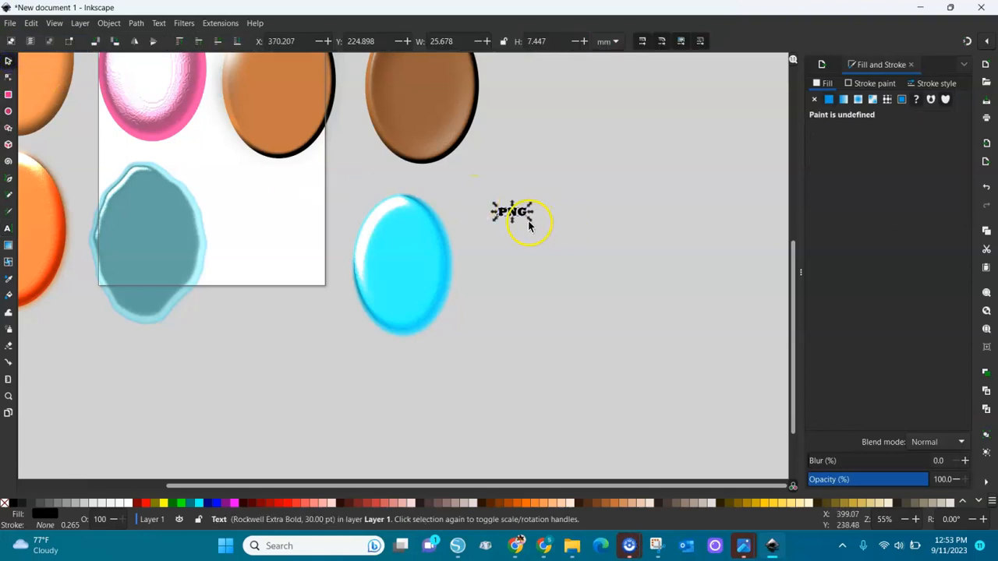
left_click_drag(530, 222, 751, 345)
left_click_drag(700, 322, 679, 323)
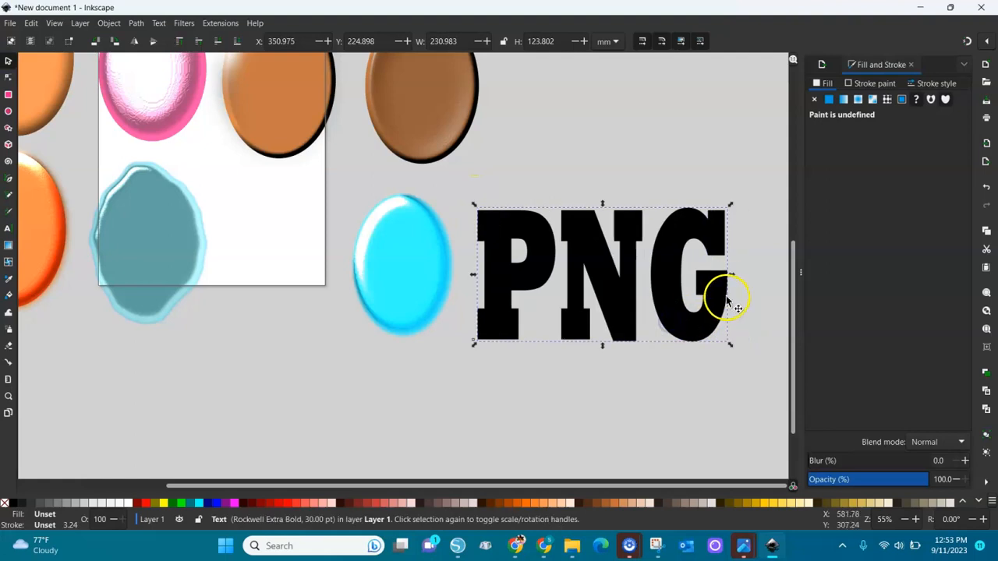
left_click(755, 278)
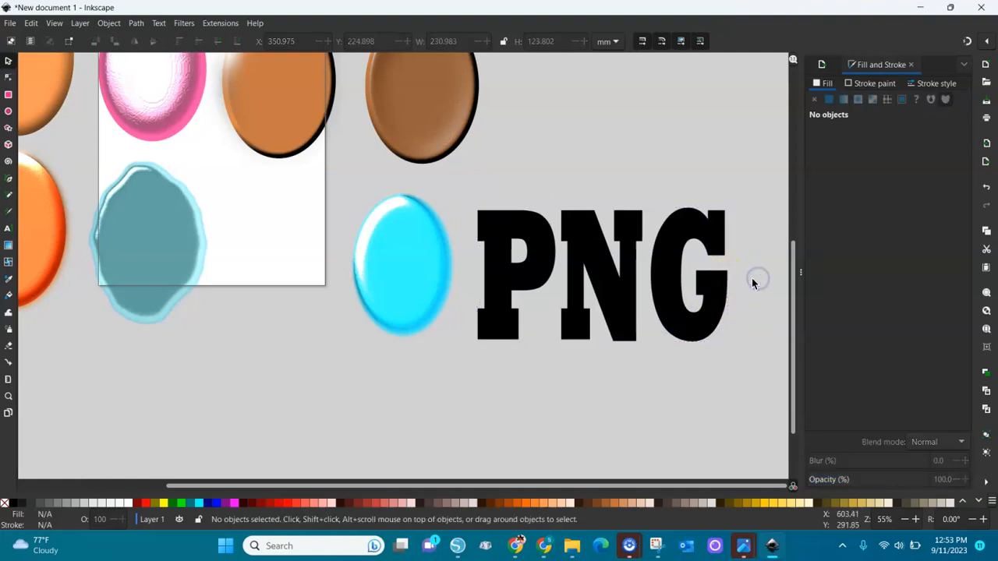
Try the Glowing Metal bevel filter with a yellow fill on the PNG text.
left_click(708, 303)
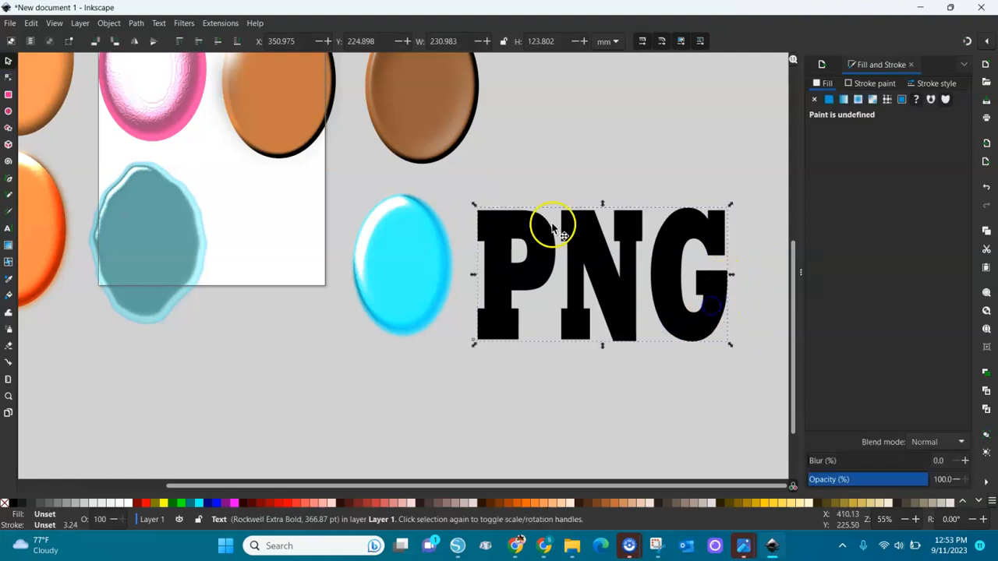
left_click(184, 24)
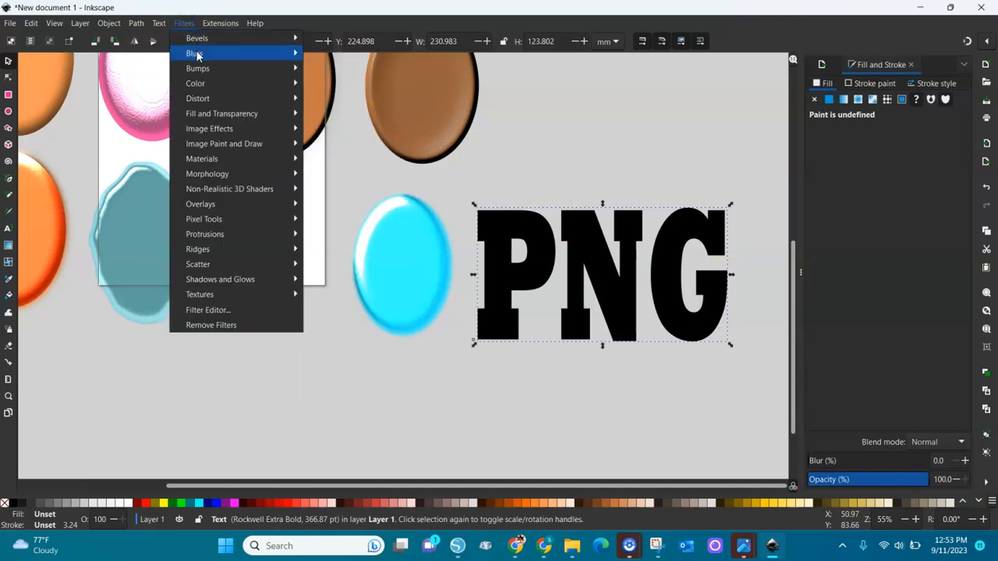
mouse_move(211, 39)
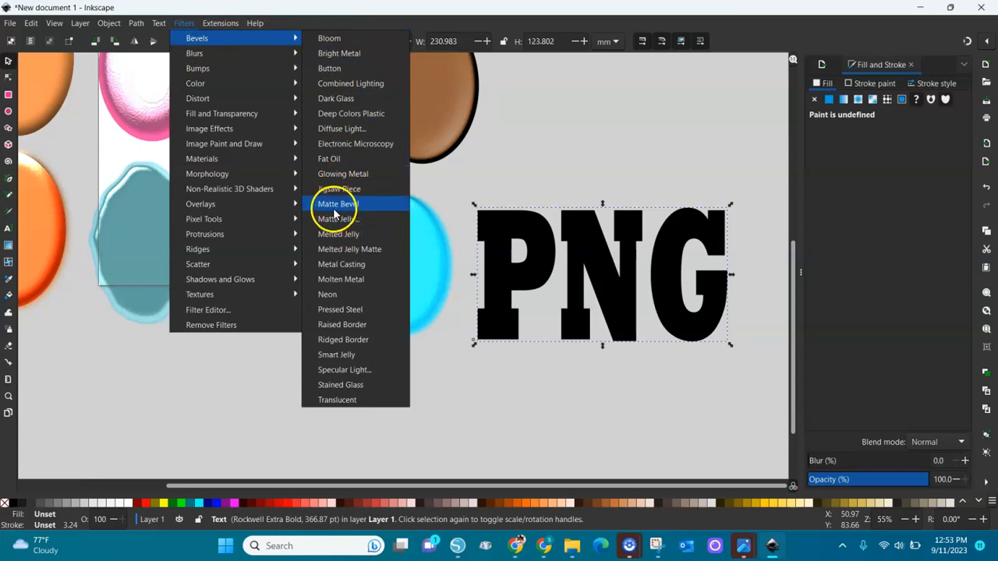
left_click(347, 177)
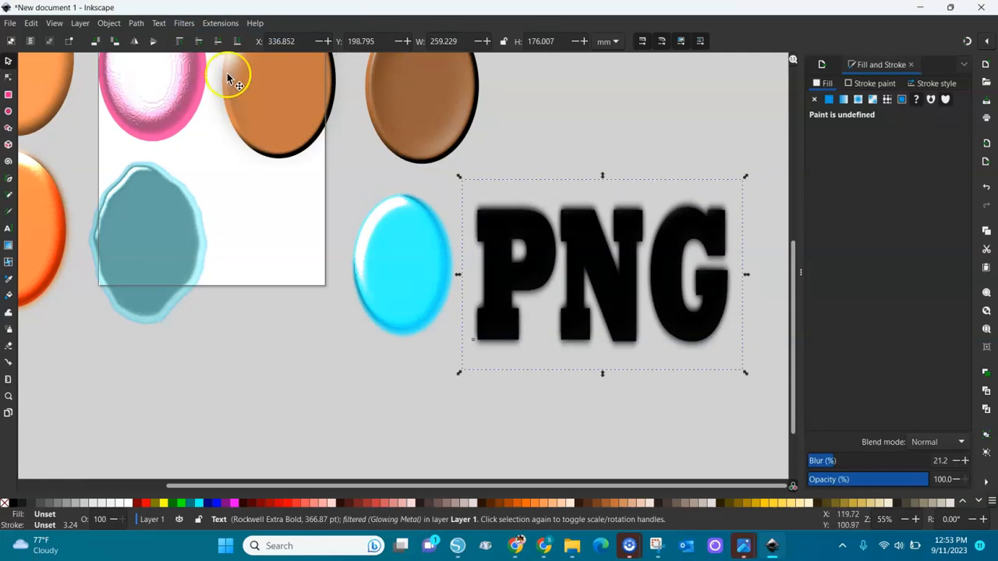
left_click(166, 503)
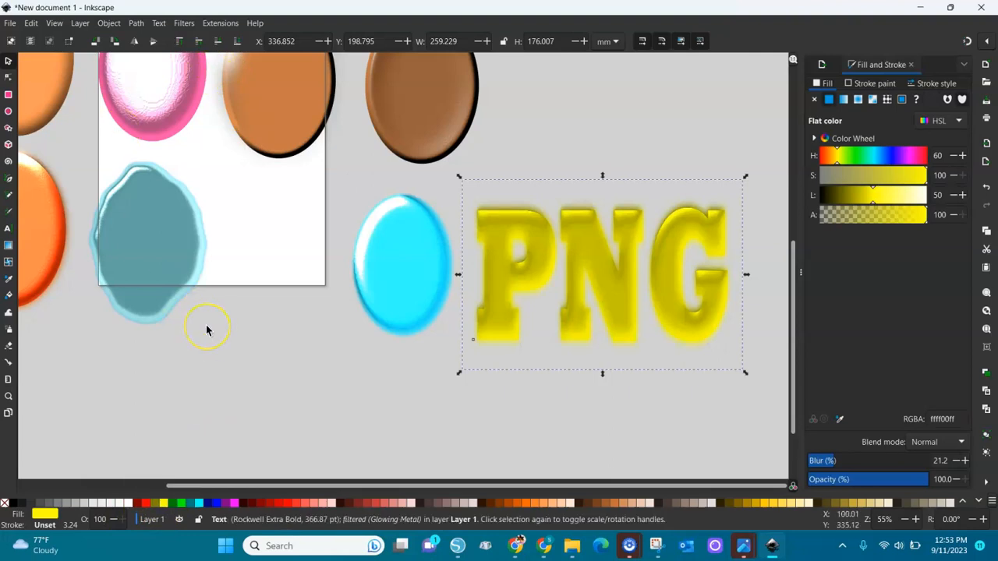
key("ctrl+z")
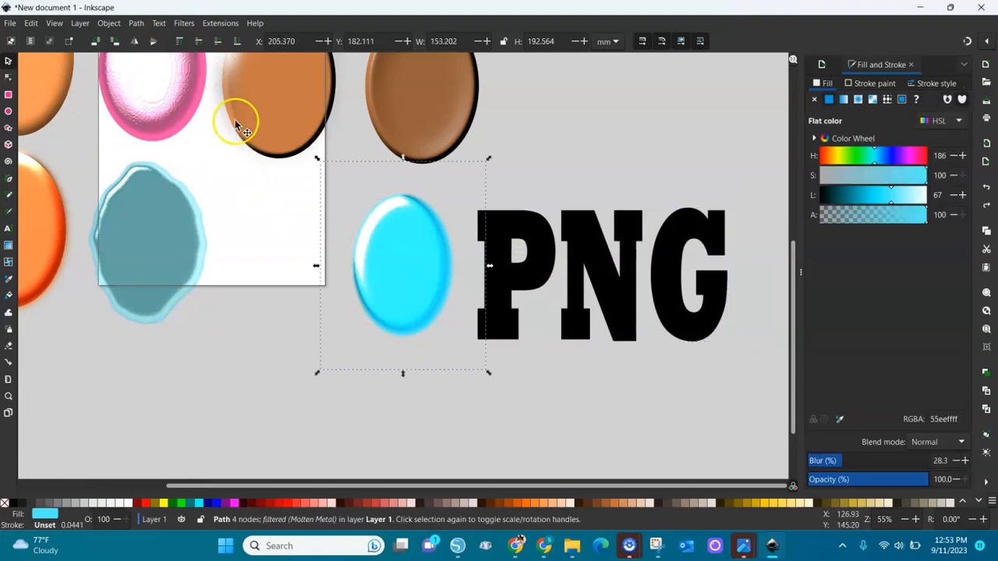
Apply the Melted Jelly bevel filter to the cyan Molten Metal ellipse.
left_click(184, 23)
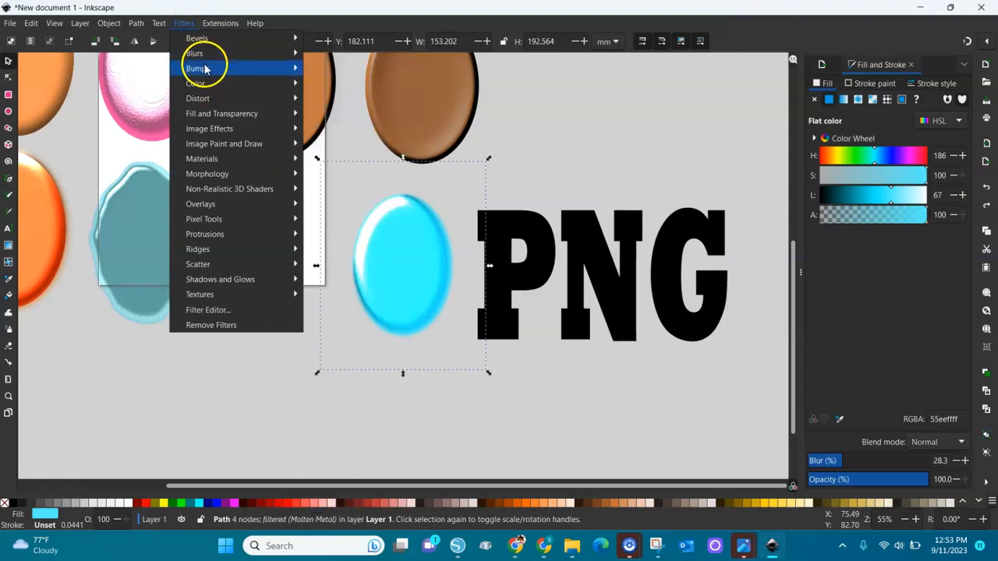
mouse_move(214, 39)
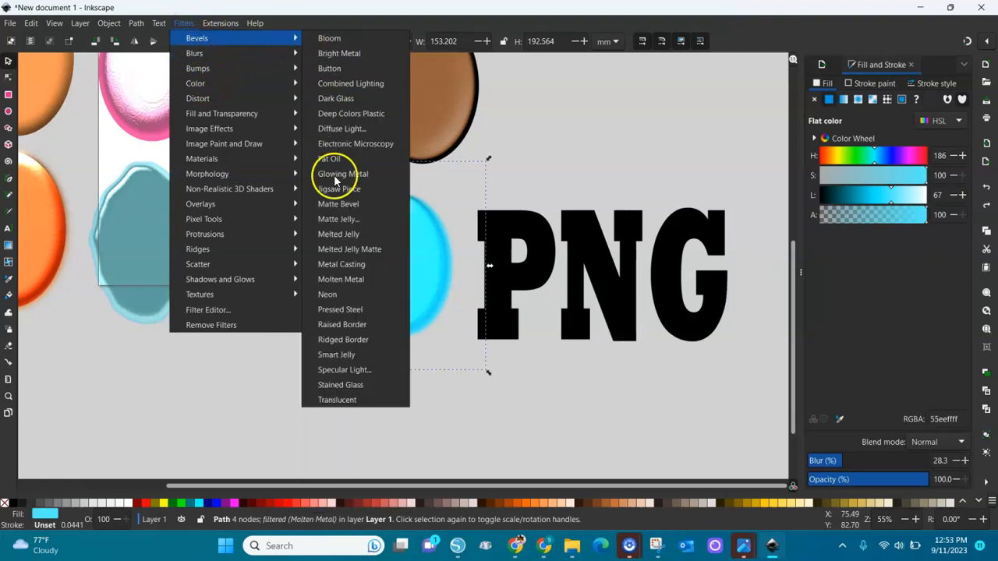
left_click(350, 235)
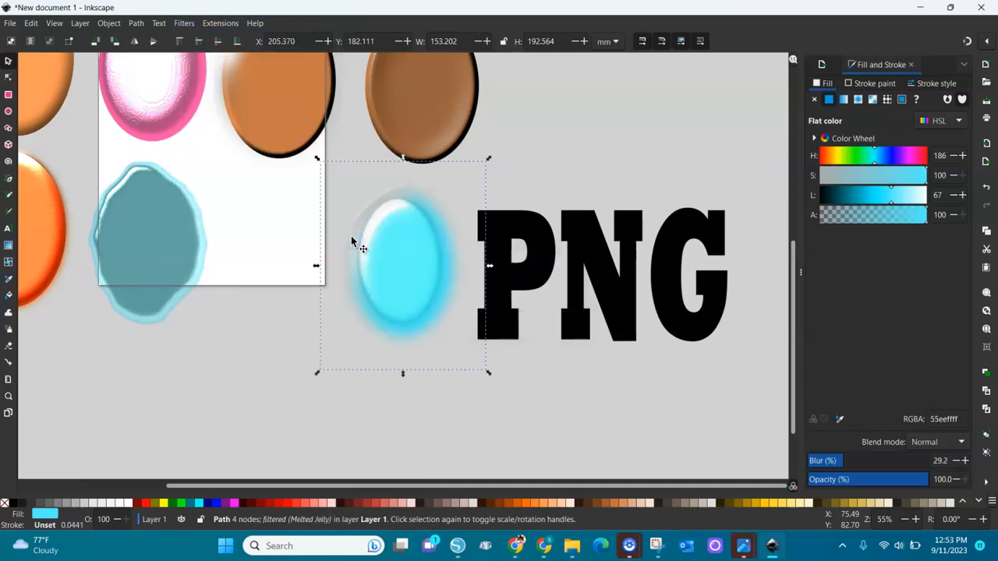
Try the Melted Jelly bevel filter on the black PNG text.
left_click(512, 301)
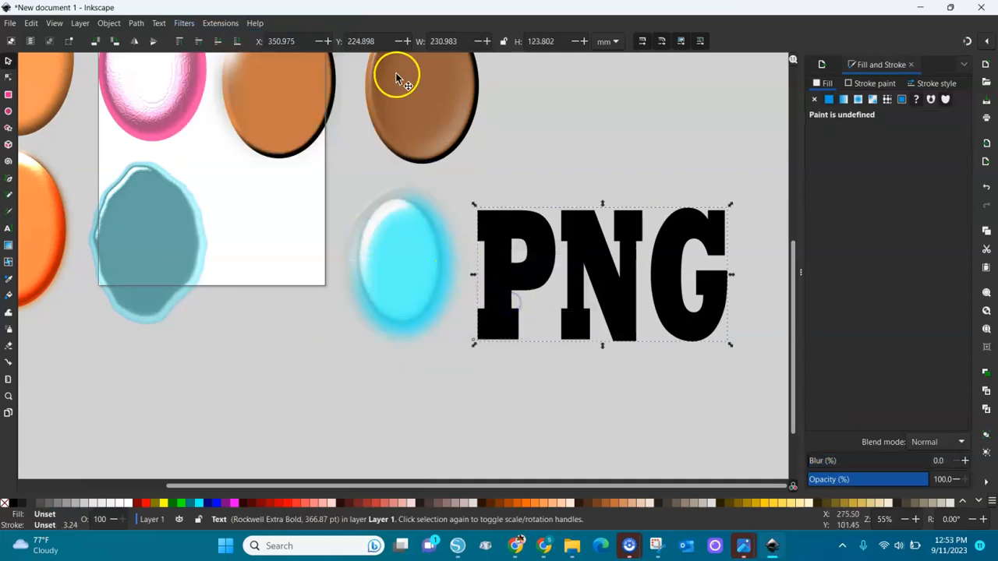
left_click(183, 23)
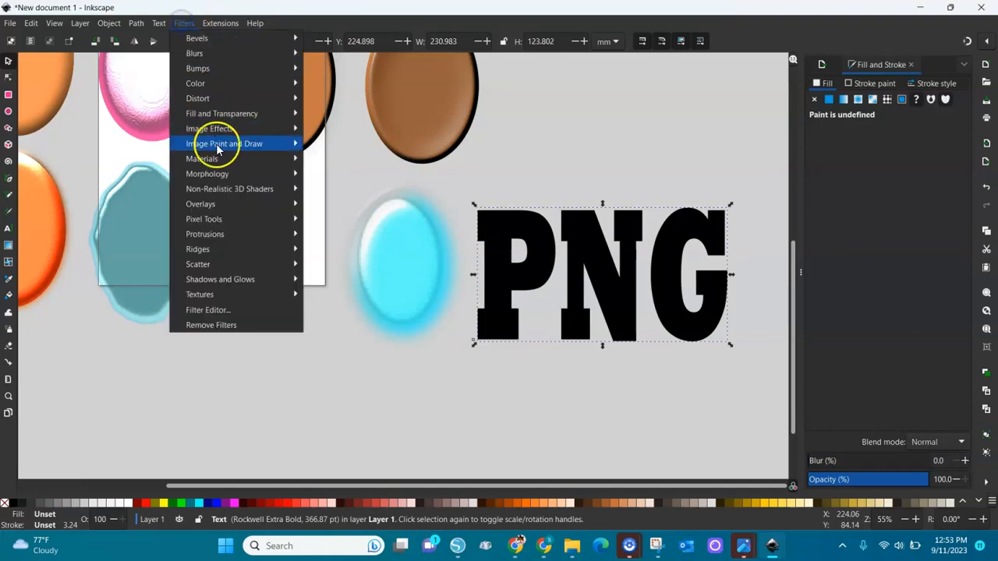
mouse_move(223, 38)
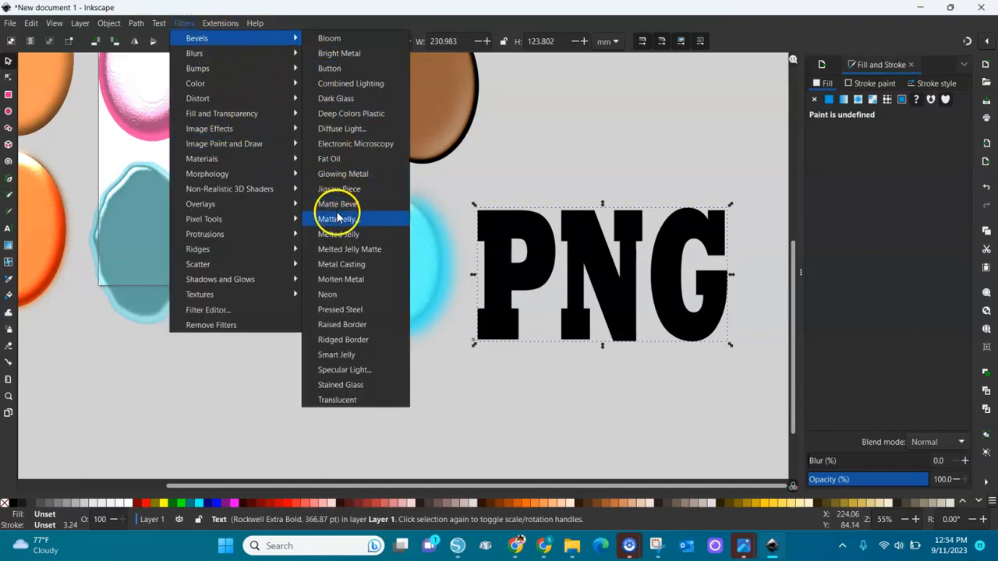
left_click(345, 238)
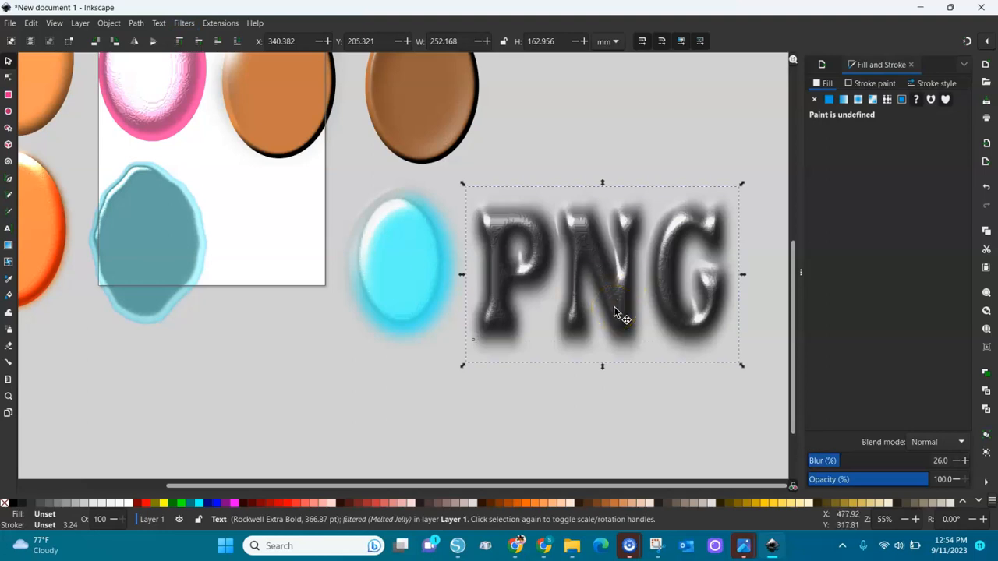
Append the sample letters "adwedukns m" to the PNG text to try the filter on additional characters.
left_click(719, 310)
double_click(727, 301)
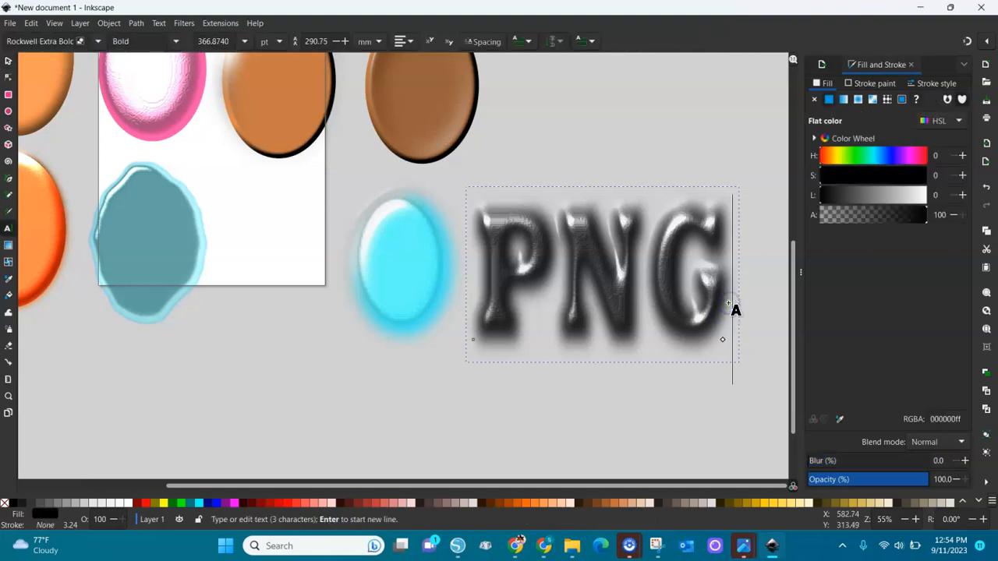
type("ad")
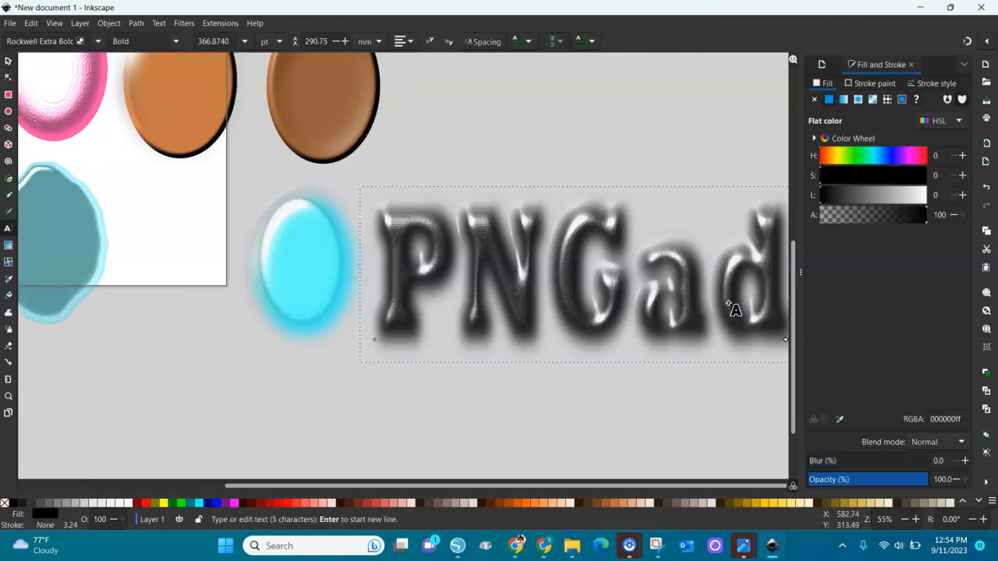
type("wed")
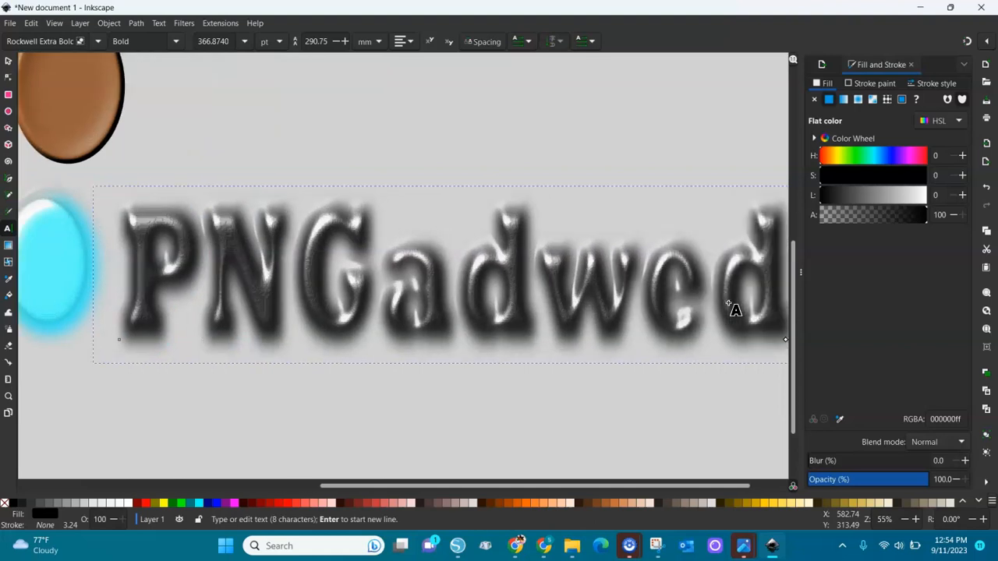
type("ukns m")
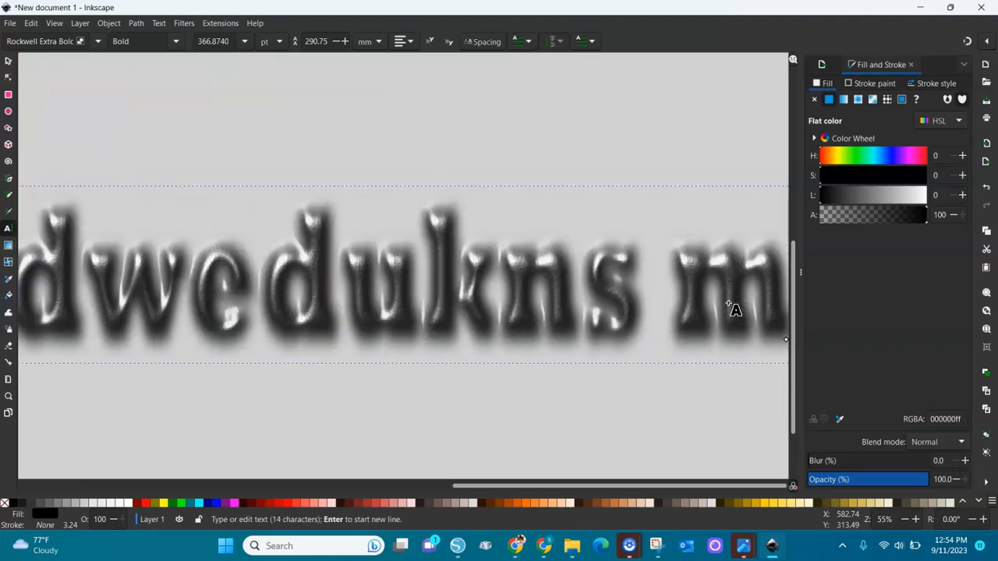
key("ctrl+minus")
key("ctrl+minus")
key("ctrl+minus")
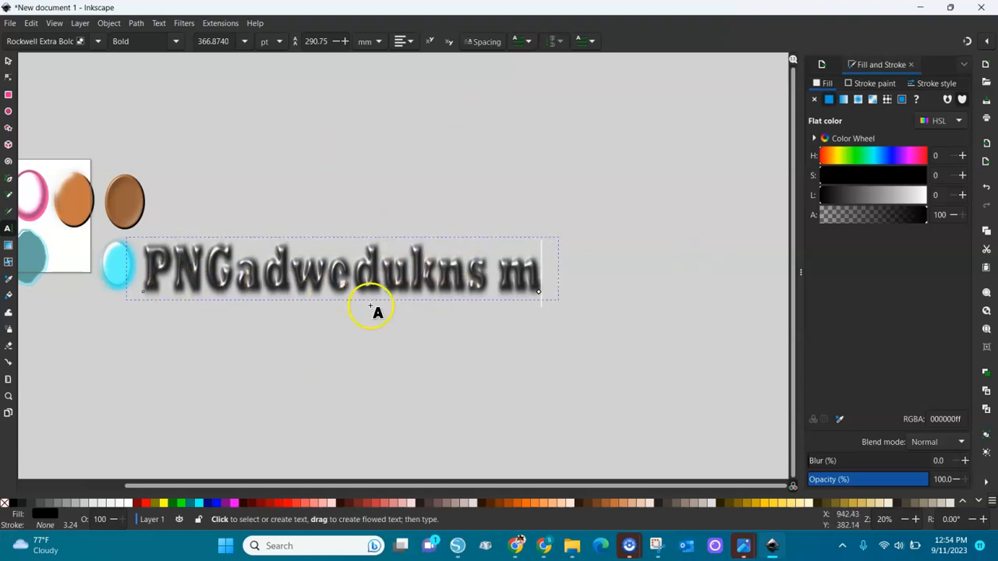
Remove the extra letters after "PNG" and undo the text's Melted Jelly filter.
key("BackSpace")
key("BackSpace")
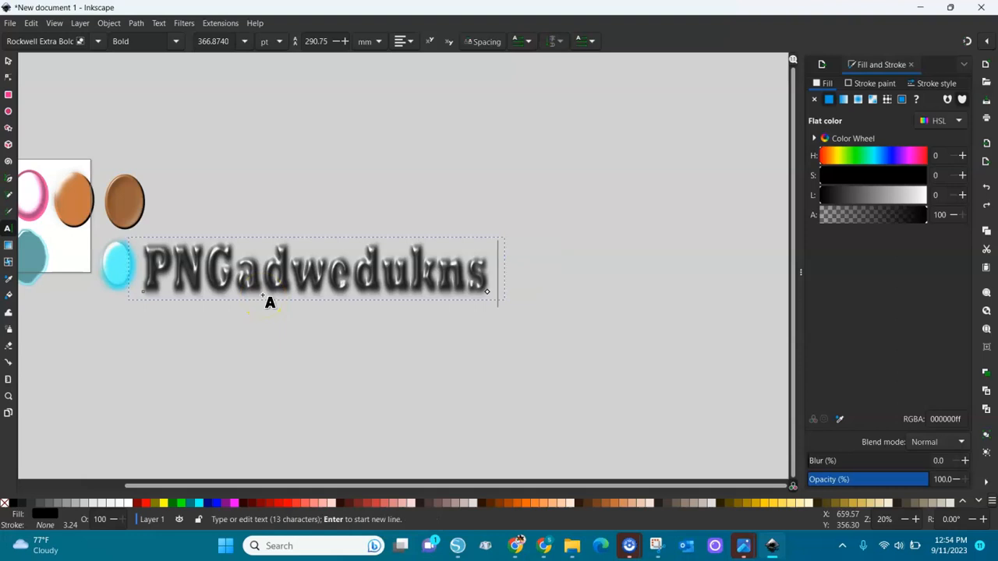
key("BackSpace")
key("BackSpace")
key("BackSpace")
key("BackSpace")
key("BackSpace")
key("BackSpace")
key("BackSpace")
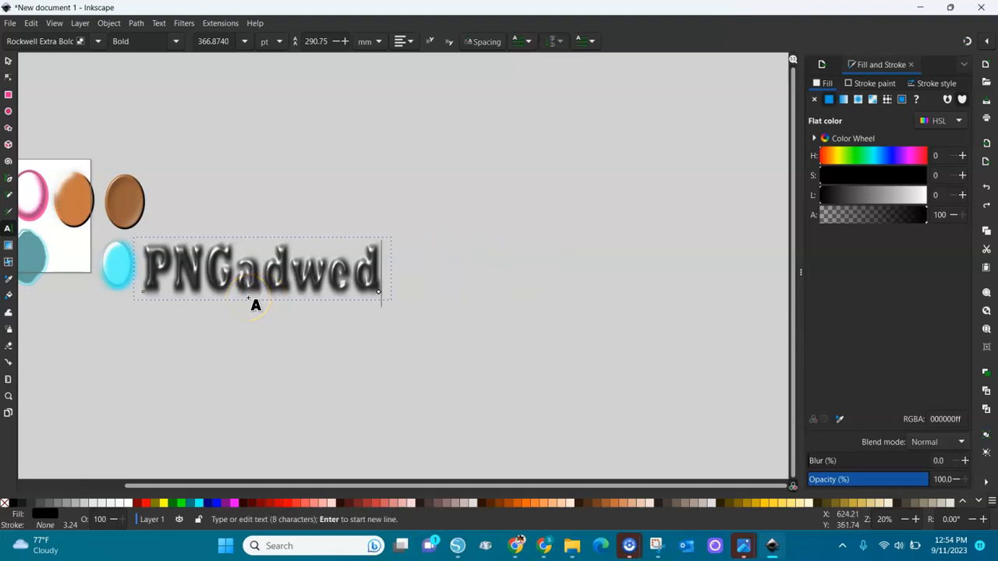
key("BackSpace")
key("BackSpace")
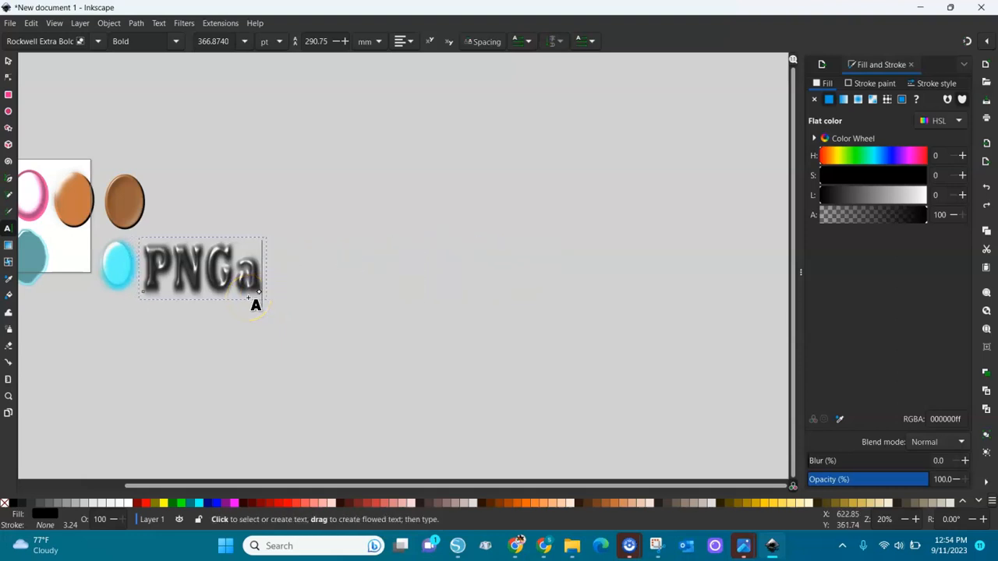
left_click(105, 220)
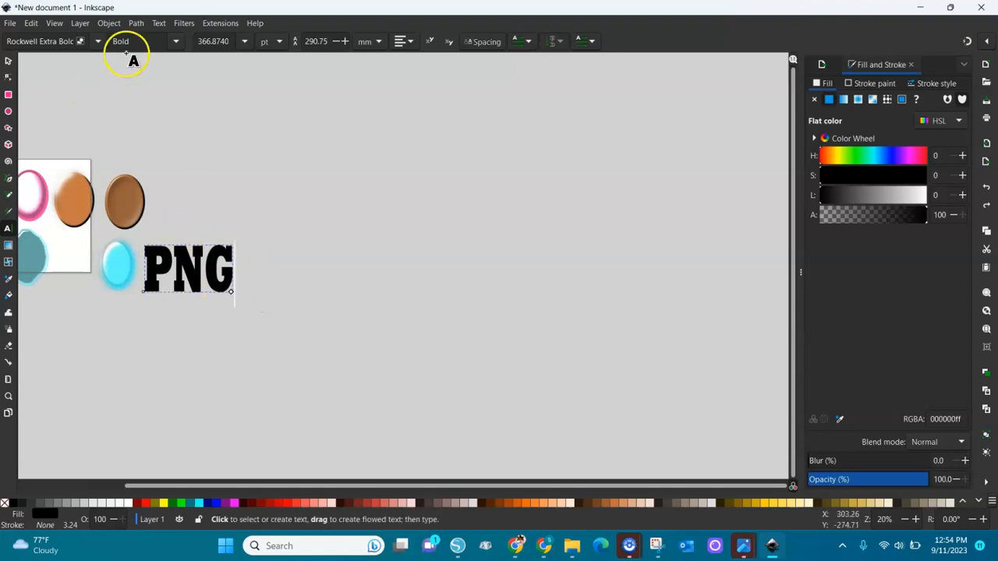
Apply the Neon bevel filter to the black PNG text.
left_click(182, 23)
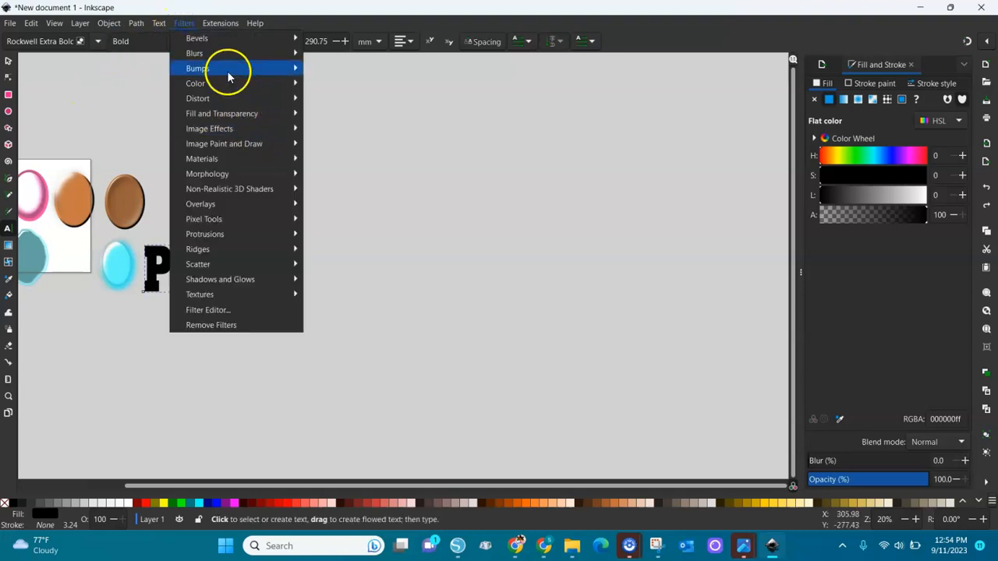
mouse_move(232, 38)
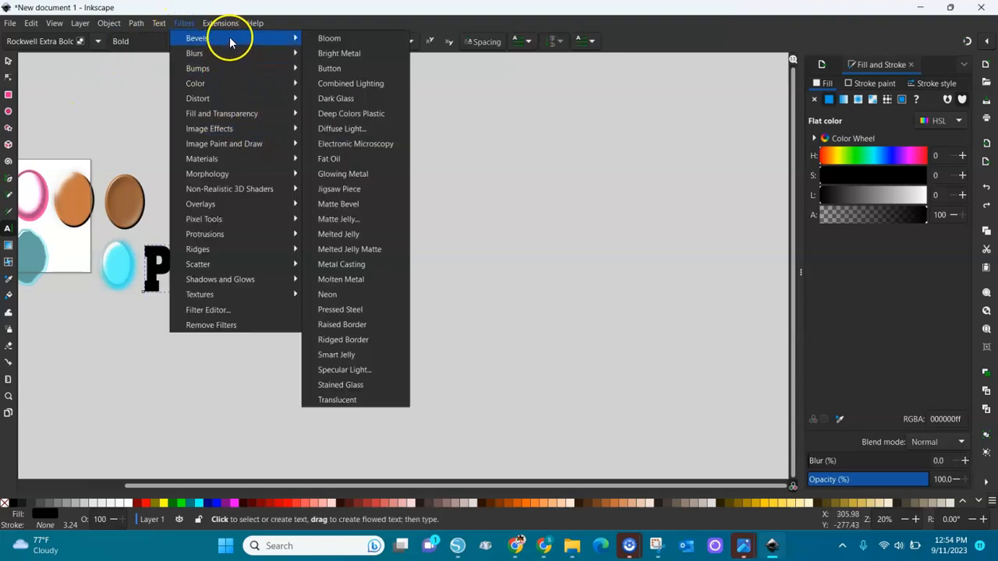
left_click(327, 295)
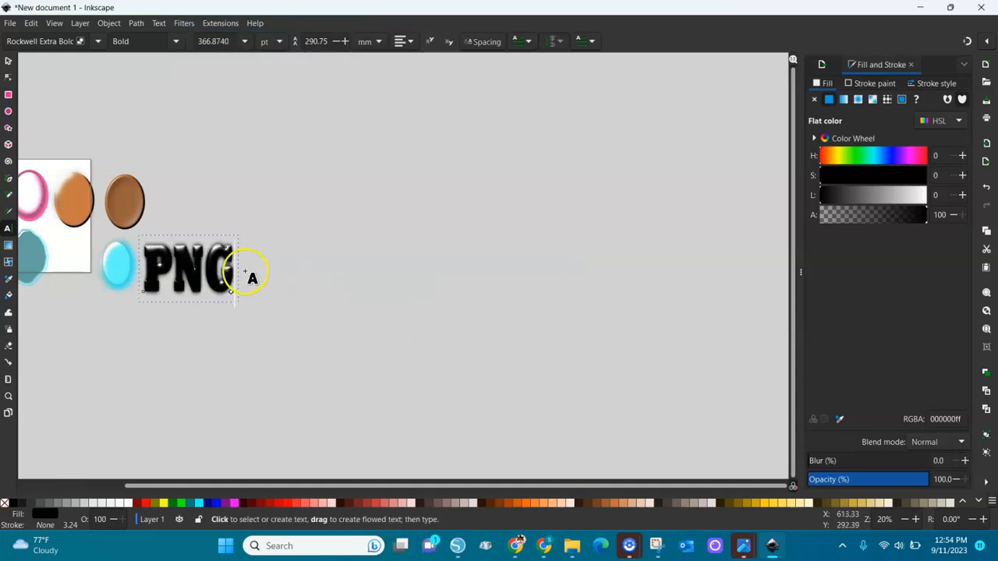
Enlarge the Neon PNG text to about 681 mm by 520 mm and position it clear of the ellipses.
left_click(8, 61)
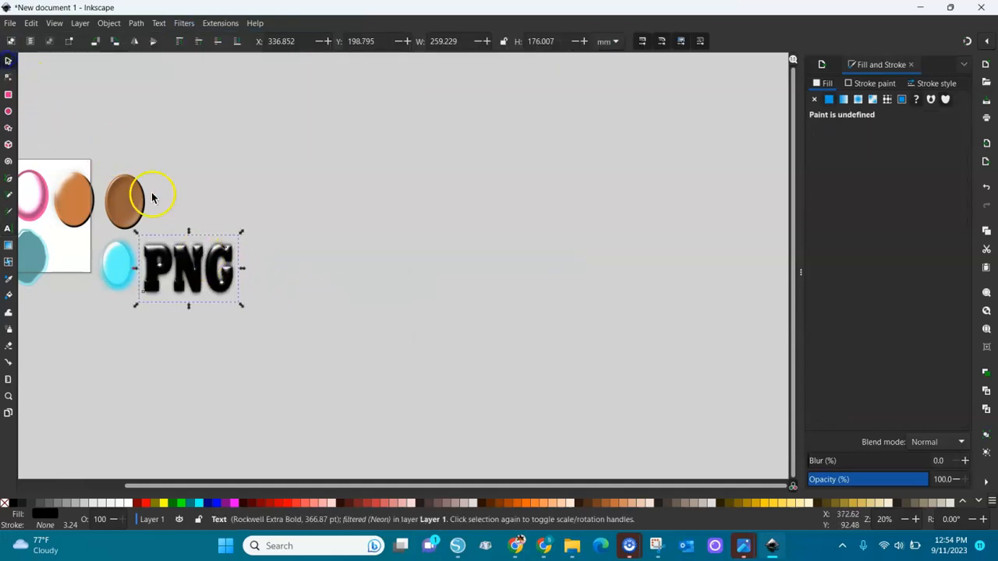
left_click_drag(240, 305, 403, 436)
left_click_drag(372, 363, 195, 499)
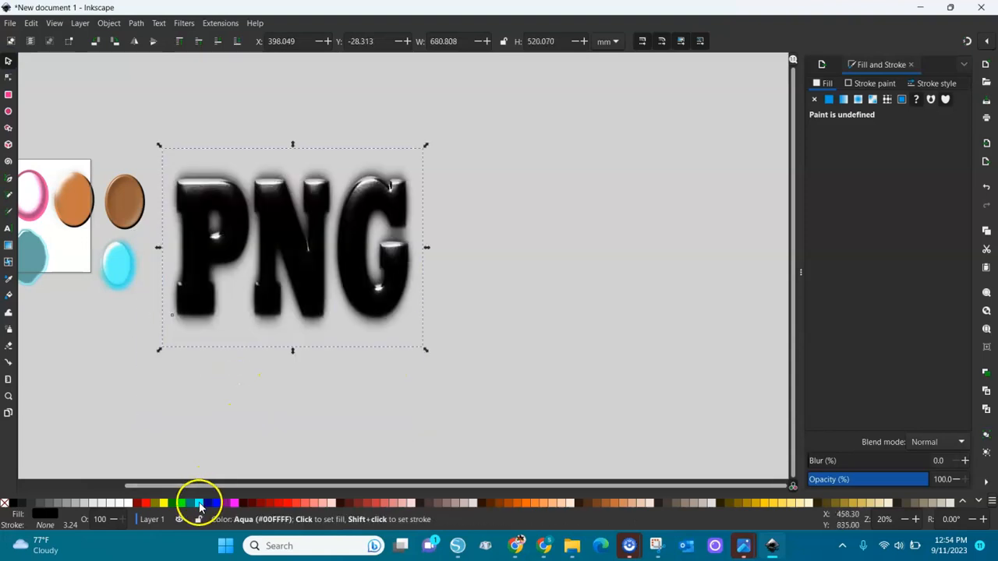
Try an aqua fill on the Neon PNG text and change it to magenta.
left_click(197, 502)
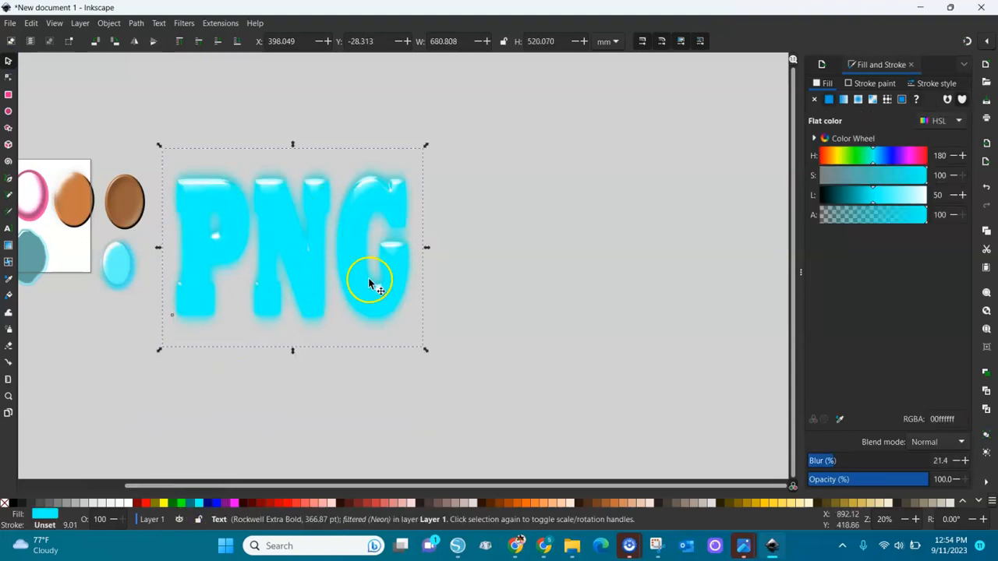
left_click(231, 502)
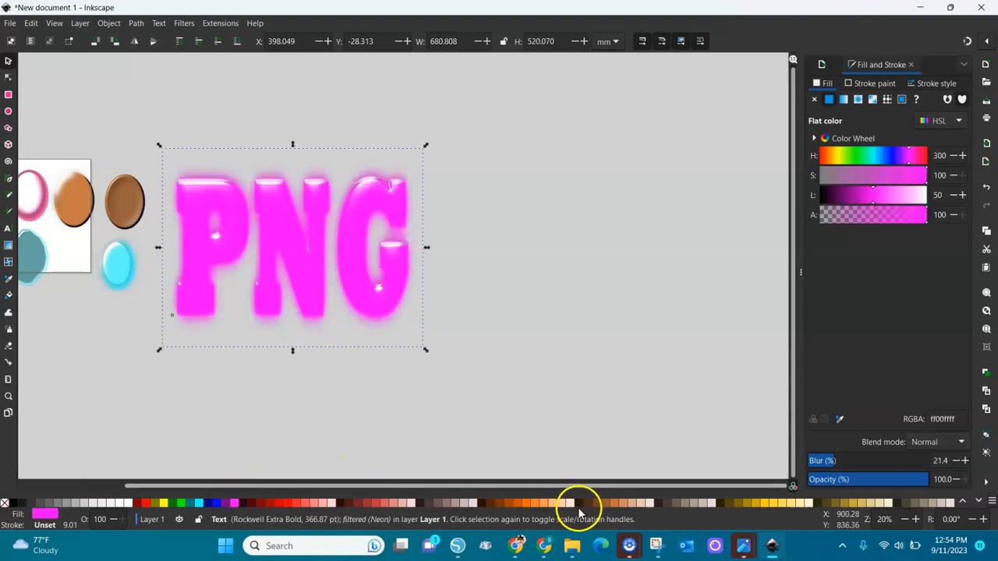
Try yellow and light pink fills on the Neon PNG text and settle on the pink fill ff2a7f.
left_click(764, 503)
left_click(775, 503)
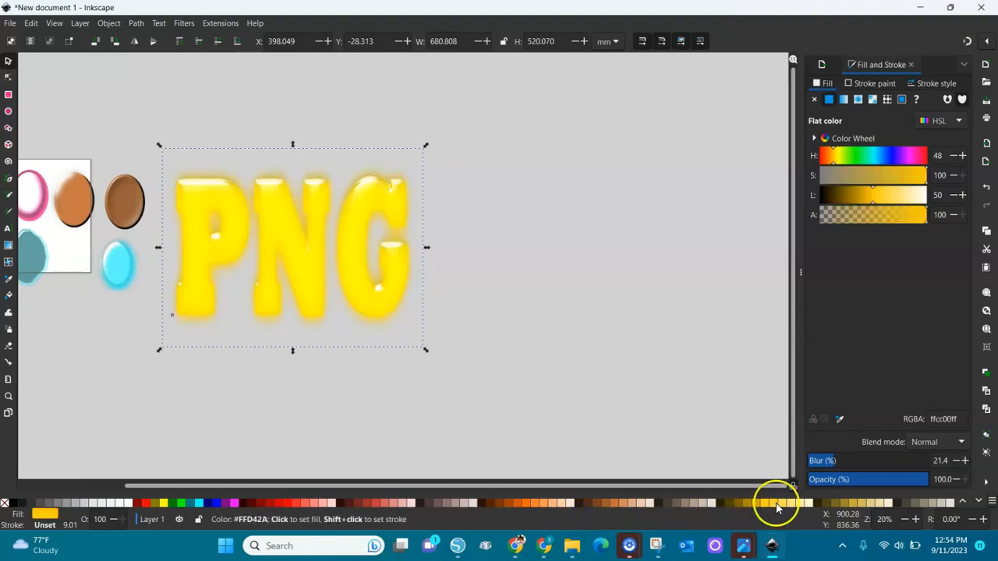
left_click(981, 503)
left_click(981, 503)
left_click(981, 503)
left_click(981, 503)
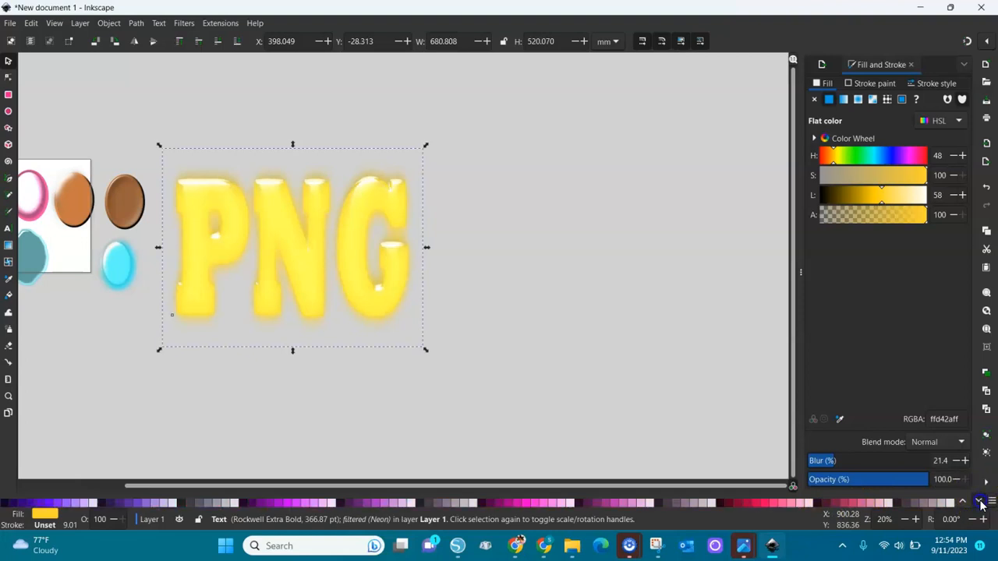
left_click(773, 504)
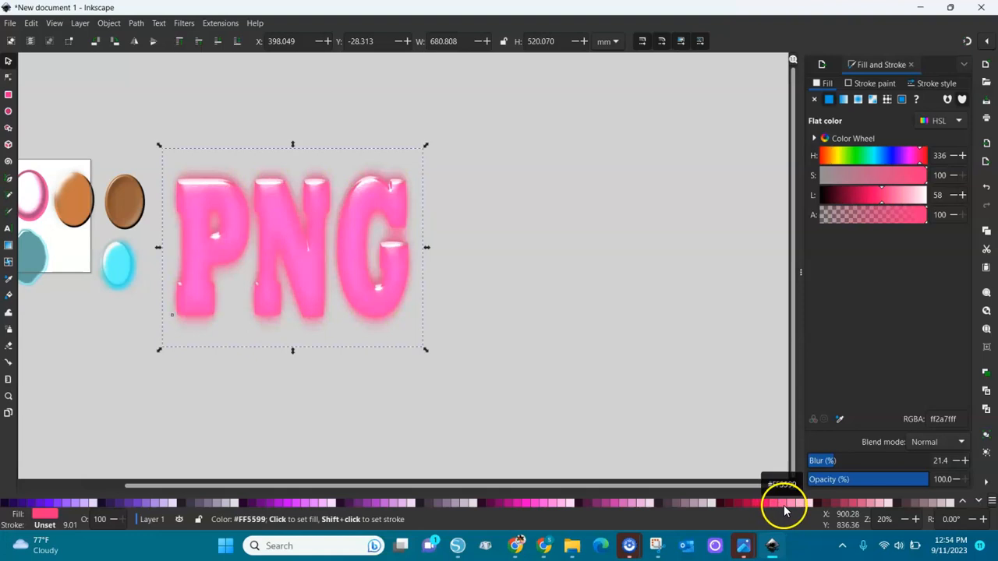
left_click(799, 504)
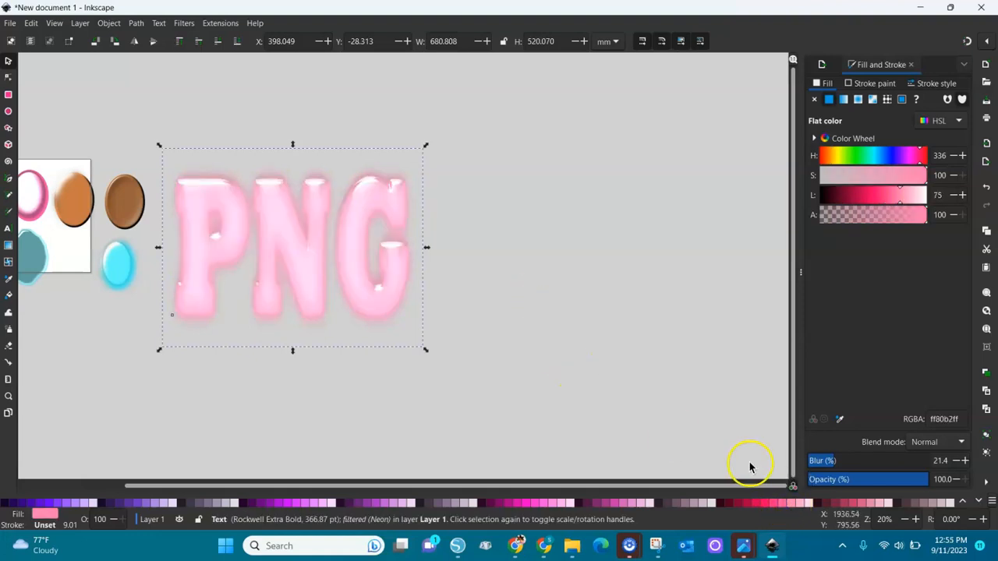
left_click(772, 503)
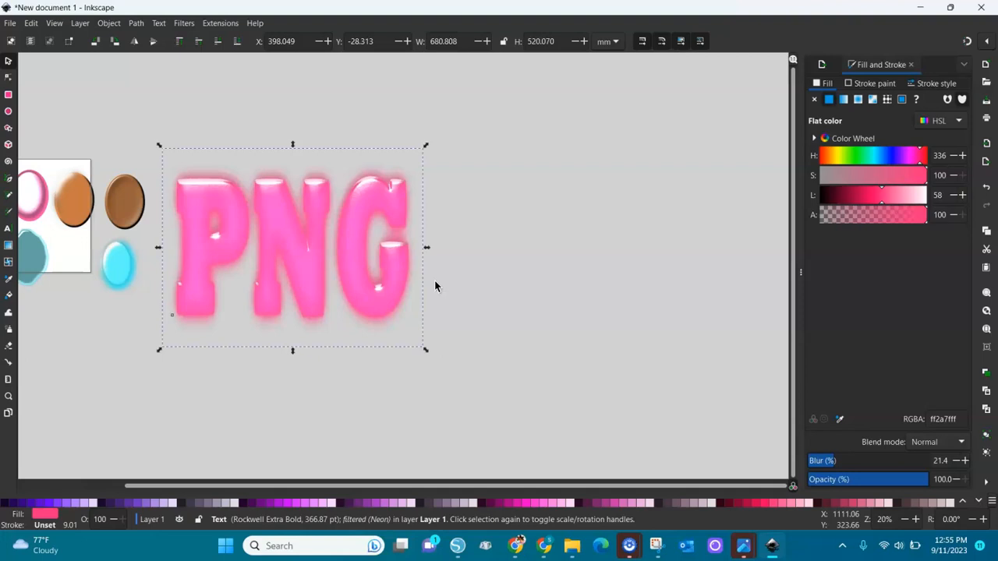
Paste a copy of the orange ellipse beside the PNG text and enlarge it to about 350 mm by 373 mm.
left_click(460, 283)
key("ctrl+v")
left_click_drag(484, 251, 577, 161)
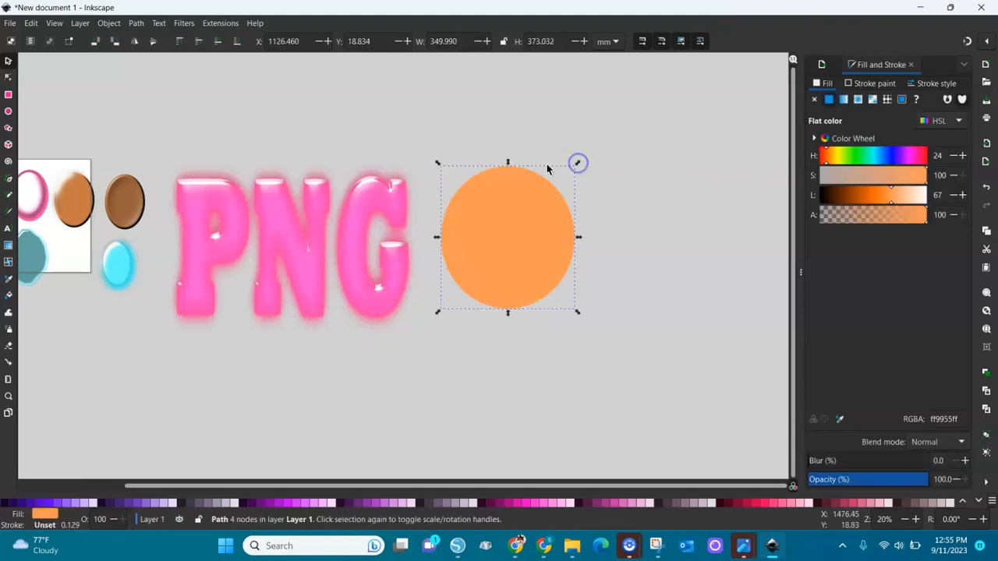
Try the Blur Double filter on the large orange ellipse and undo it.
left_click(184, 24)
mouse_move(193, 54)
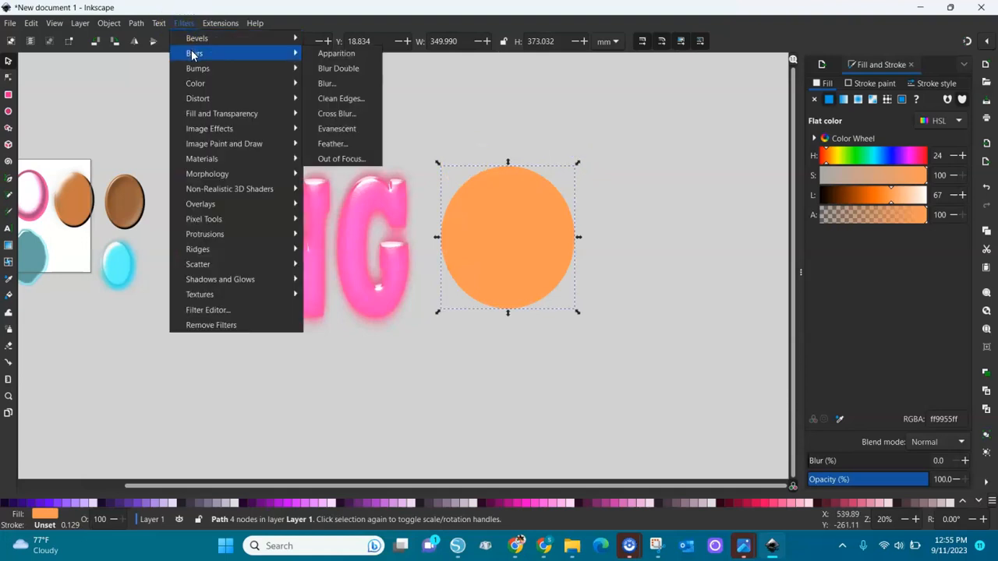
left_click(330, 69)
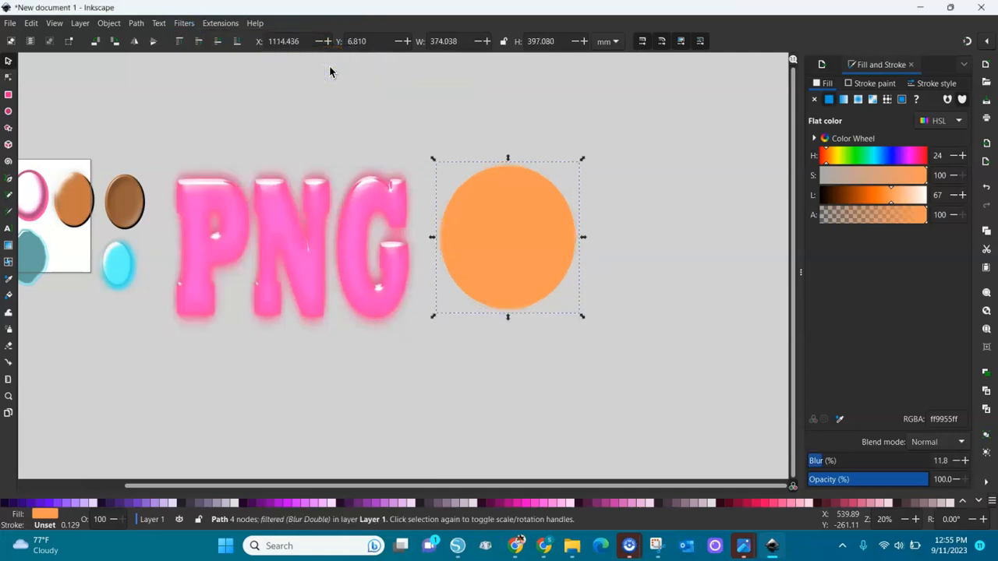
key("ctrl+z")
Apply the Blur filter to the large orange ellipse with horizontal blur 43.98 and vertical blur 35.19.
left_click(184, 23)
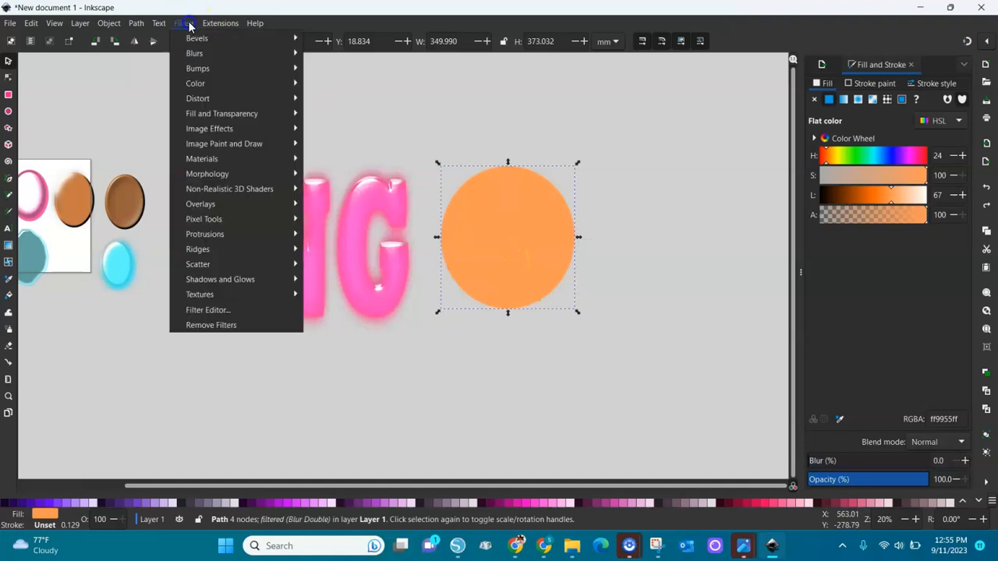
mouse_move(212, 70)
mouse_move(211, 53)
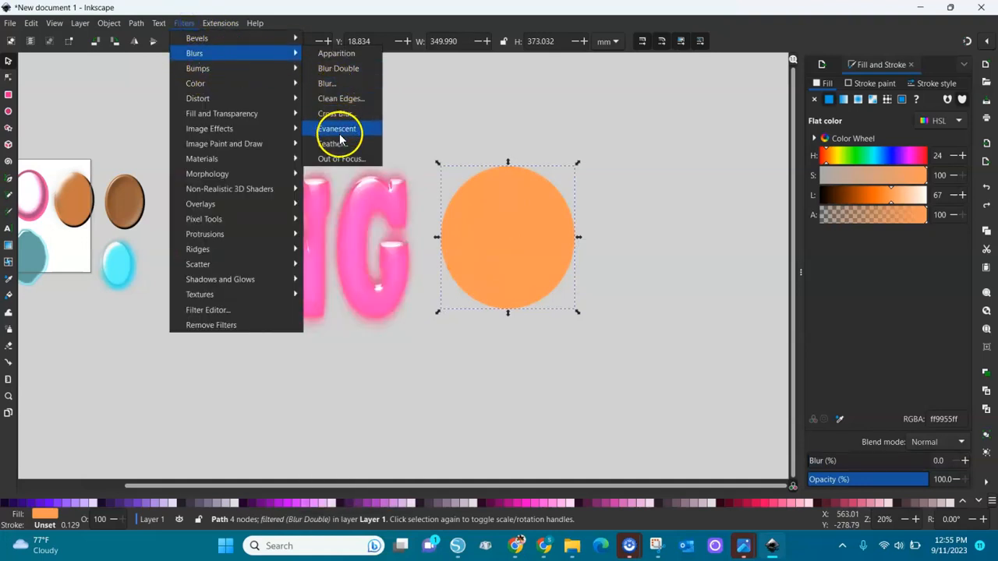
left_click(329, 83)
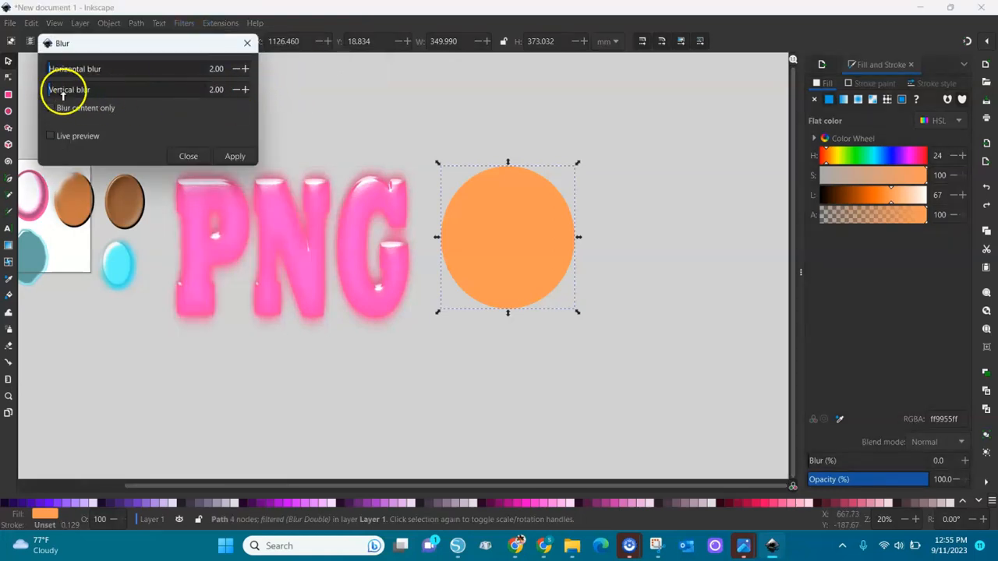
left_click_drag(49, 89, 98, 92)
left_click_drag(49, 69, 116, 71)
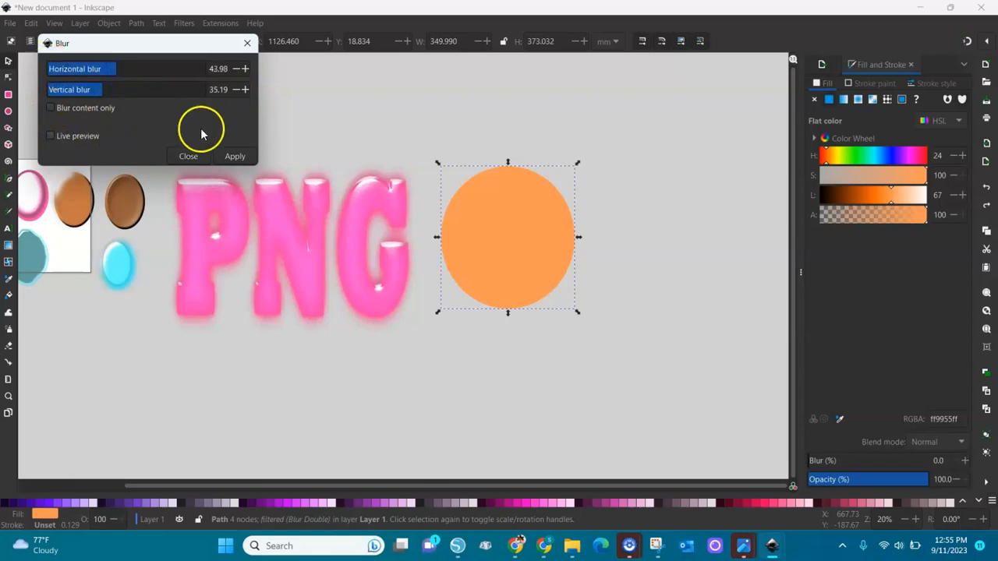
left_click(234, 156)
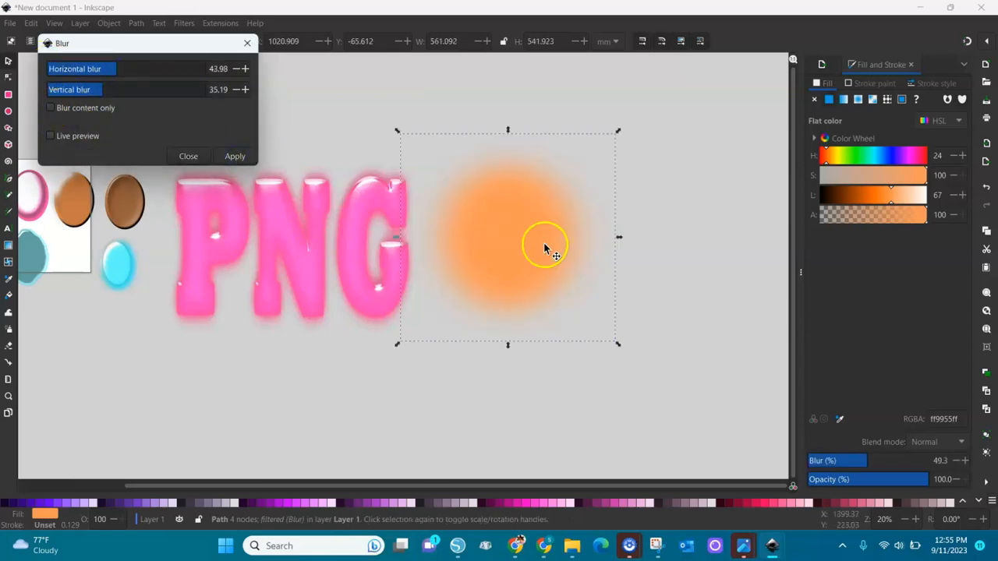
key("Escape")
Move the blurred ellipse farther from the PNG text and change its fill to yellow f8ff55.
left_click_drag(613, 283, 644, 276)
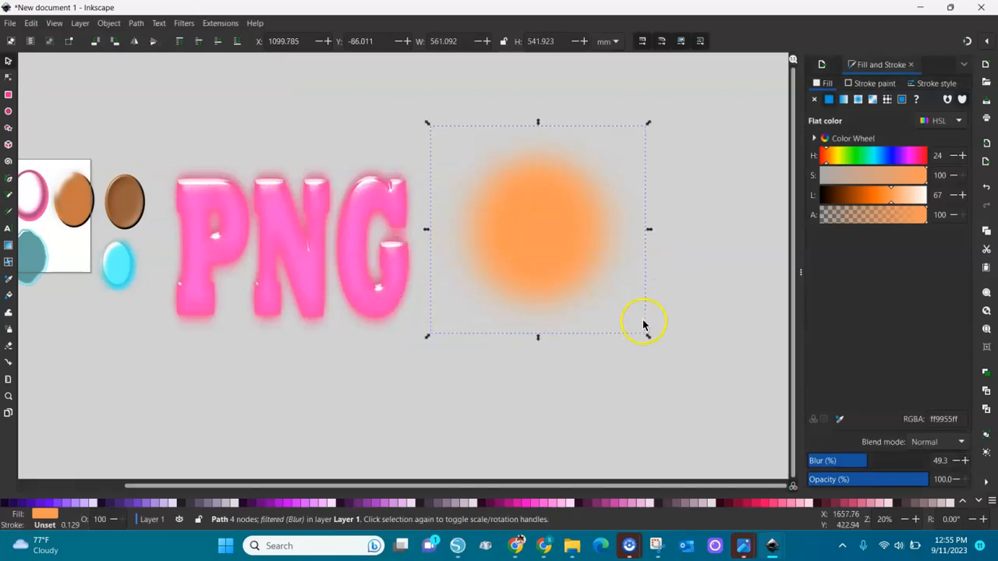
left_click(838, 156)
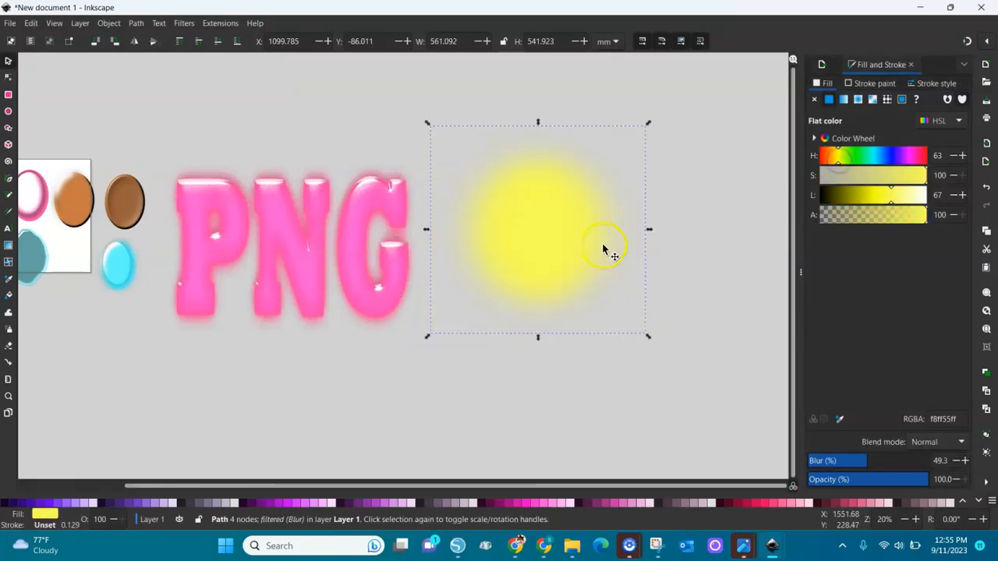
mouse_move(547, 244)
left_mouse_down()
mouse_move(588, 227)
mouse_move(597, 292)
mouse_move(586, 340)
mouse_move(601, 223)
mouse_move(545, 238)
left_mouse_up()
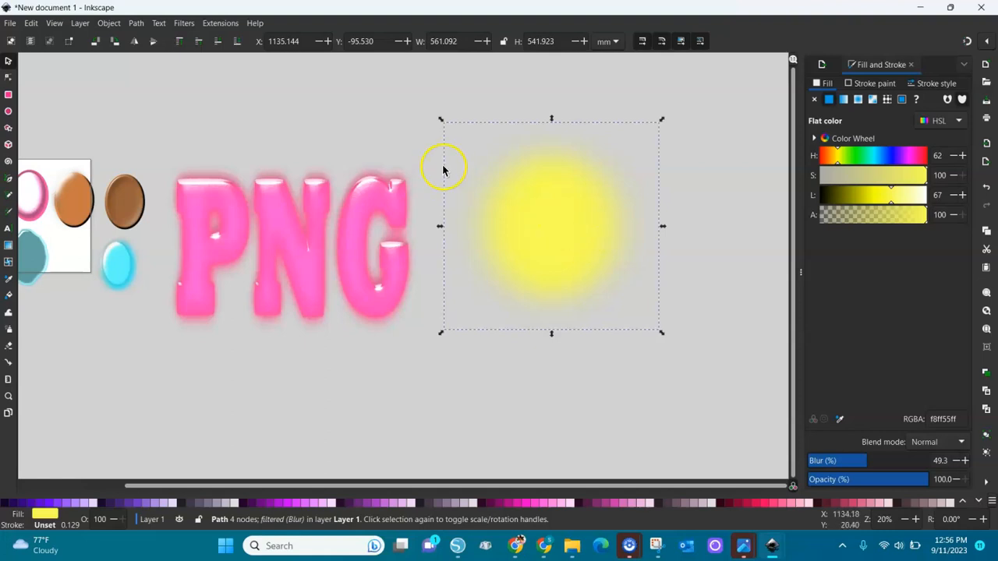
Paste another orange ellipse below the PNG text and enlarge it to about 389 mm by 317 mm.
left_click(379, 415)
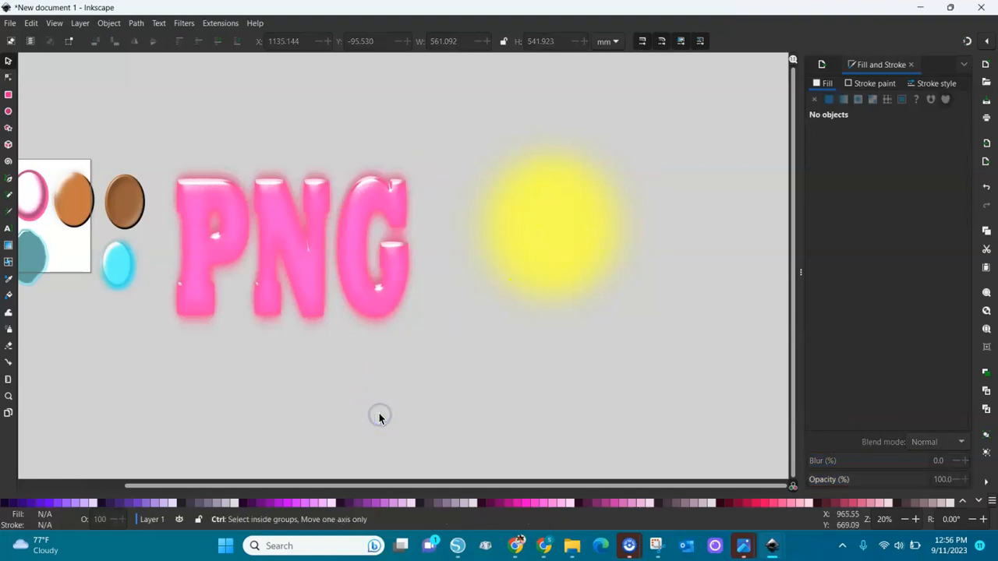
key("ctrl+v")
left_click_drag(402, 385, 511, 318)
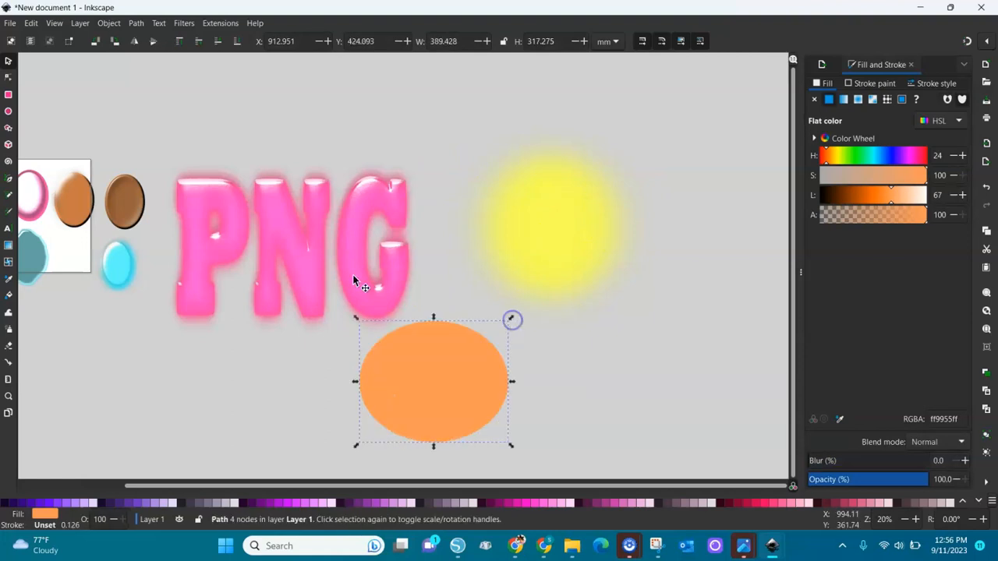
Try the Bubbly Bumps filter on the new orange ellipse, inspect it up close, and undo the move and filter.
left_click(184, 23)
mouse_move(222, 68)
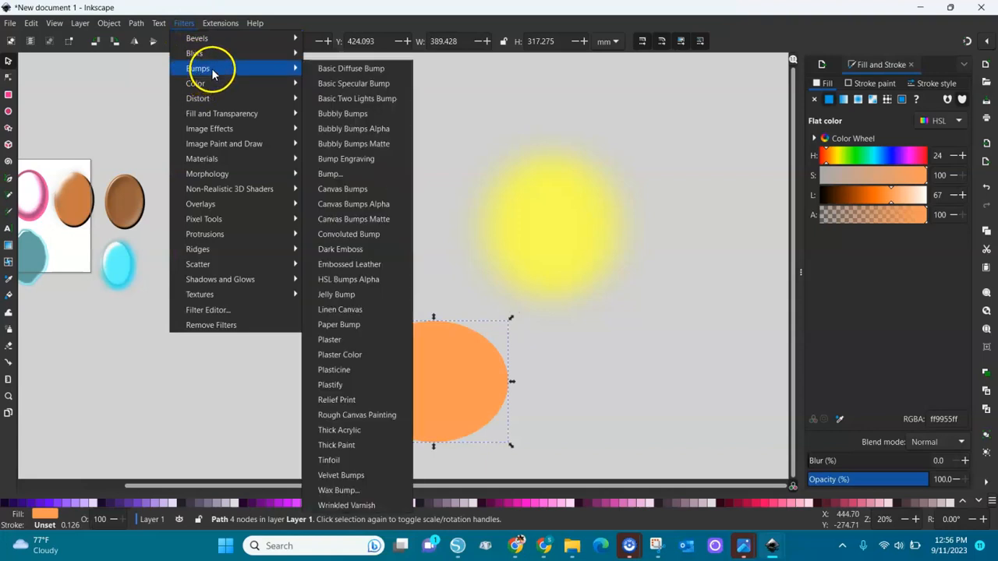
left_click(344, 113)
left_click_drag(437, 372, 495, 360)
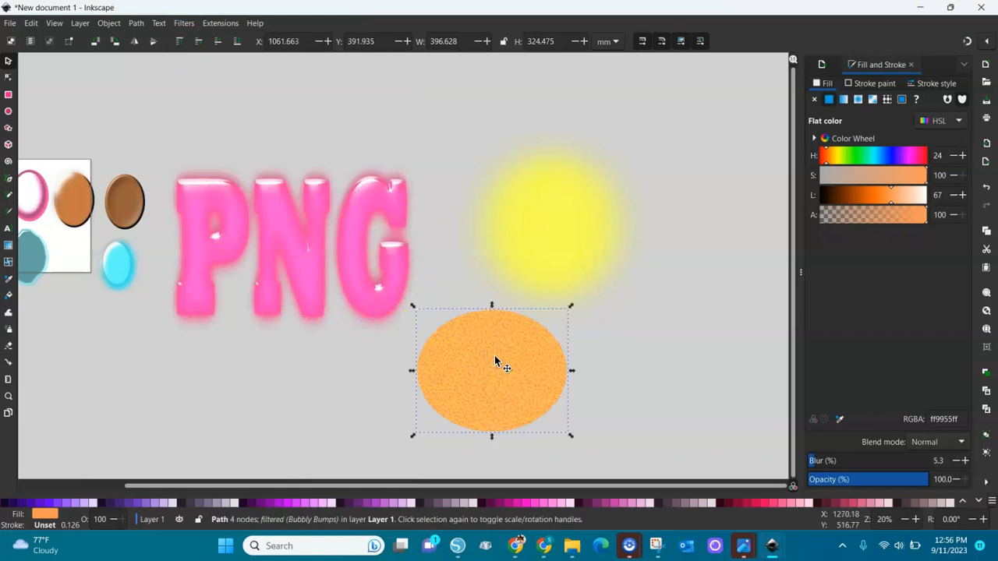
key("3")
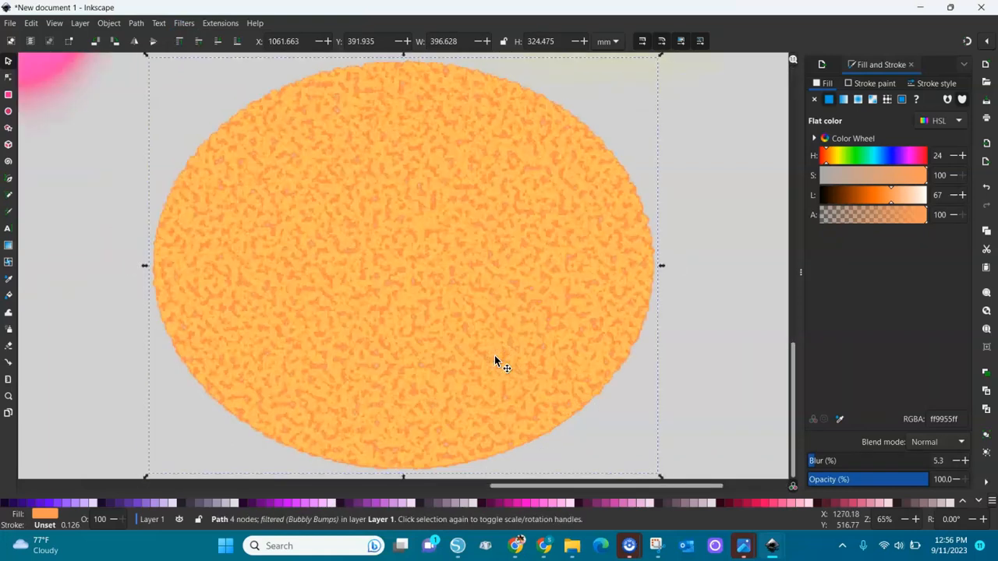
key("ctrl+z")
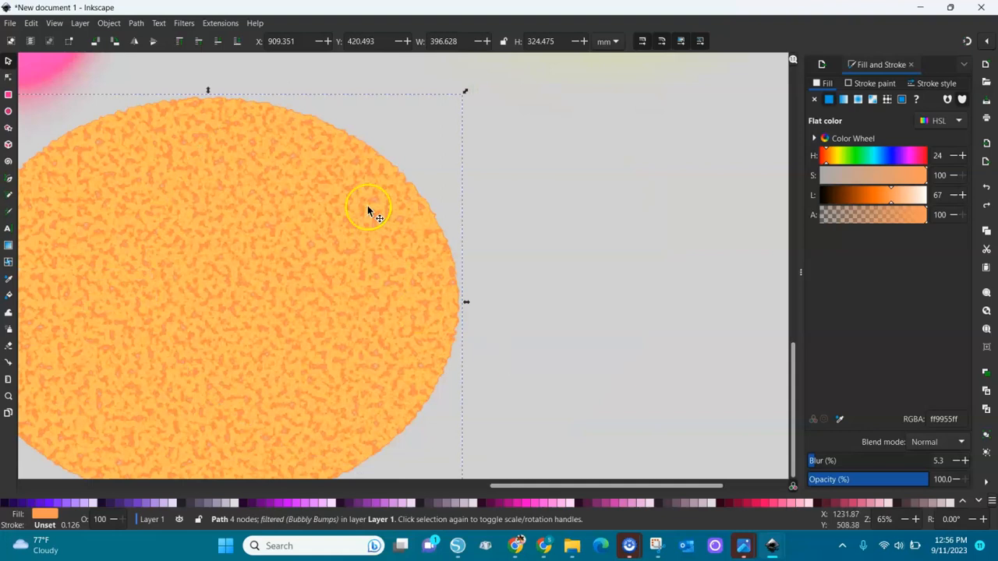
key("ctrl+z")
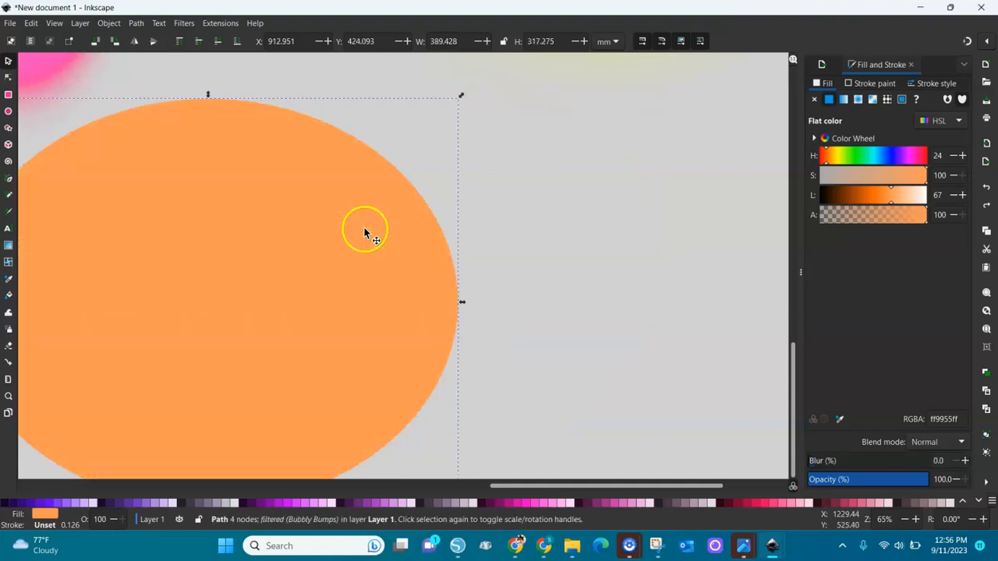
Try the Canvas Bumps filter on the orange ellipse and undo it.
left_click(185, 22)
mouse_move(196, 69)
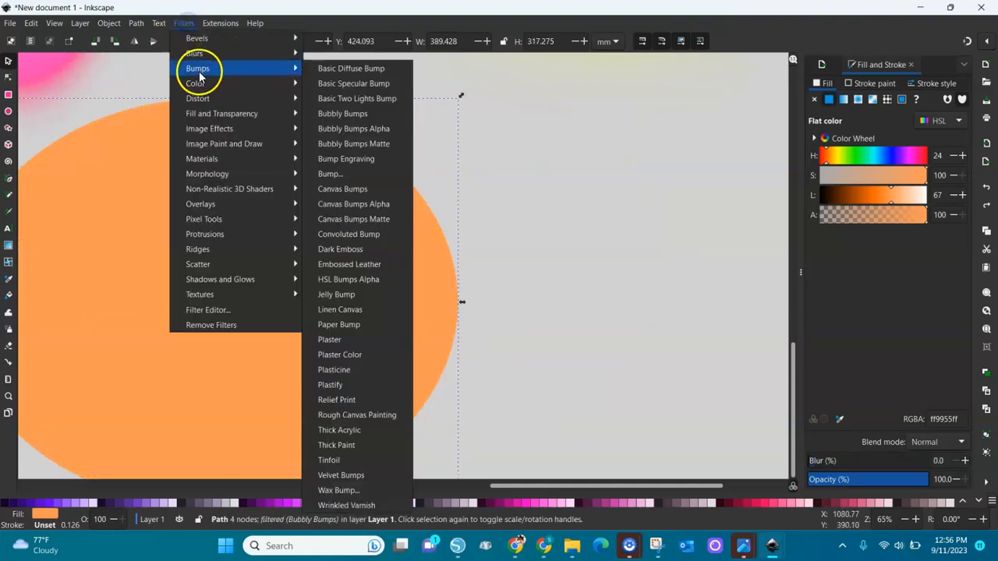
left_click(344, 189)
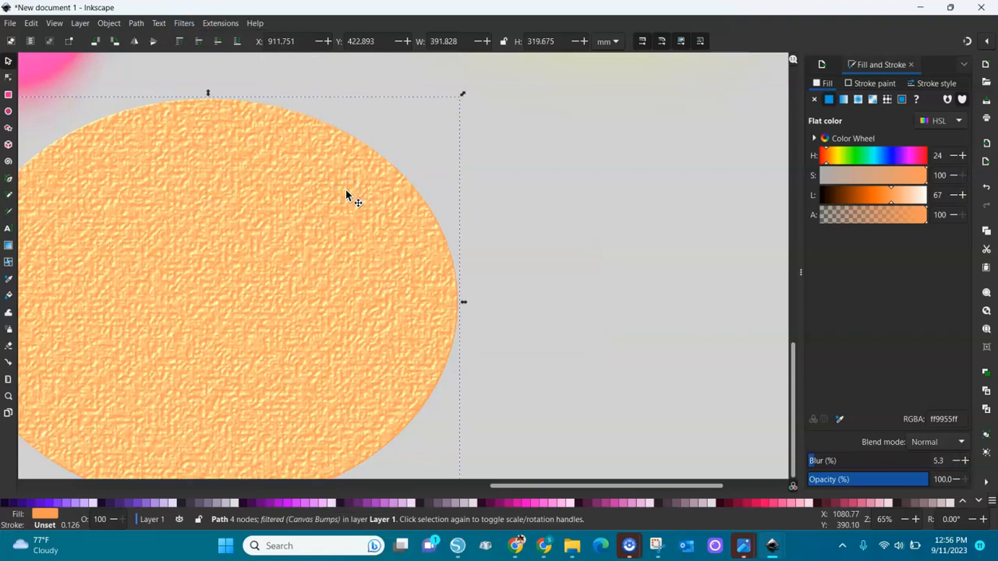
key("ctrl+z")
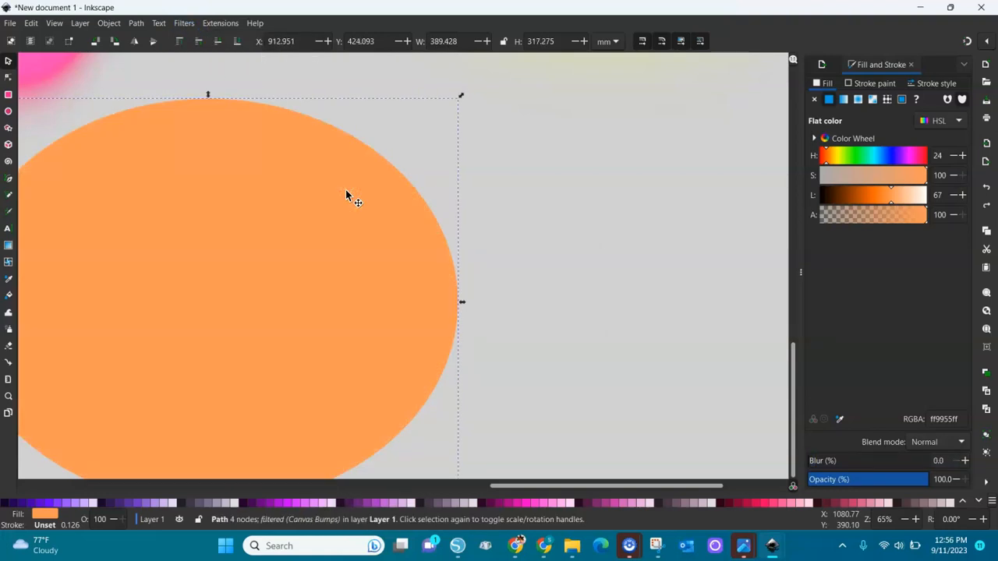
Apply the Chalk and Sponge distort filter to the orange ellipse and shift the ellipse about 132 mm to the right.
left_click(219, 25)
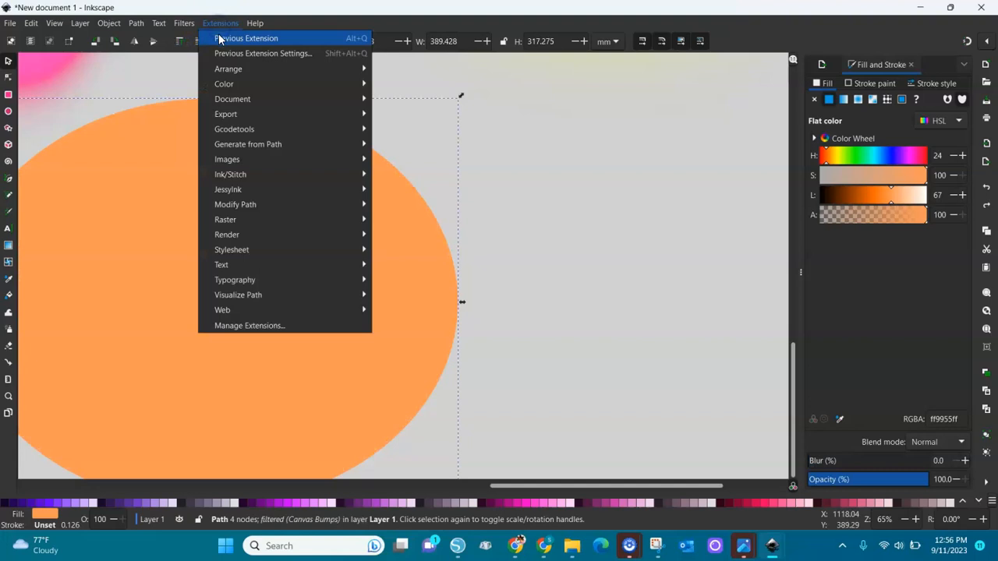
mouse_move(184, 25)
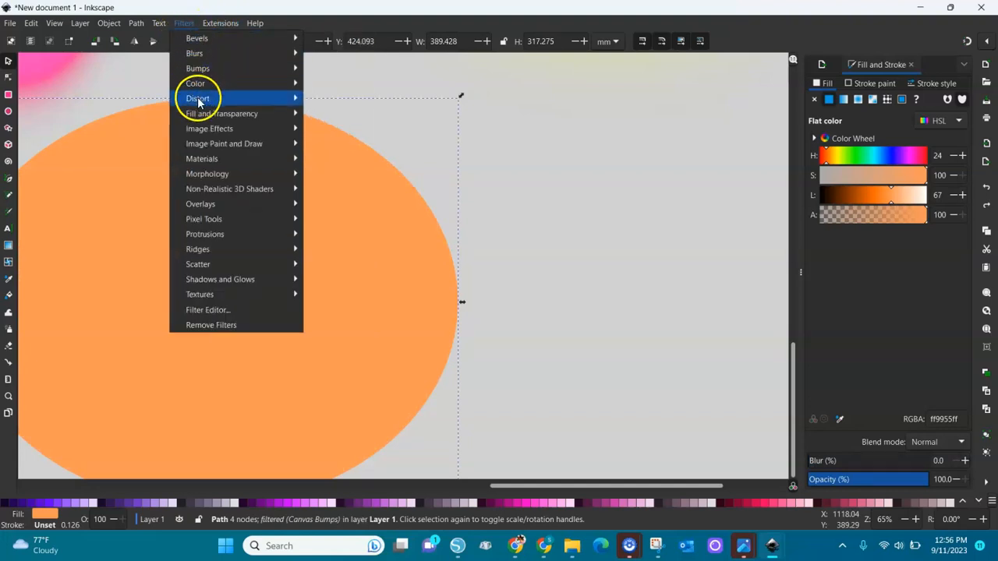
mouse_move(199, 98)
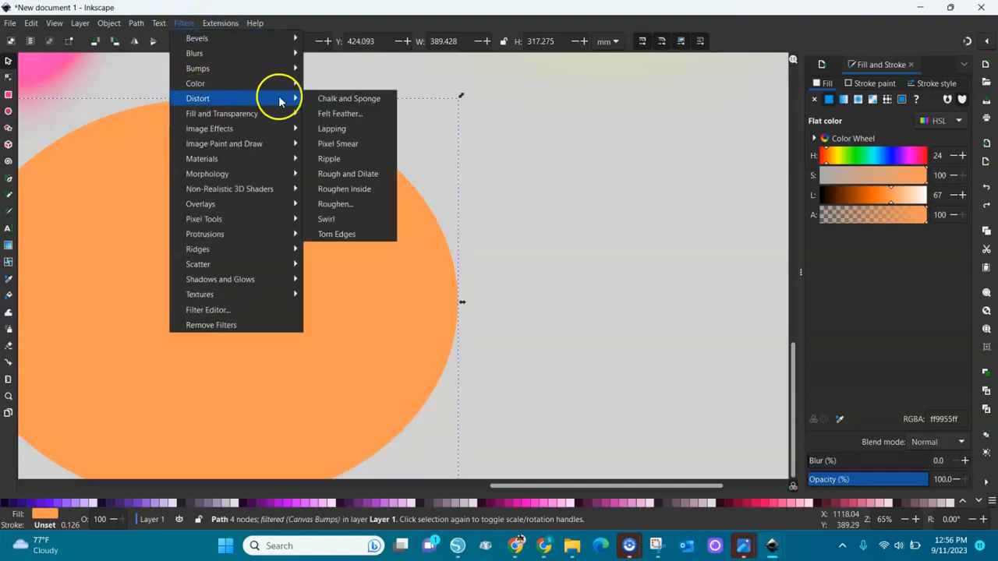
left_click(332, 98)
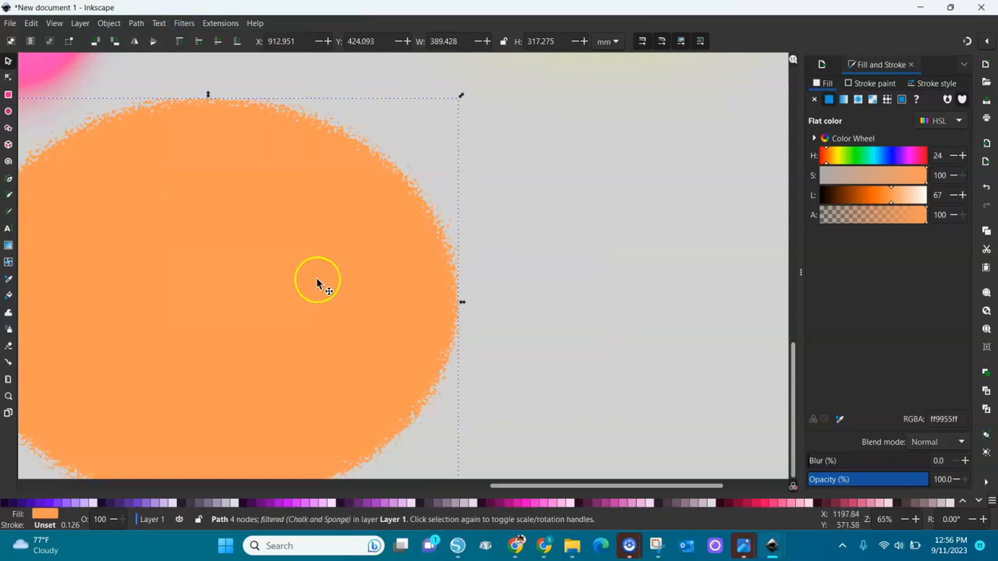
left_click_drag(256, 242, 430, 238)
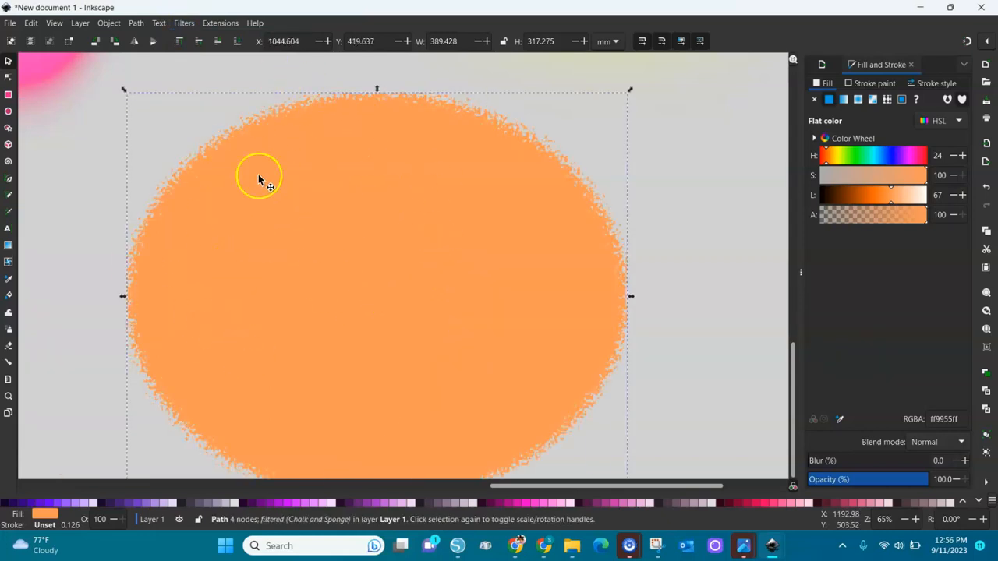
Add the Fat Oil bevel filter to the Chalk and Sponge ellipse.
left_click(185, 28)
mouse_move(201, 36)
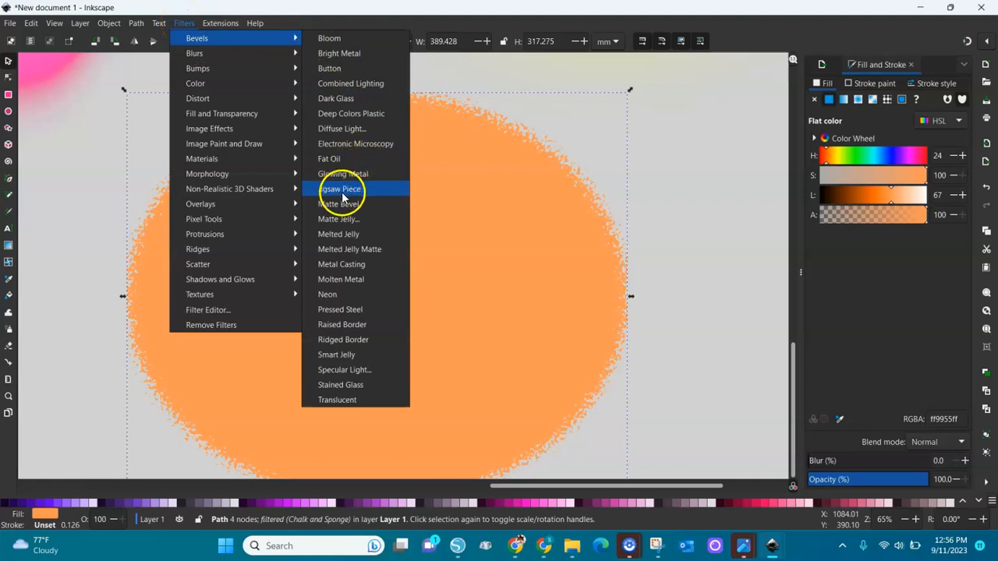
left_click(334, 162)
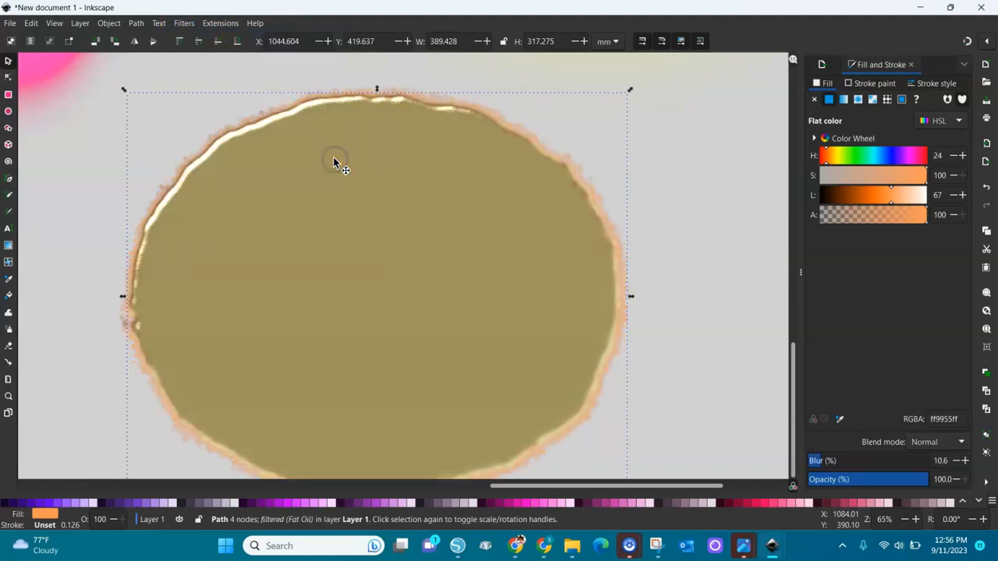
Try the bright pink fill ff2ad4 on the Fat Oil ellipse and change it to the muted pink d35fbc.
left_click(360, 251)
left_click(531, 504)
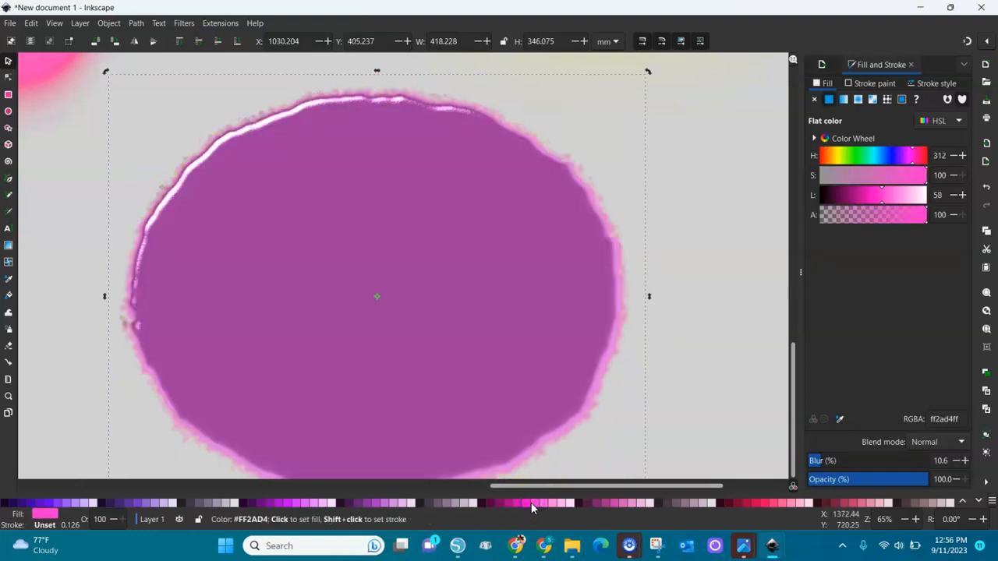
left_click(625, 504)
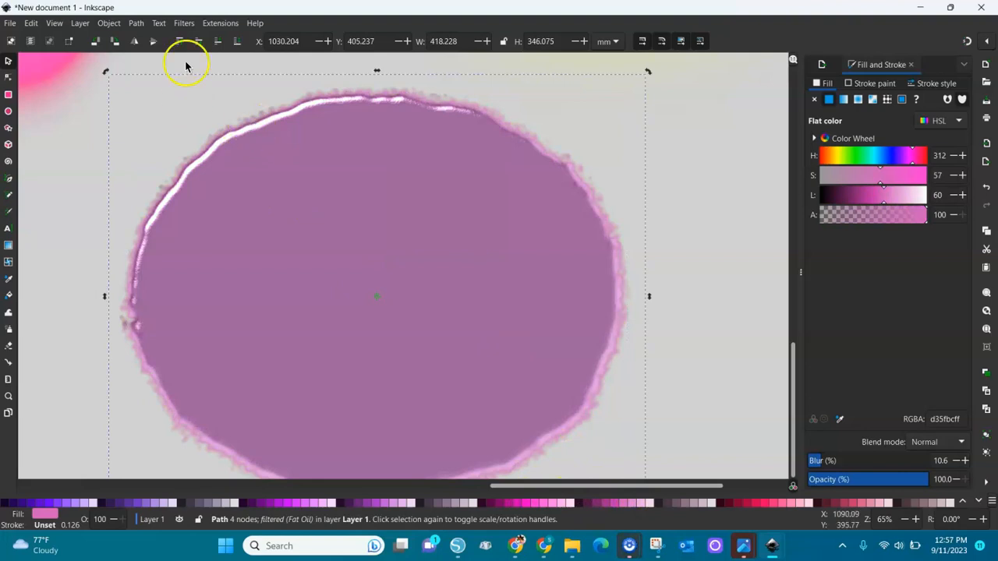
Preview the Colorize color filter on the Fat Oil ellipse with normal light 3.9, and close it without applying.
left_click(185, 23)
mouse_move(201, 88)
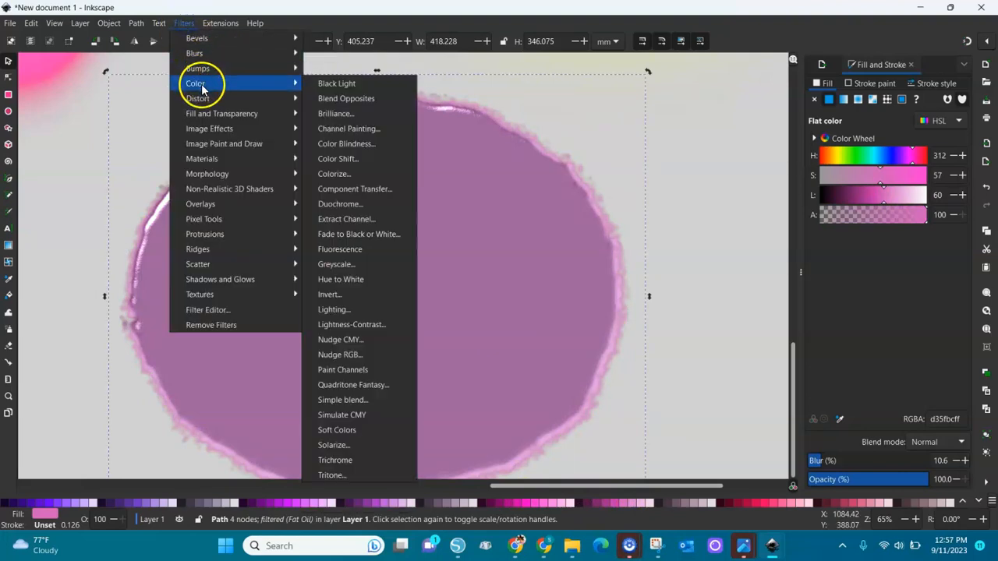
left_click(341, 175)
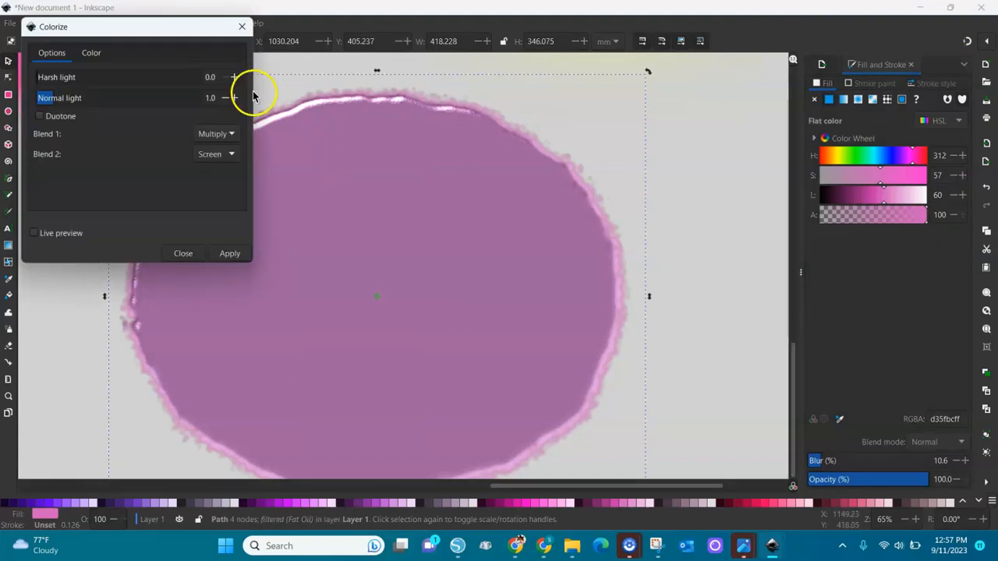
left_click_drag(47, 106, 100, 113)
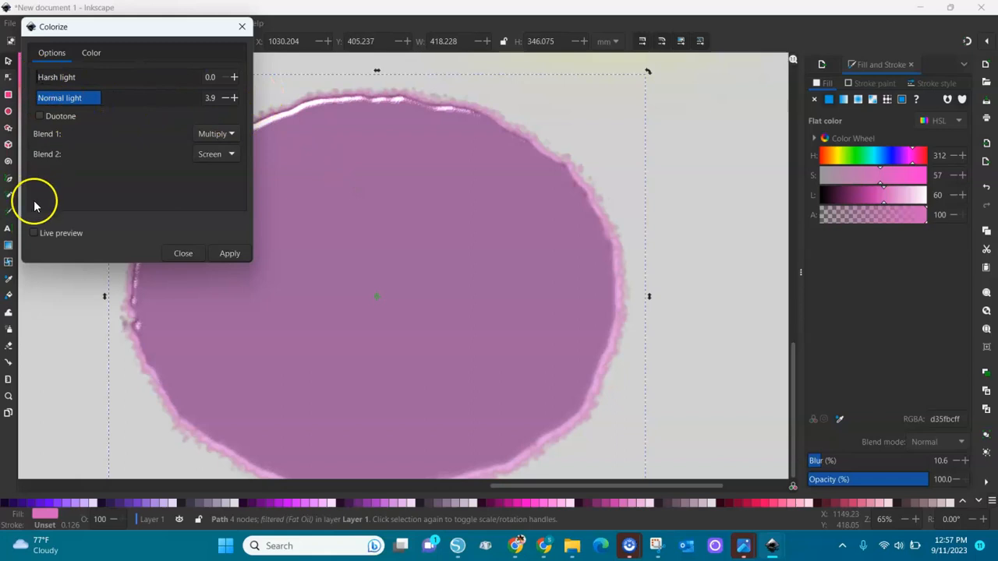
left_click(34, 233)
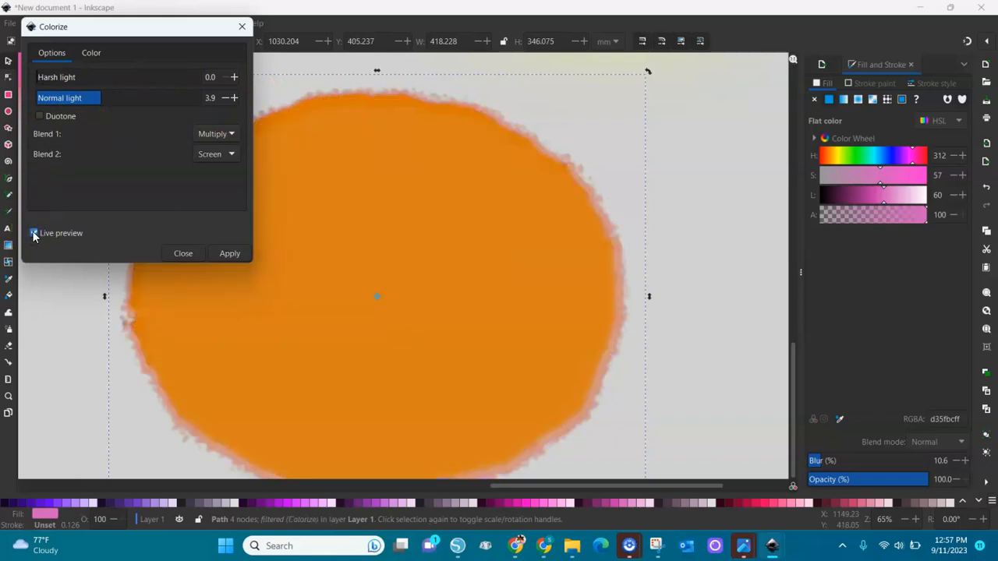
left_click(183, 252)
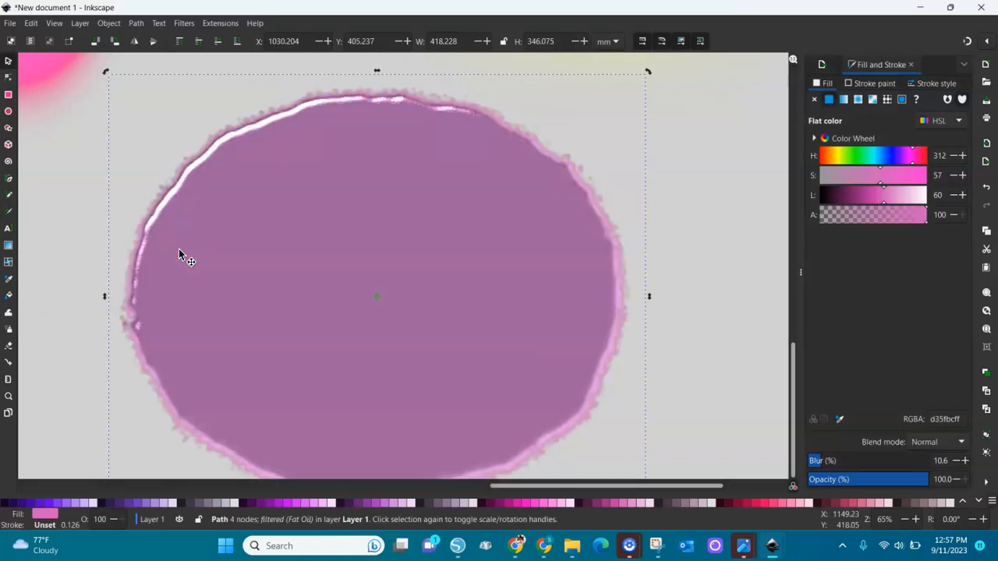
Try the Melted Jelly Matte bevel on the ellipse, shift it, and undo back to the bright pink fill ff2ad4.
left_click(184, 22)
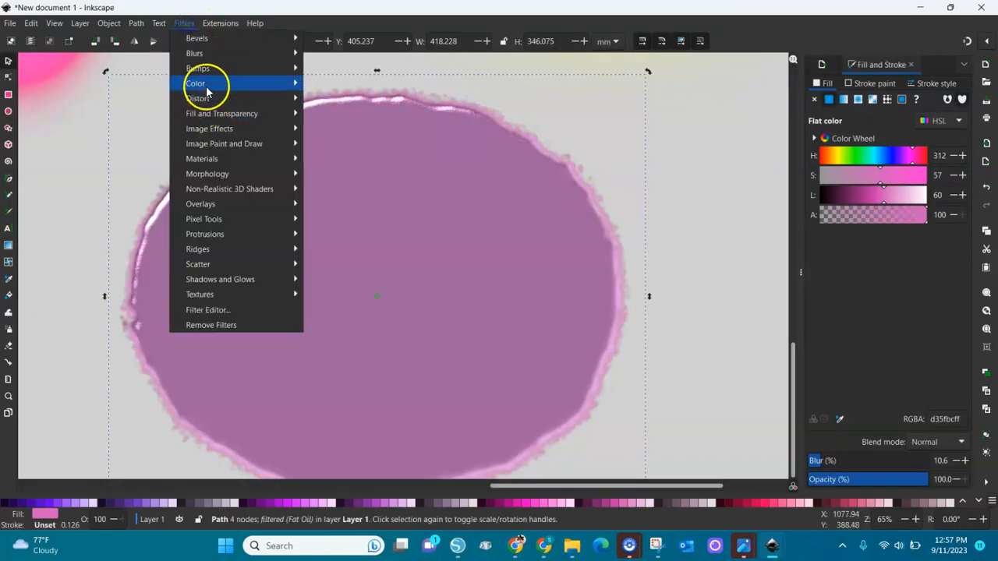
mouse_move(209, 68)
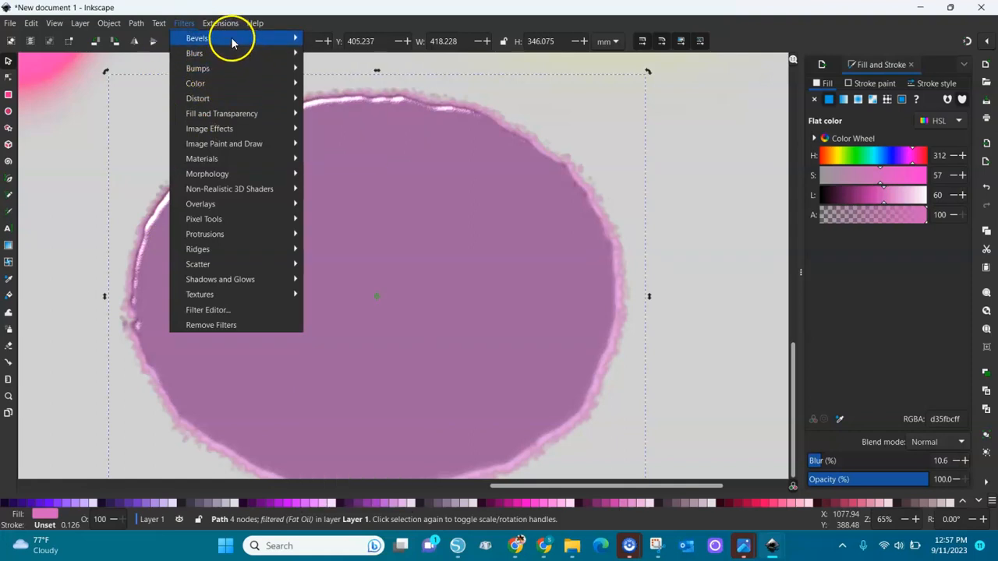
mouse_move(231, 40)
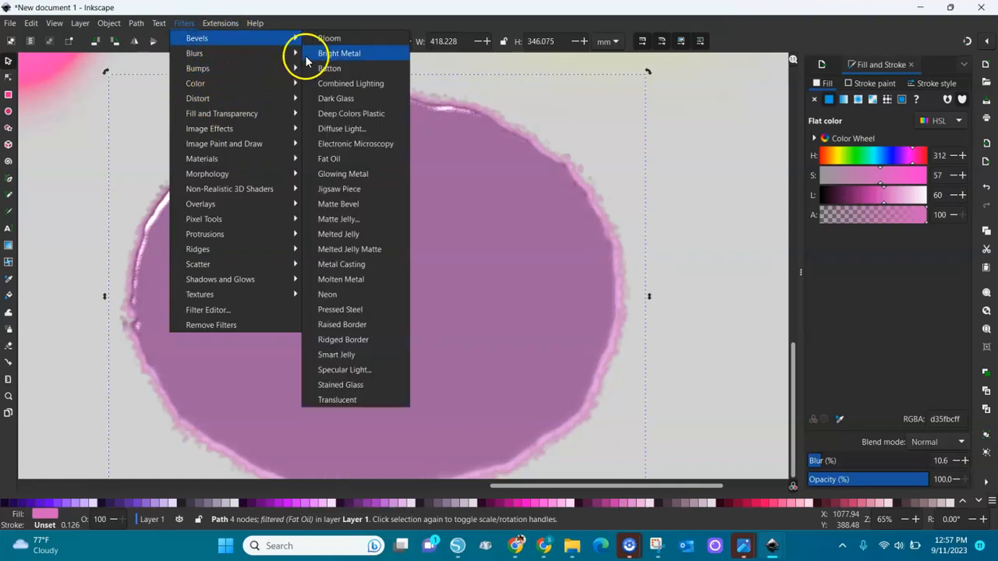
left_click(350, 251)
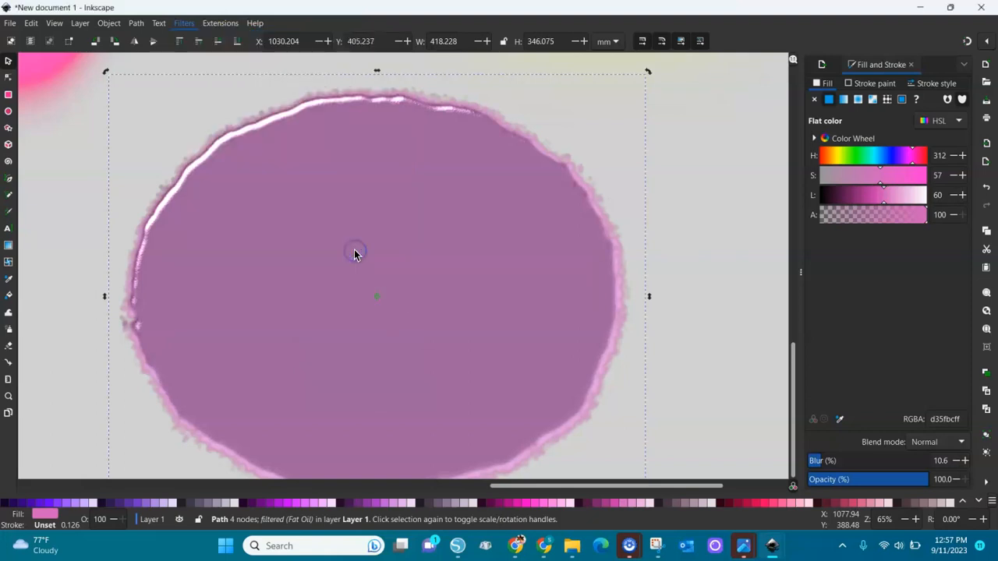
left_click_drag(397, 248, 428, 208)
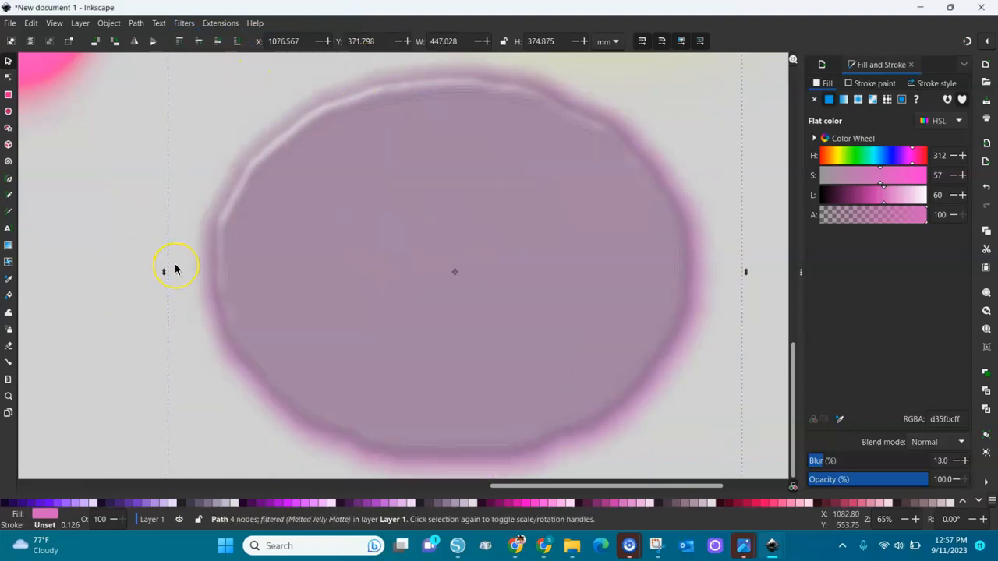
key("ctrl")
key("ctrl+z")
key("ctrl+z")
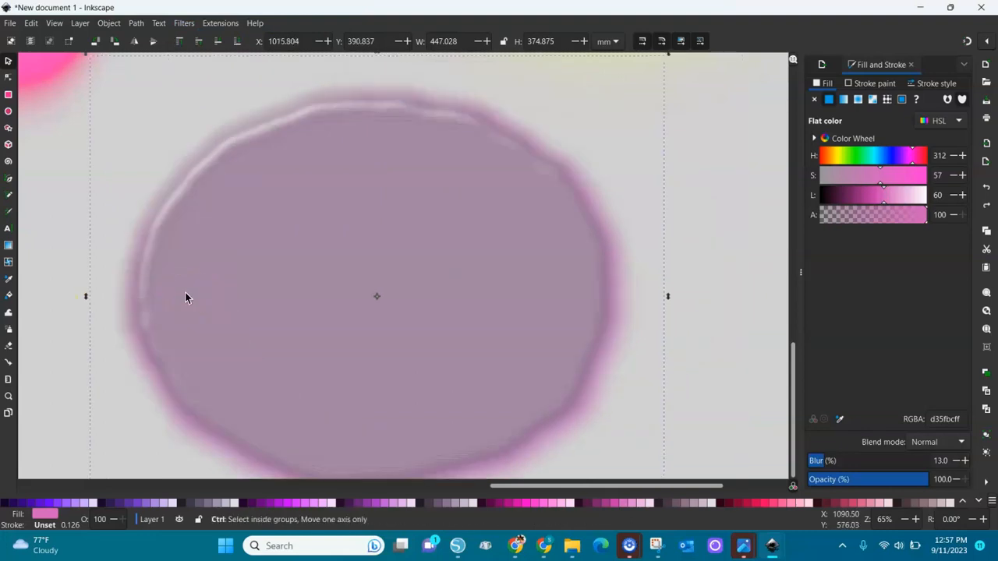
key("ctrl+z")
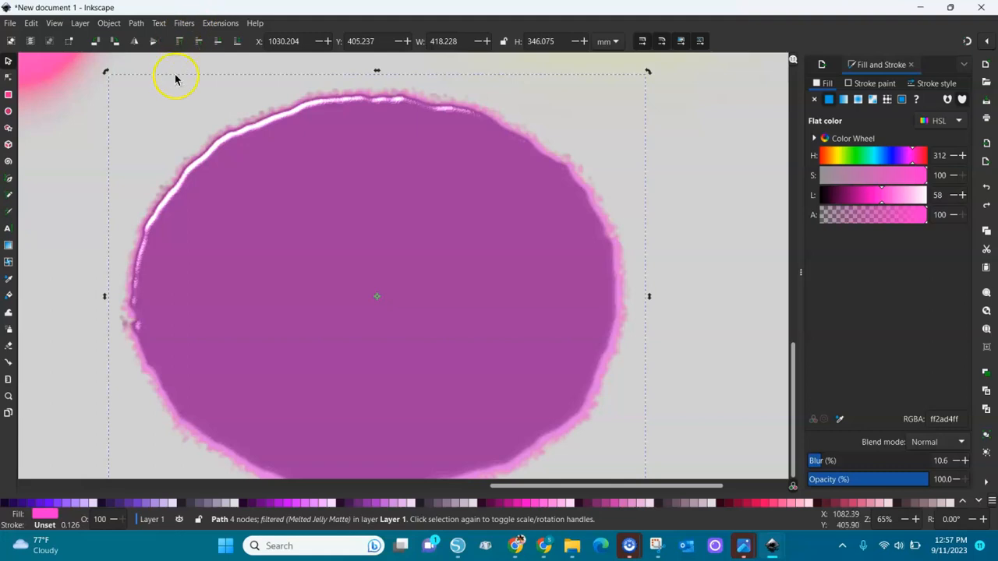
Apply the Pressed Steel bevel filter to the bright pink ellipse.
key("minus")
key("minus")
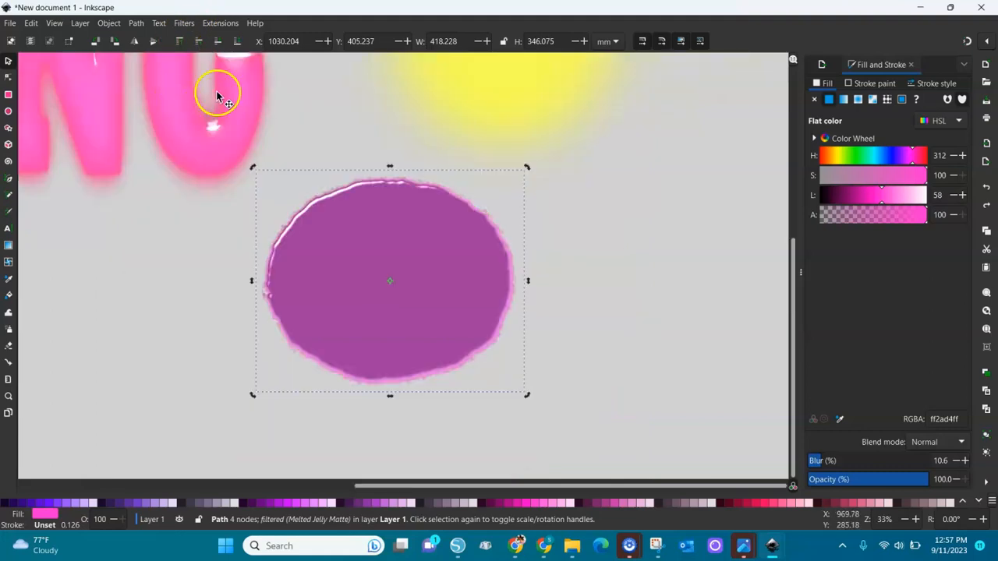
left_click(182, 24)
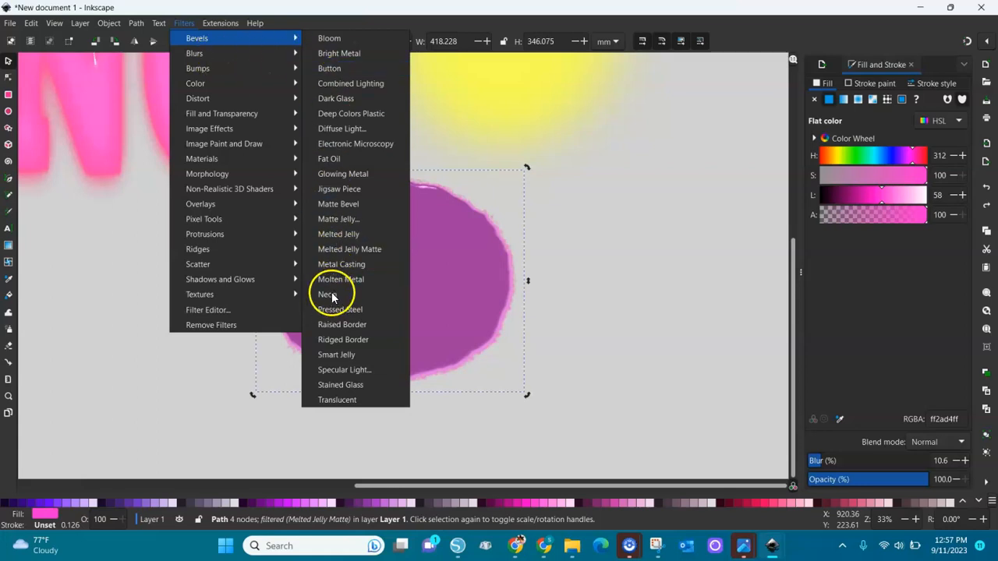
left_click(427, 315)
left_click(186, 26)
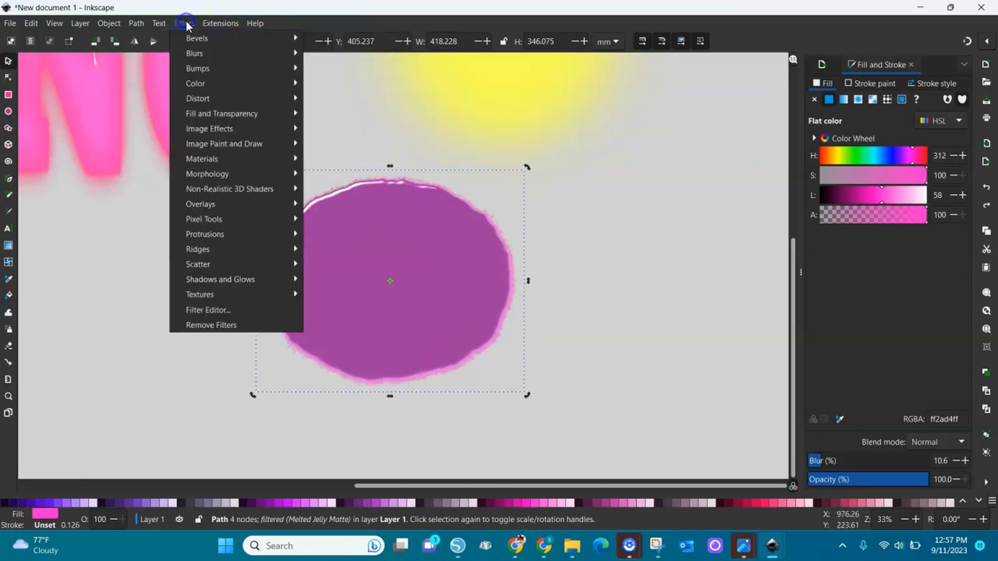
mouse_move(227, 40)
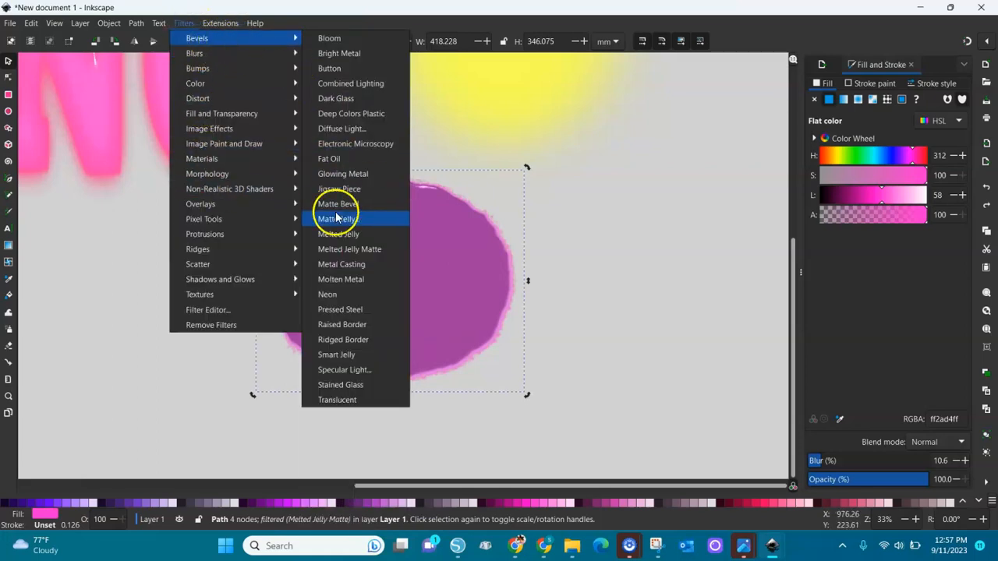
left_click(343, 310)
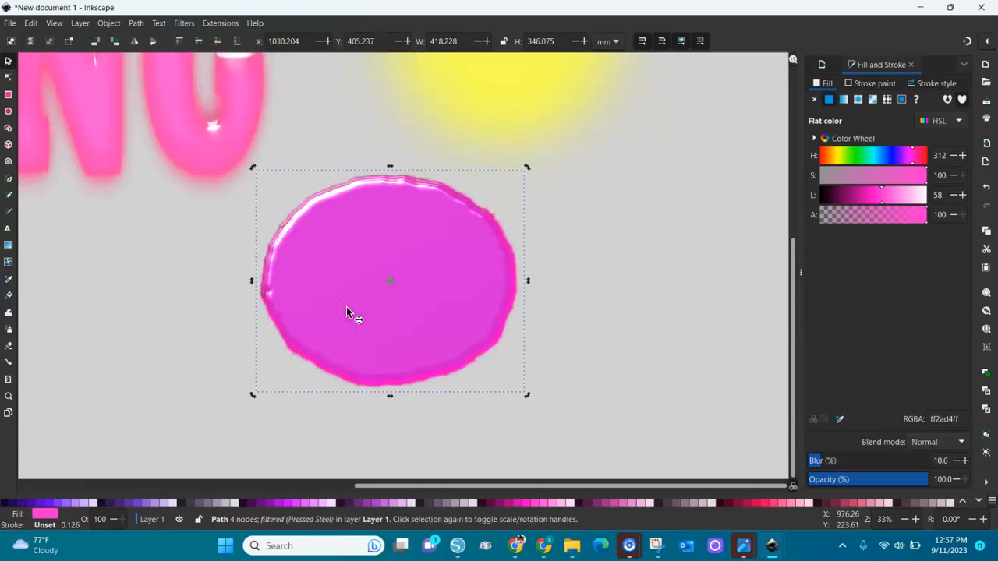
Move the Pressed Steel ellipse about 215 mm to the right and change its fill to light purple e580ff.
left_click_drag(360, 278, 490, 293)
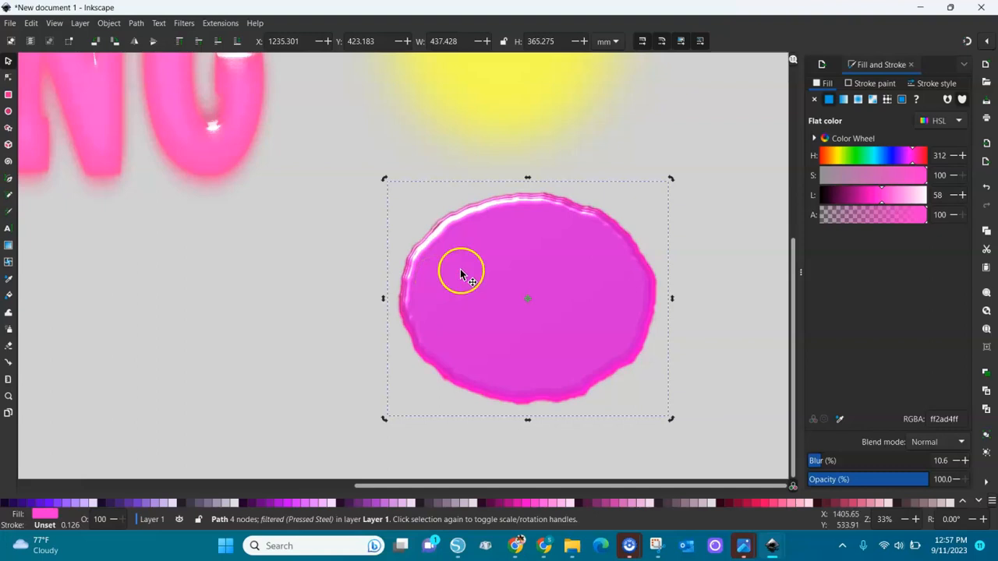
left_click(314, 504)
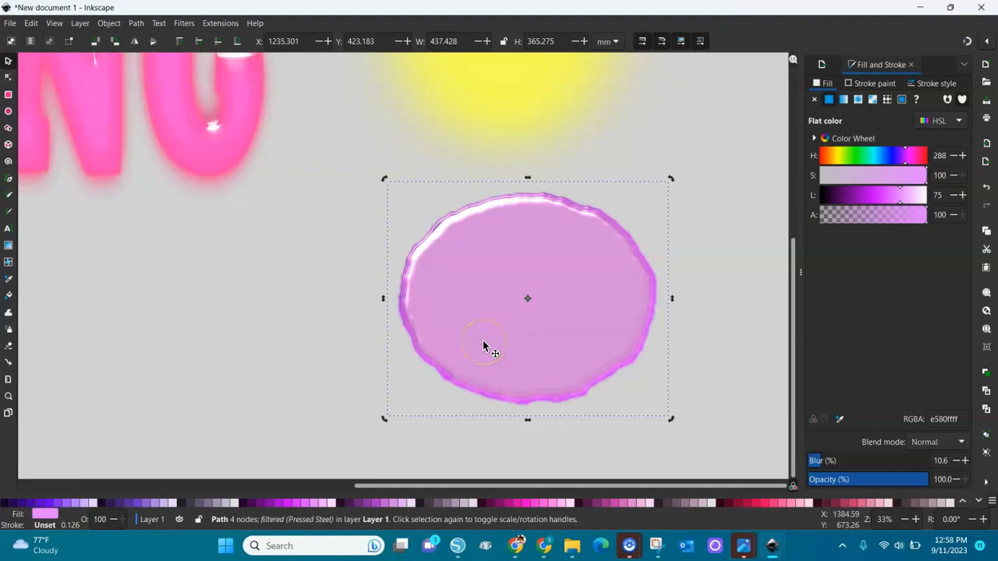
Move the pink PNG text down into the empty area below the small ellipses.
key("minus")
key("minus")
key("minus")
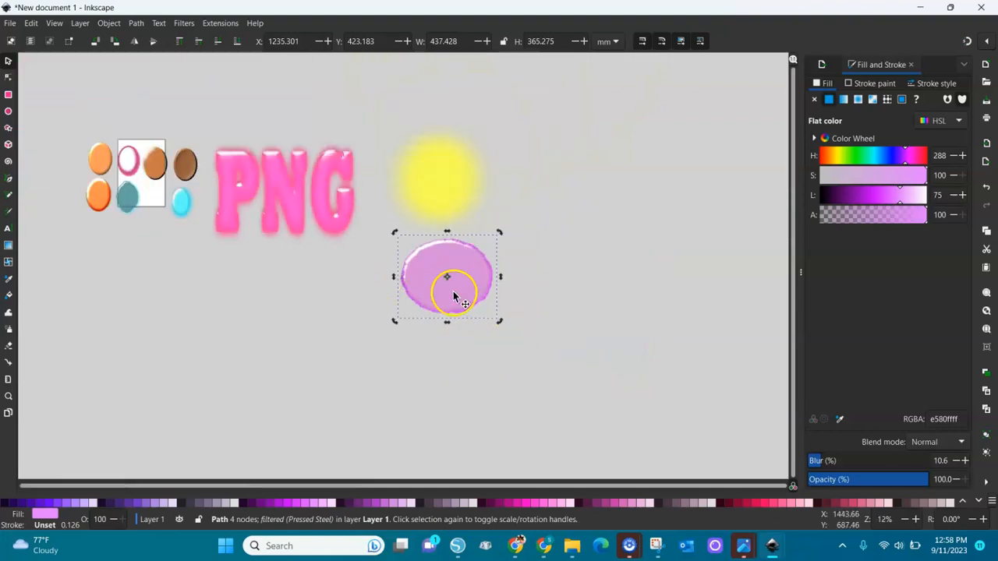
left_click(297, 194)
left_click_drag(298, 191, 280, 332)
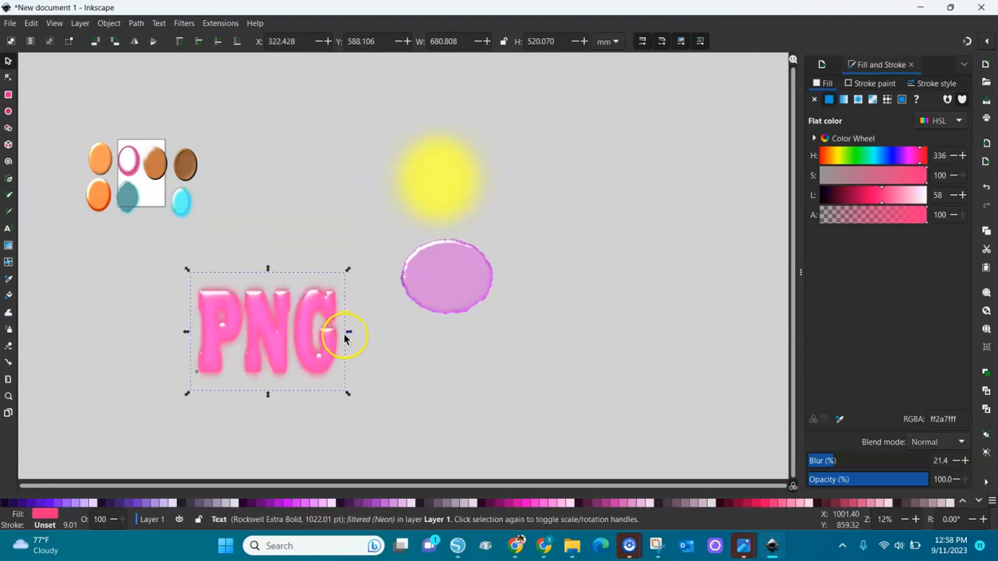
Replace the PNG lettering with the word "Barbie" in the same text object.
double_click(333, 345)
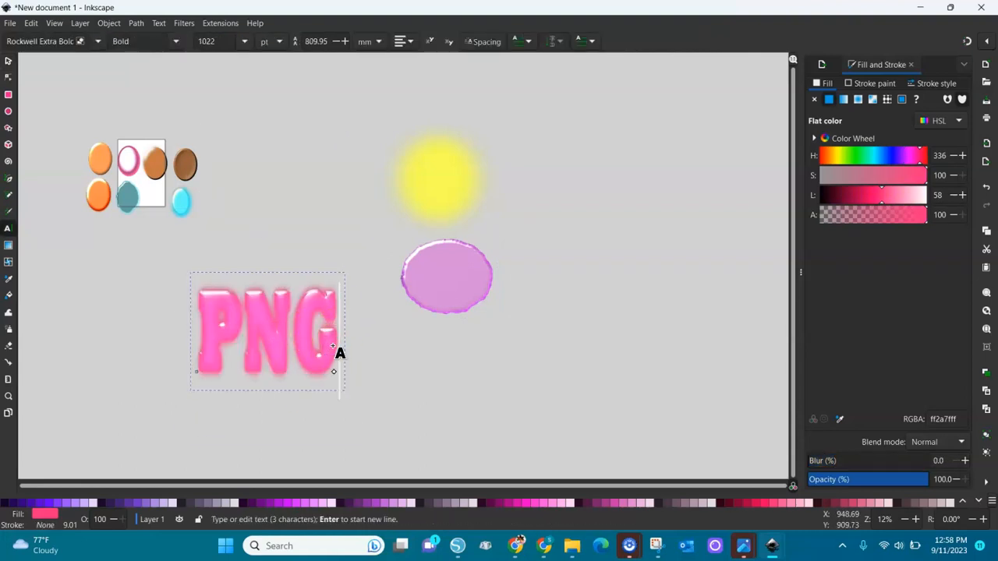
key("BackSpace")
key("BackSpace")
key("BackSpace")
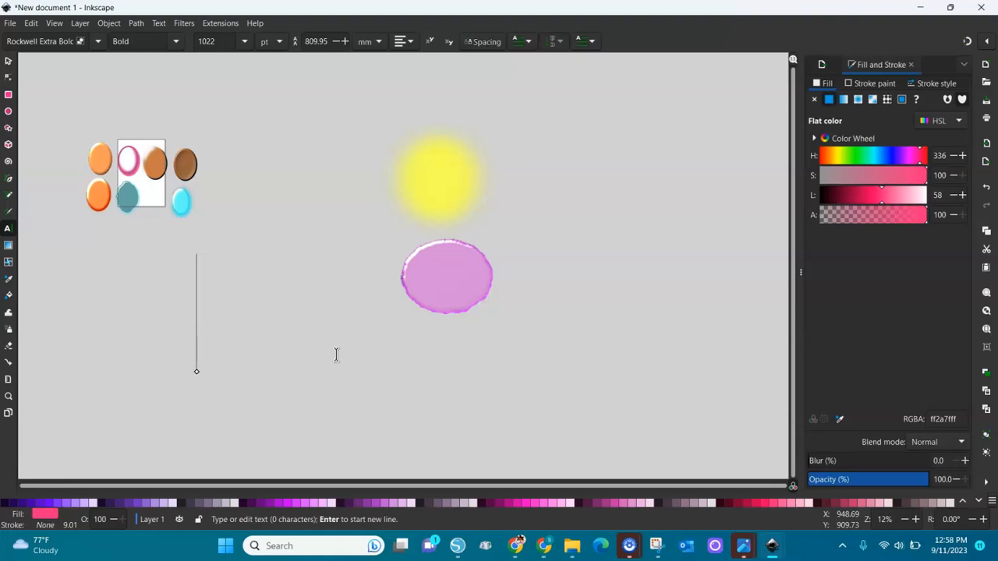
type("Ba")
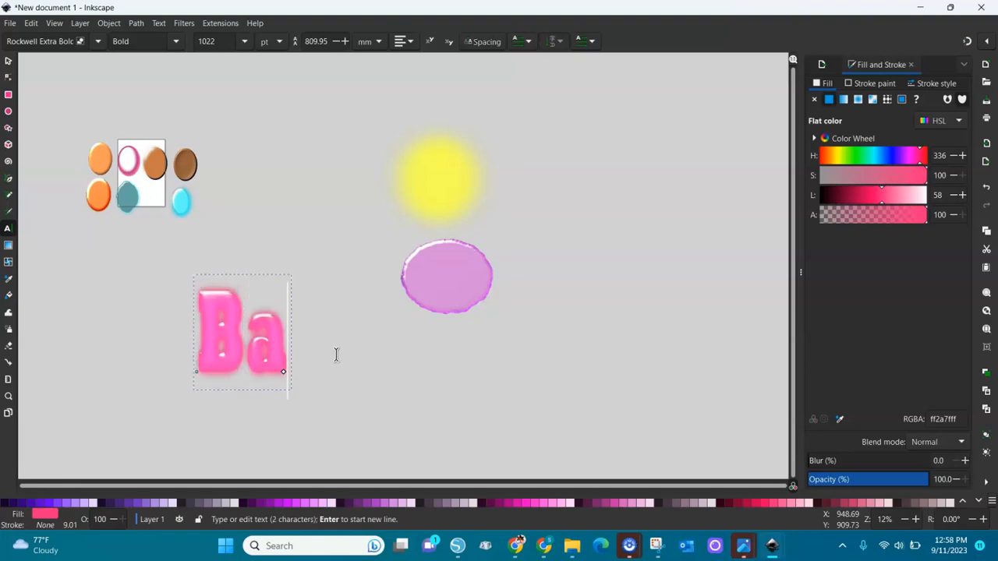
type("rbie")
left_click(343, 372)
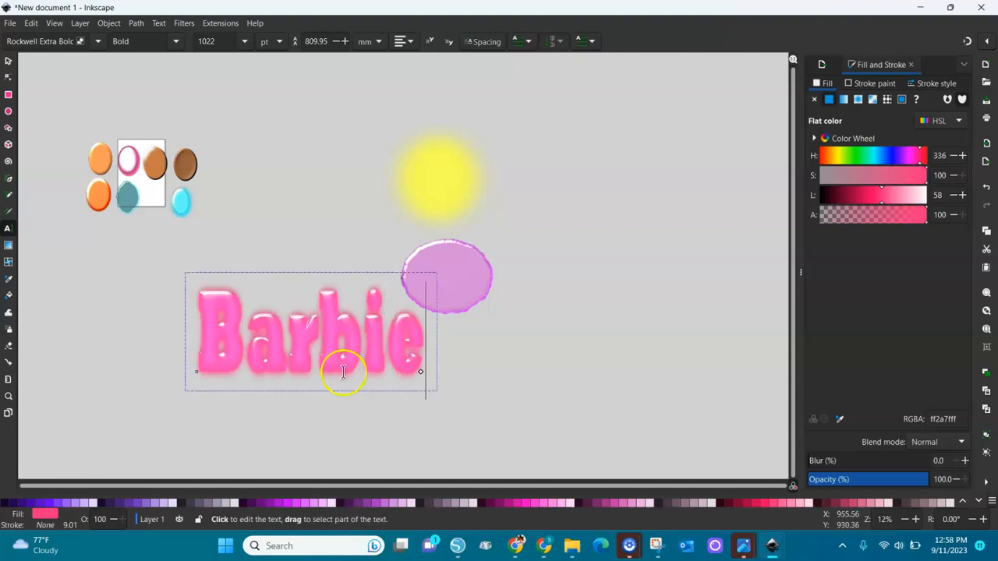
Replace the word Barbie with "Baby" in the pink Neon text and deselect it.
left_click(98, 278)
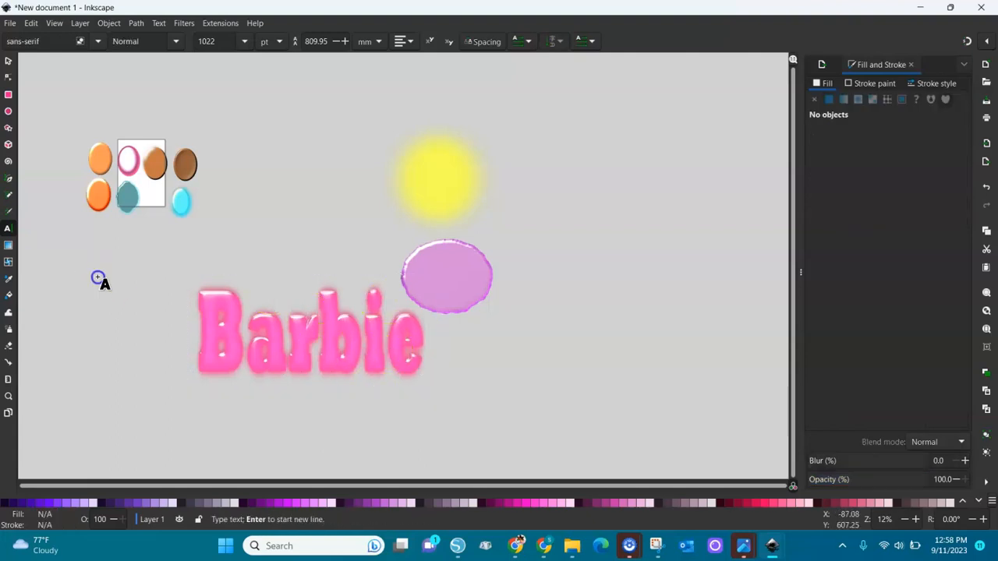
left_click(382, 363)
key("ctrl+a")
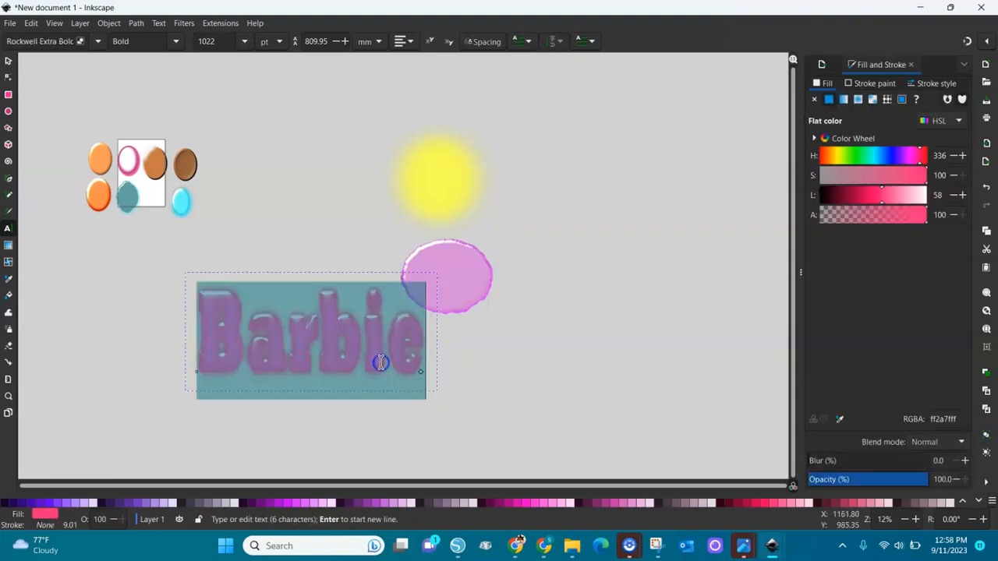
left_click(516, 378)
left_click(425, 357)
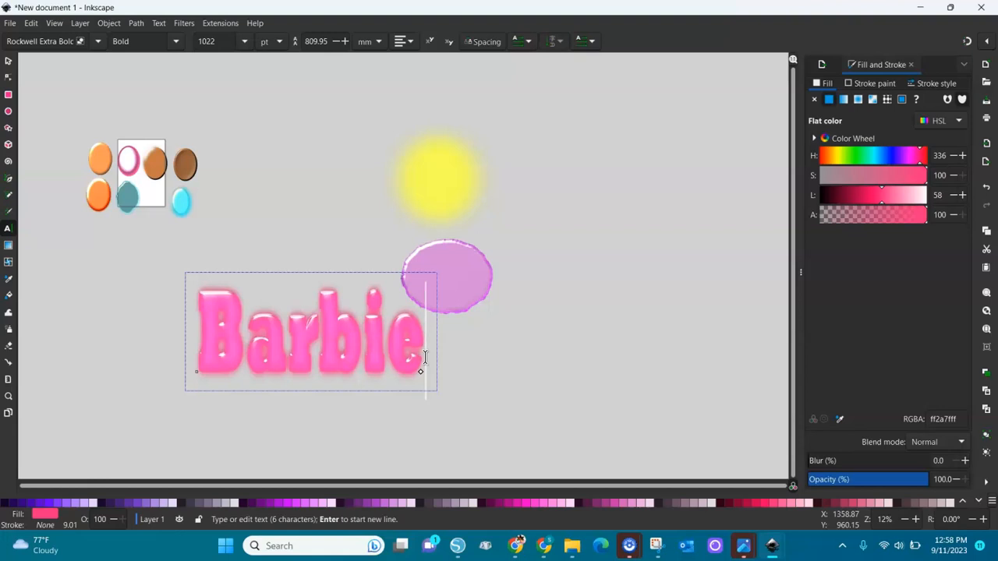
key("BackSpace")
key("BackSpace")
key("BackSpace")
key("BackSpace")
key("BackSpace")
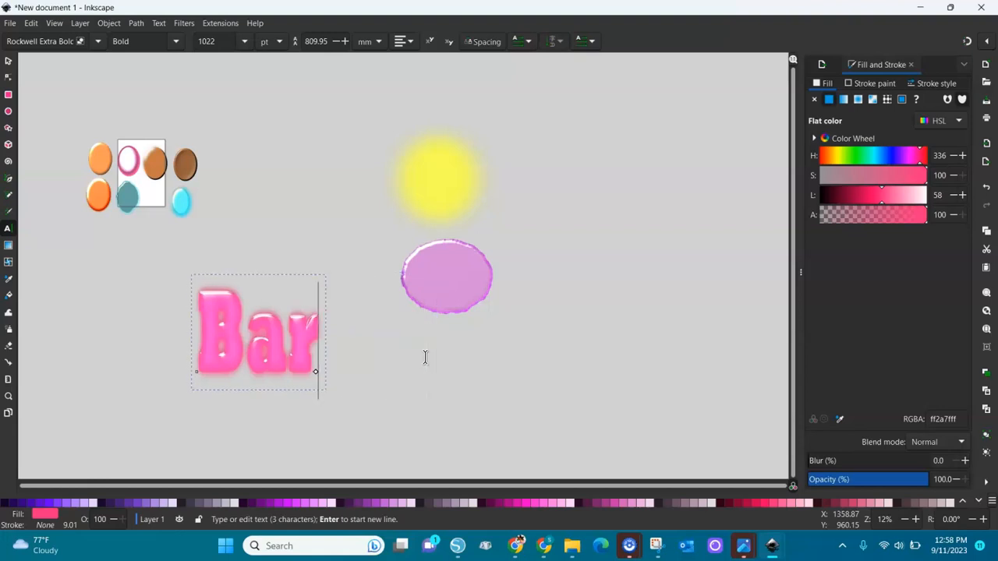
key("BackSpace")
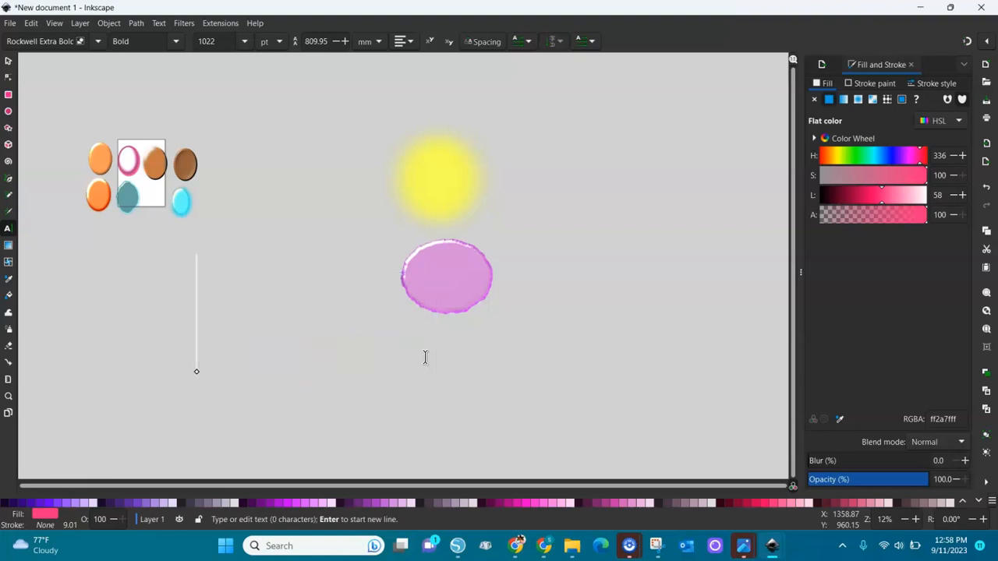
type("Baby")
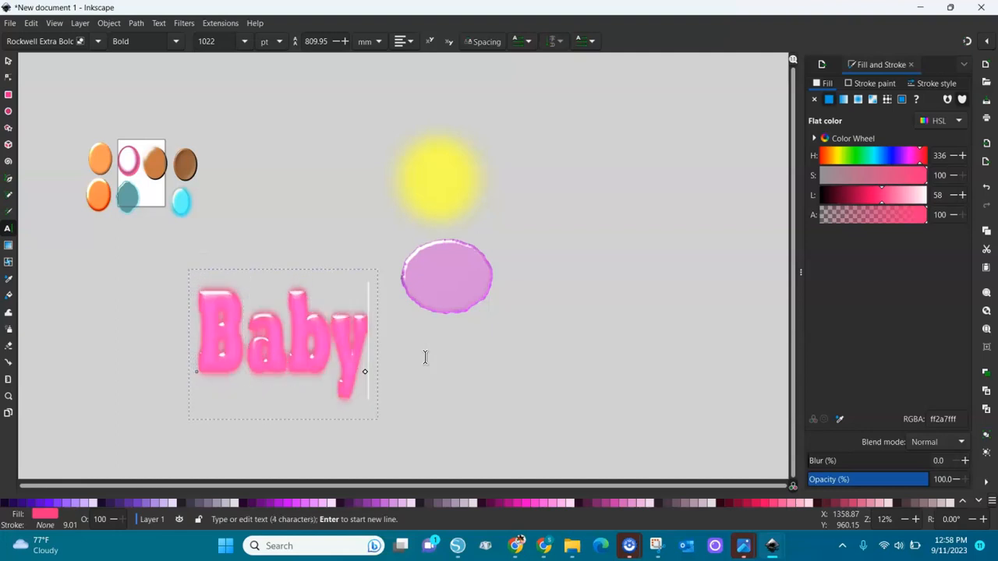
left_click(538, 351)
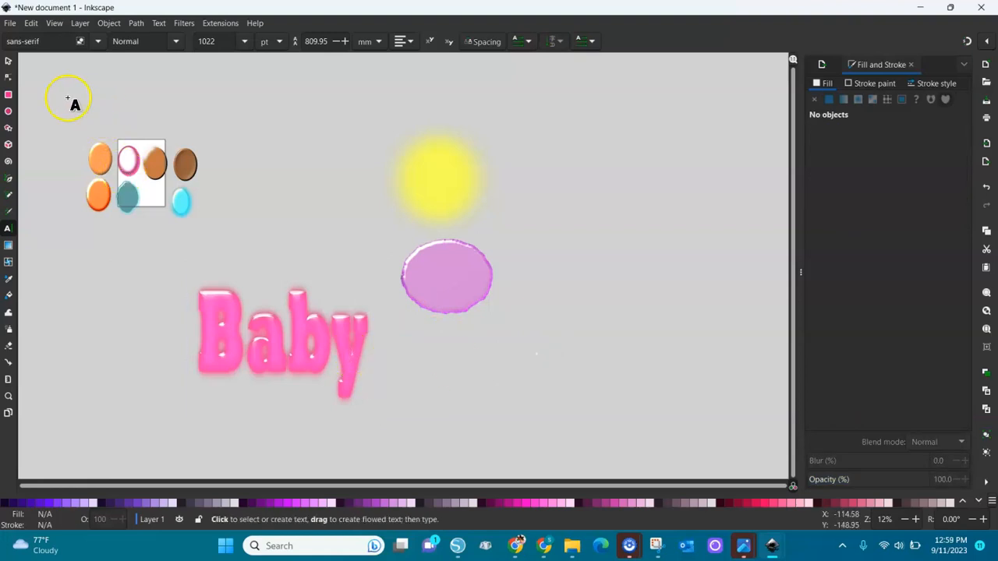
Duplicate the pink Baby text and place the copy to the right of the light purple ellipse.
left_click(7, 61)
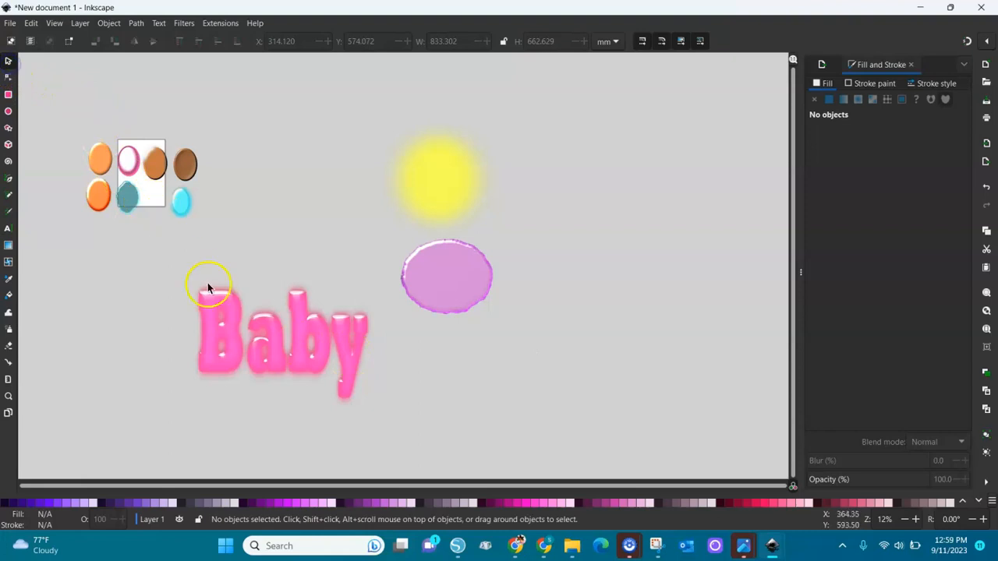
left_click(262, 341)
left_click_drag(299, 356, 613, 274)
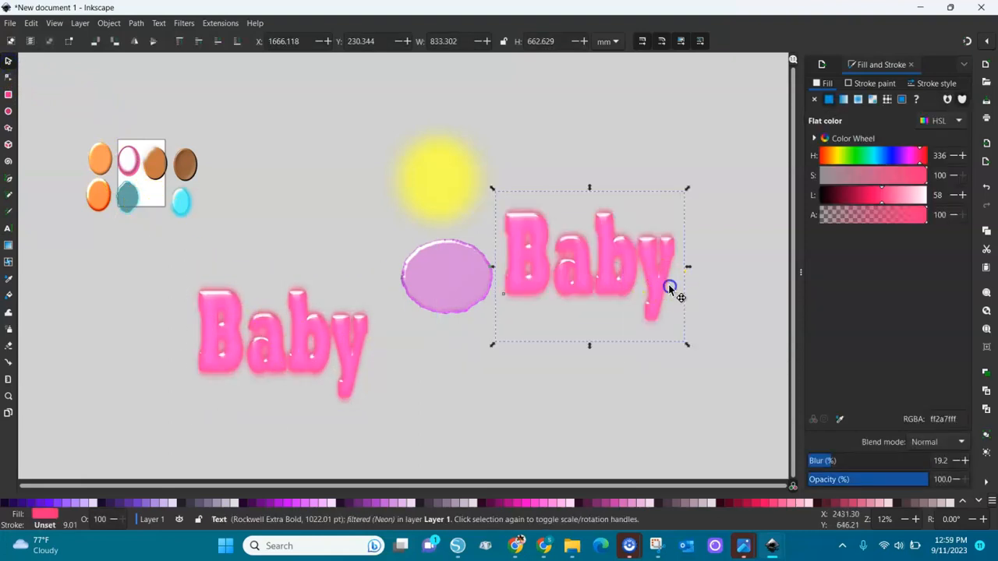
Replace the word Baby with "Boy" in the pink Neon copy beside the light purple ellipse.
key("t")
key("BackSpace")
key("BackSpace")
key("BackSpace")
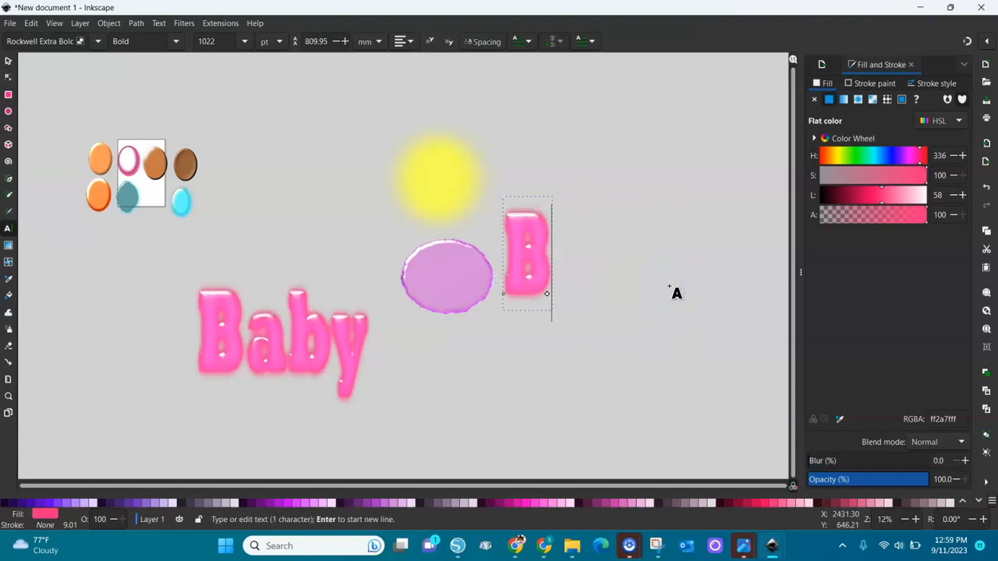
key("BackSpace")
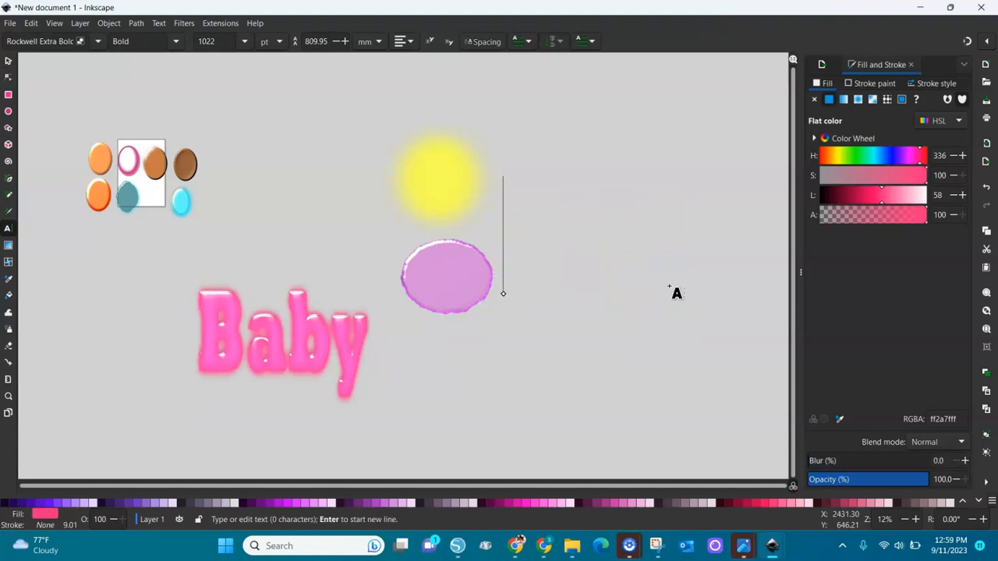
type("Bo")
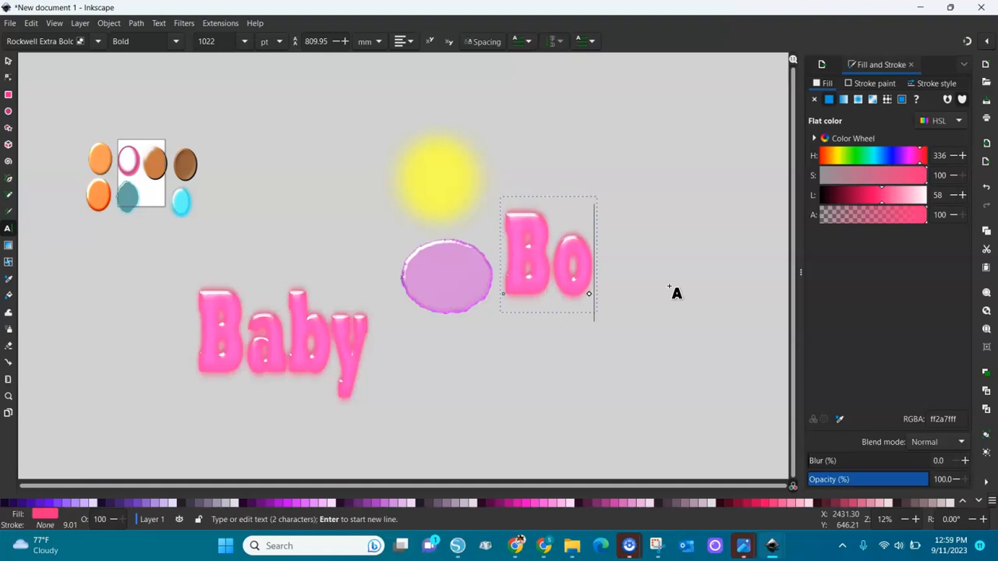
type("y")
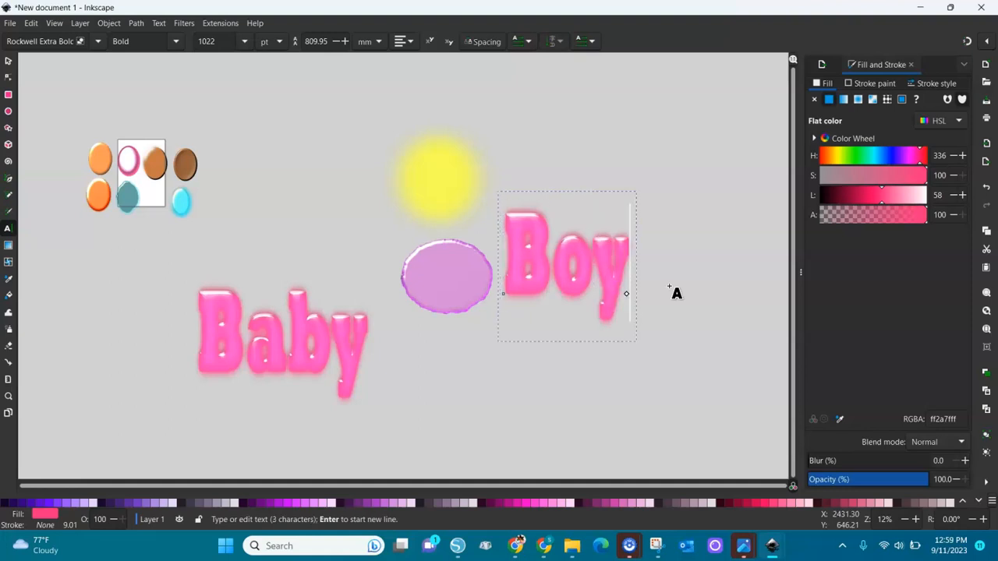
Recolor the Boy text, trying purple and settling on bright blue 2a7fff, and finish text editing.
left_click(53, 508)
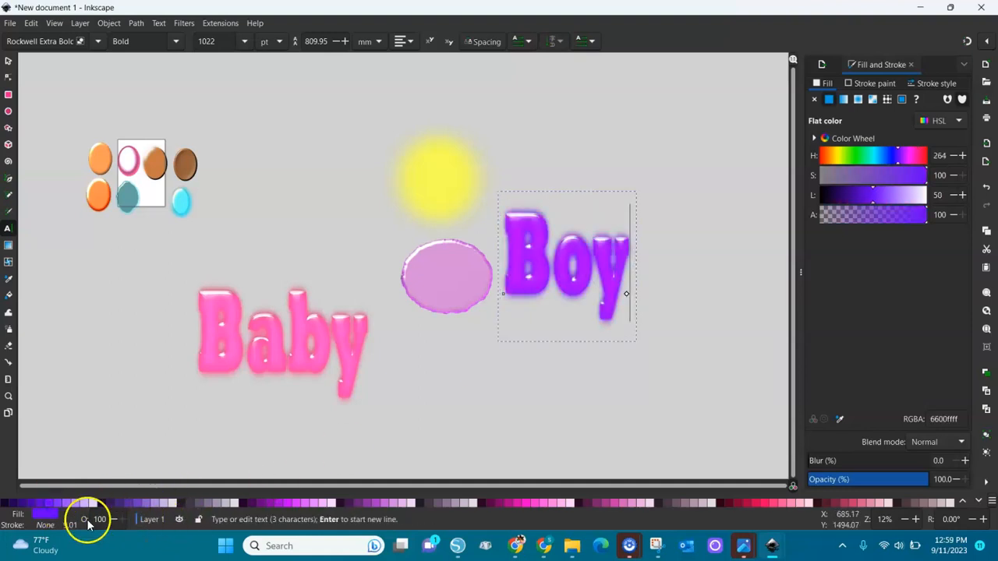
left_click(962, 502)
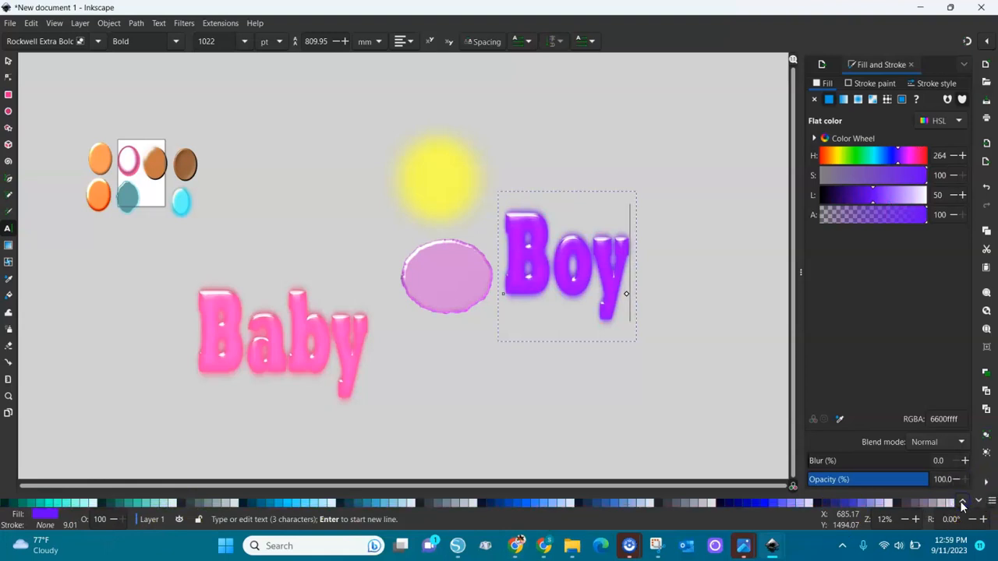
left_click(536, 510)
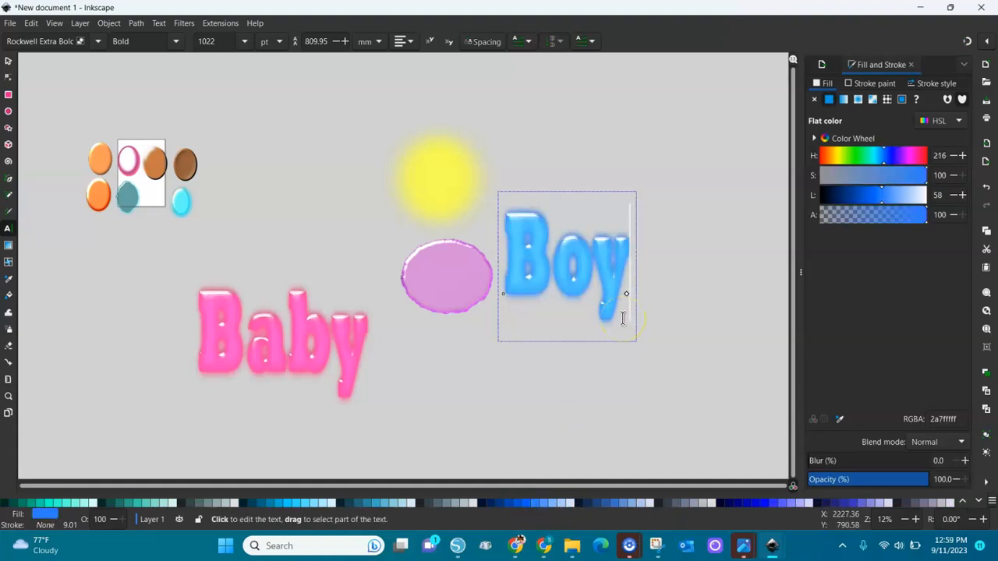
left_click(8, 60)
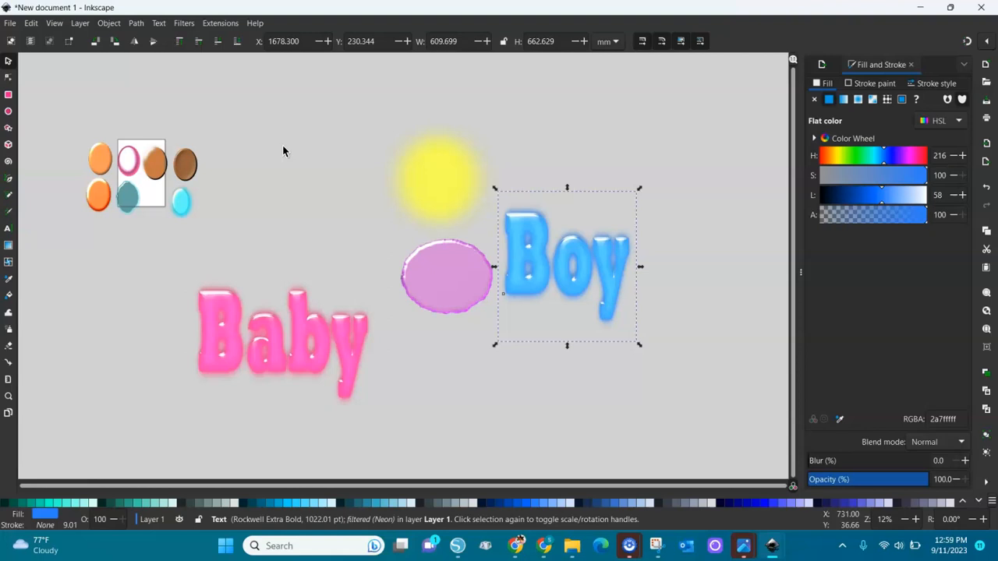
left_click(312, 142)
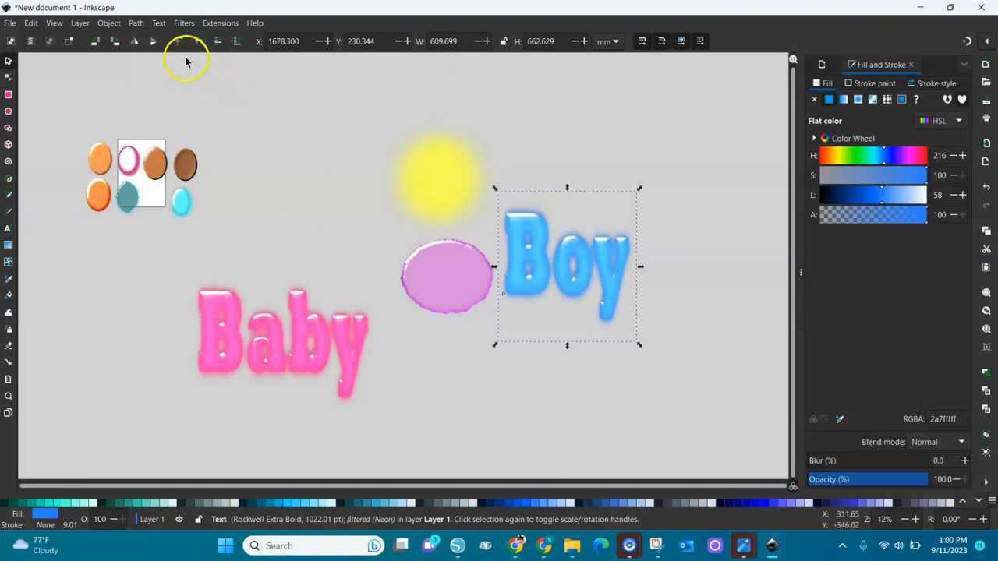
left_click(184, 24)
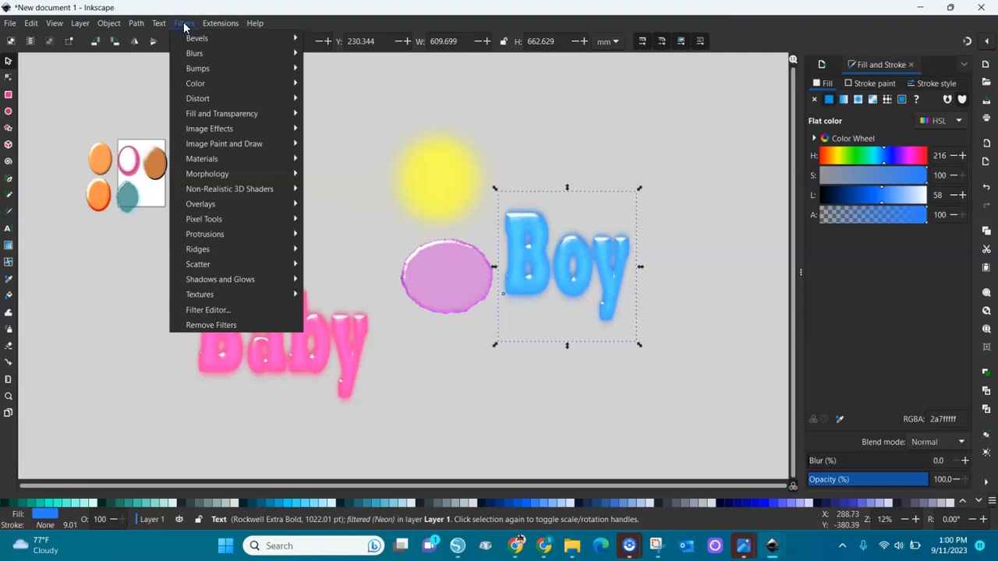
mouse_move(234, 40)
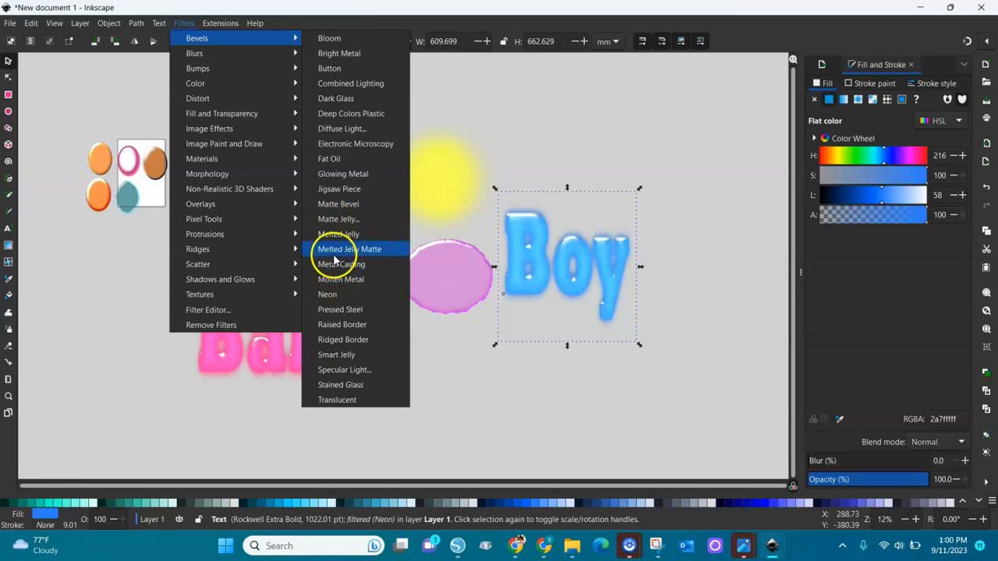
left_click(457, 389)
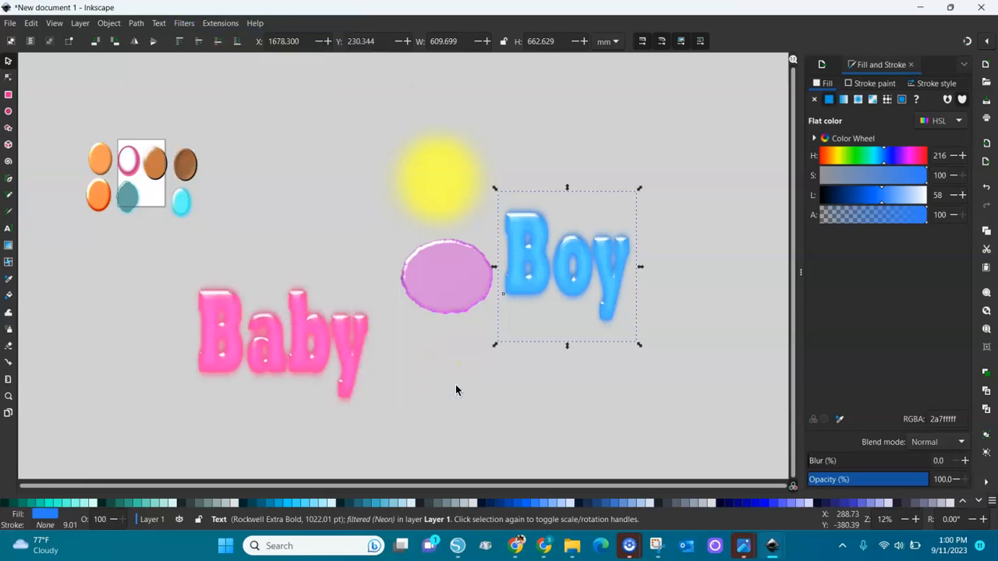